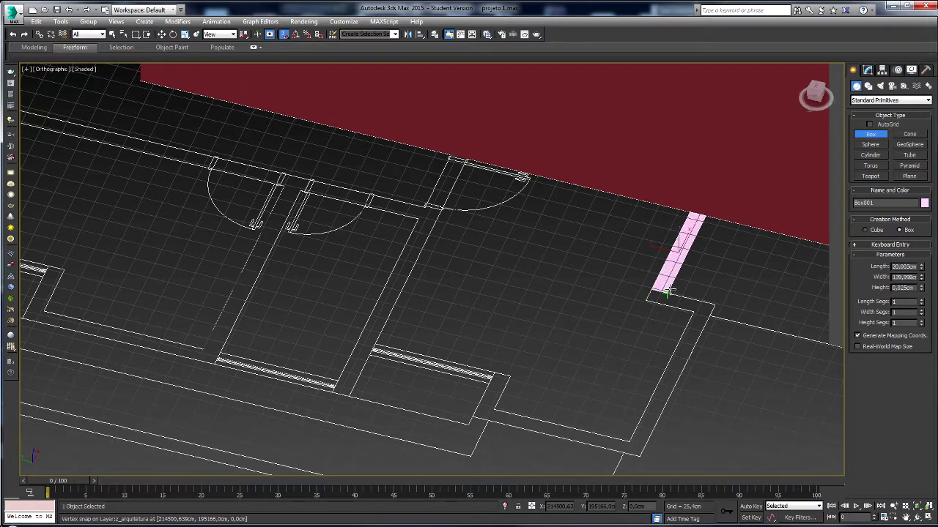
Finish the thin wall box with a height of 435 cm, matching the top edge of the red walls.
scroll(667, 293, "down", 5)
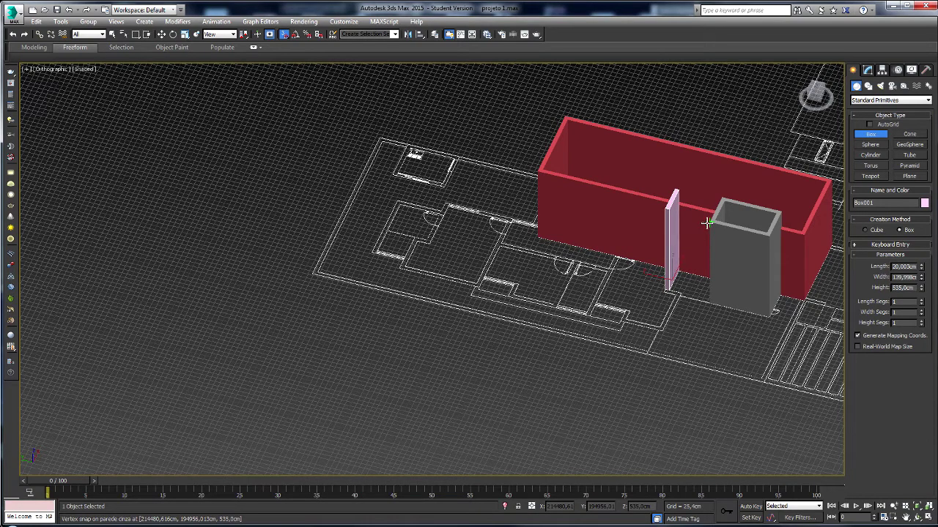
left_click(537, 173)
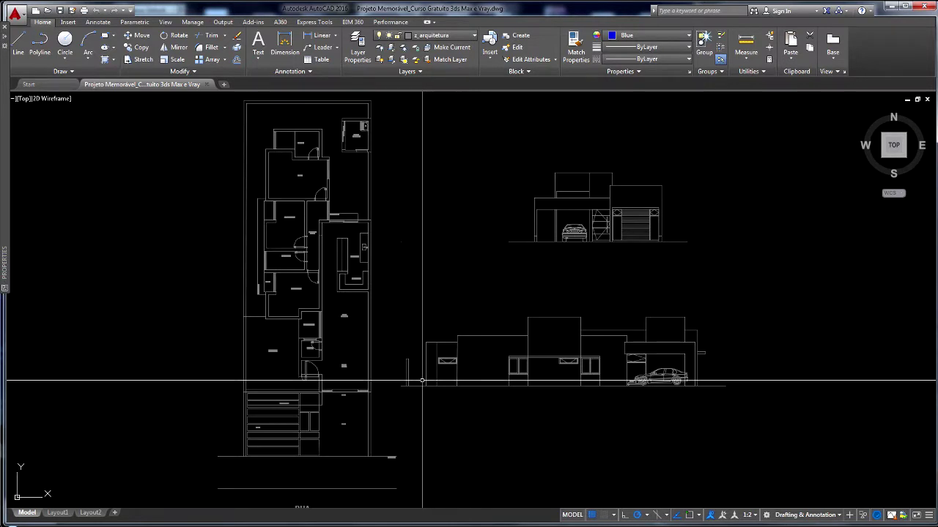
Switch to AutoCAD and add a linear dimension for the height of the lower roof wall on the side elevation.
mouse_move(421, 380)
middle_mouse_down()
mouse_move(444, 369)
mouse_move(439, 384)
middle_mouse_up()
scroll(633, 385, "up", 1)
scroll(704, 358, "up", 1)
middle_click_drag(704, 358, 647, 358)
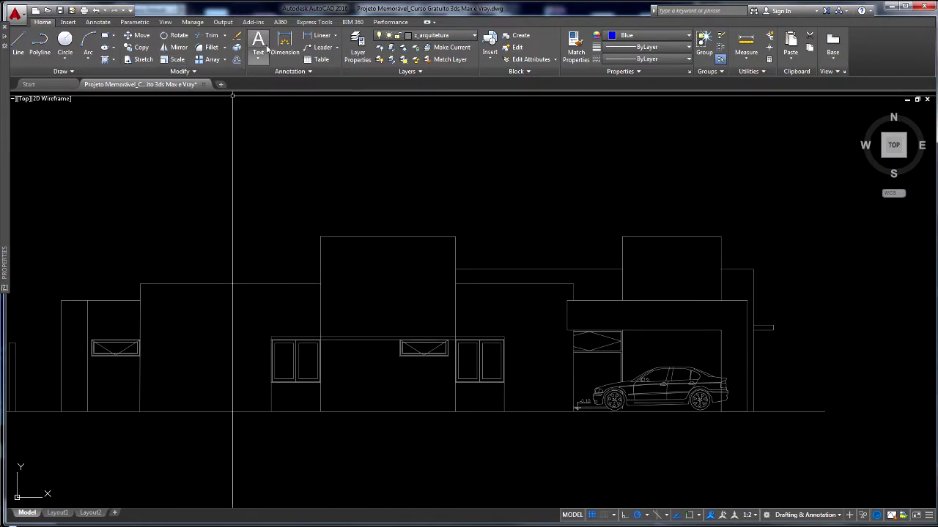
left_click(320, 35)
key("Return")
left_click(139, 290)
scroll(192, 303, "up", 5)
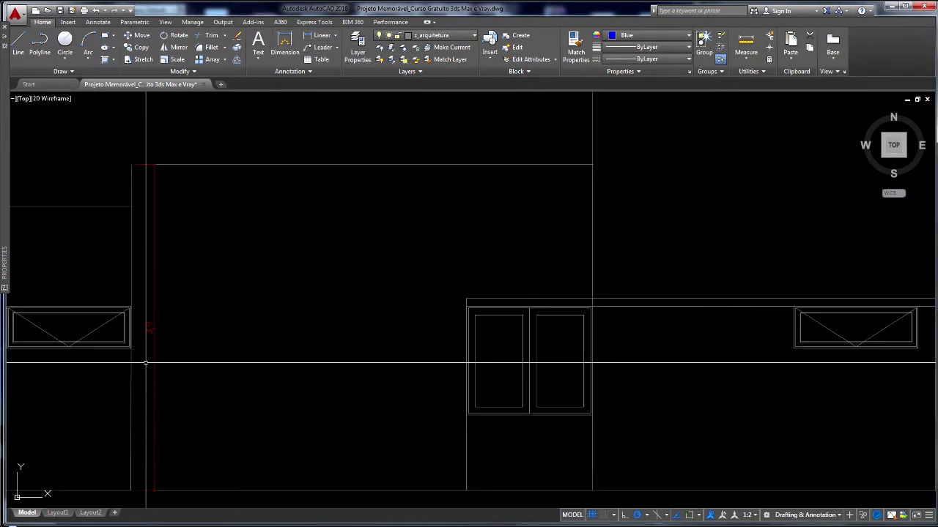
Add a linear dimension for the height of the outer wall at the garage end of the side elevation.
scroll(201, 332, "down", 3)
scroll(493, 241, "down", 2)
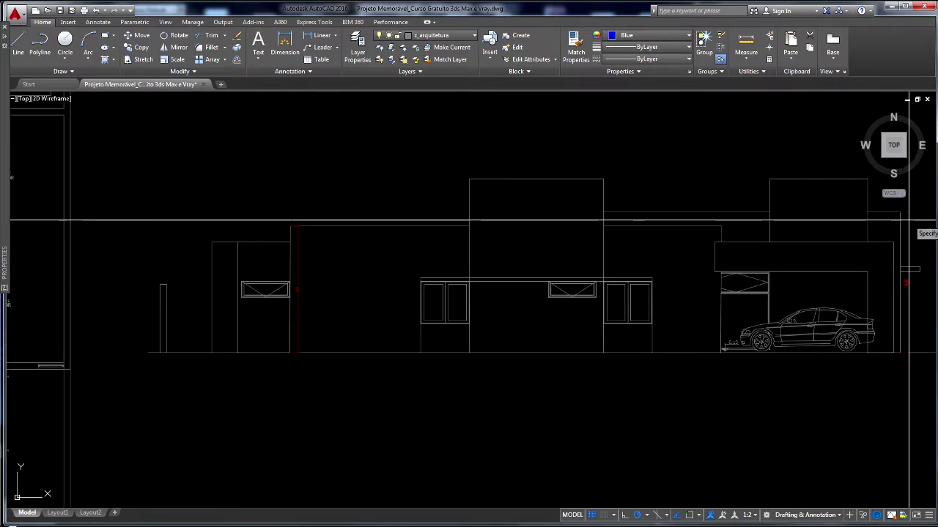
scroll(806, 220, "up", 3)
scroll(802, 251, "down", 3)
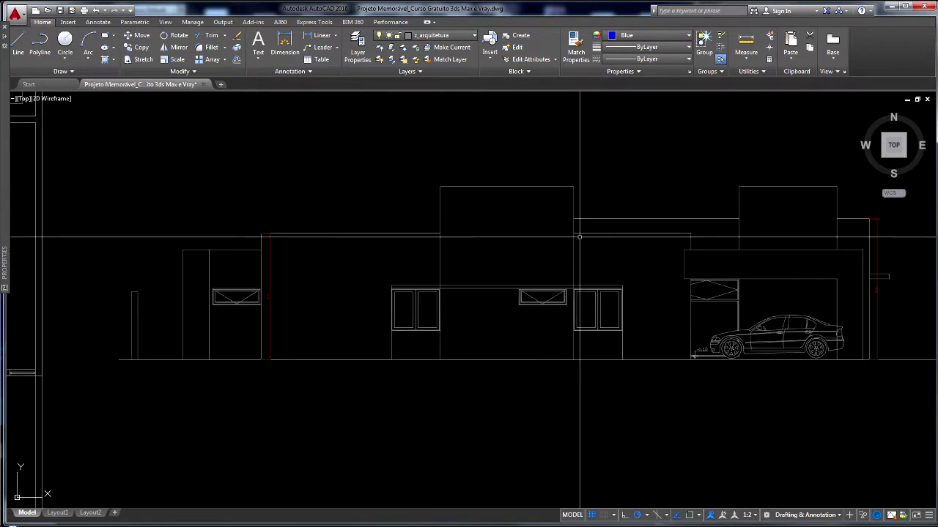
Dimension the vertical gap between the two roof lines, between the central block and the garage block.
right_click(622, 236, "shift")
key("r")
left_click(620, 233)
right_click(620, 219, "shift")
key("r")
left_click(619, 218)
left_click(625, 219)
scroll(627, 224, "up", 3)
scroll(628, 238, "down", 2)
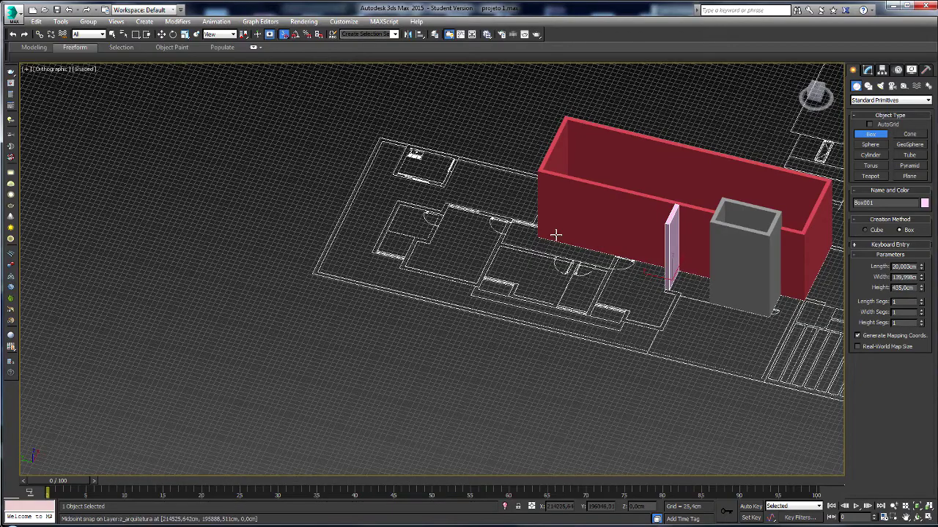
Return to 3ds Max, check the wall against the AutoCAD elevation, and set the thin box's height to 390 cm.
scroll(565, 249, "up", 5)
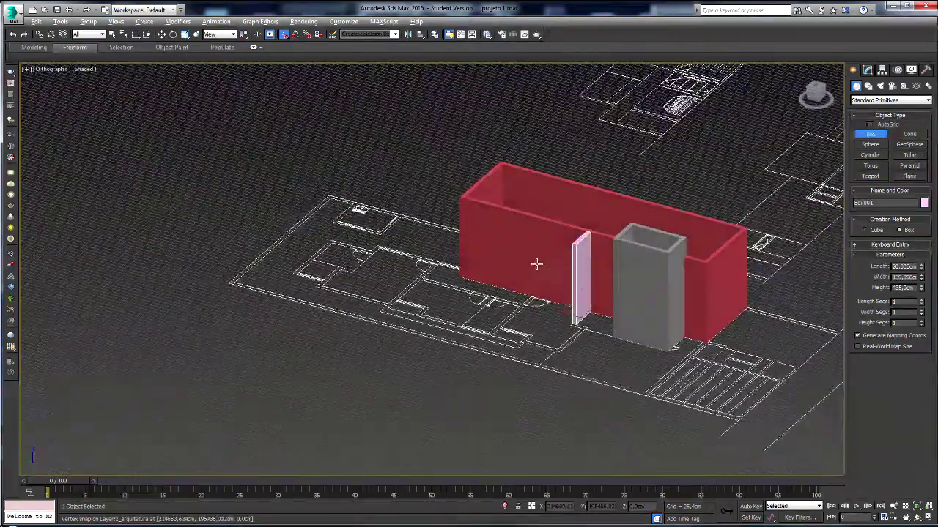
scroll(583, 257, "down", 2)
scroll(513, 247, "up", 2)
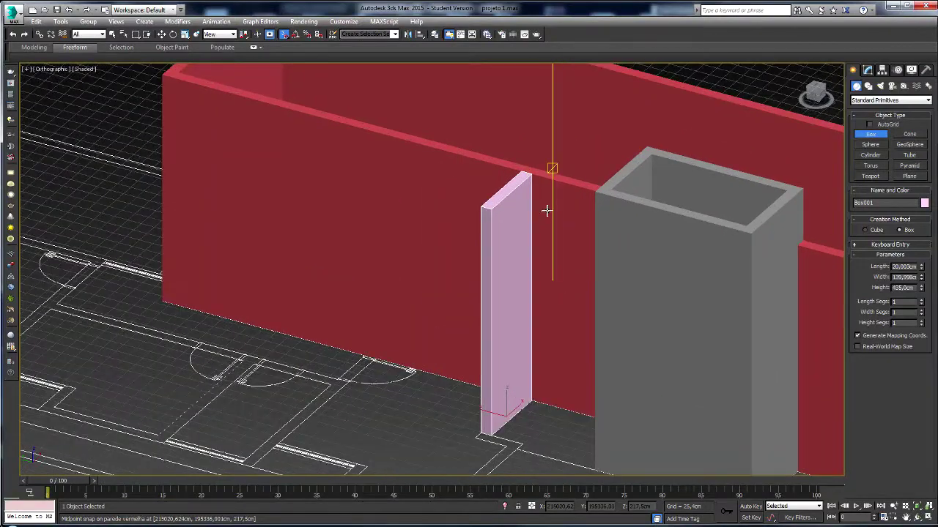
scroll(543, 220, "down", 2)
scroll(538, 236, "up", 2)
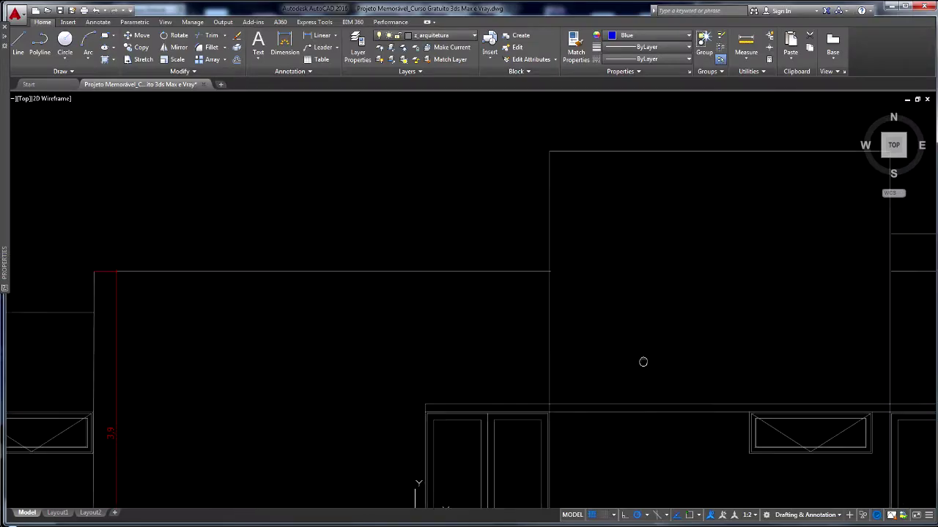
mouse_move(643, 359)
middle_mouse_down()
mouse_move(825, 337)
mouse_move(637, 379)
middle_mouse_up()
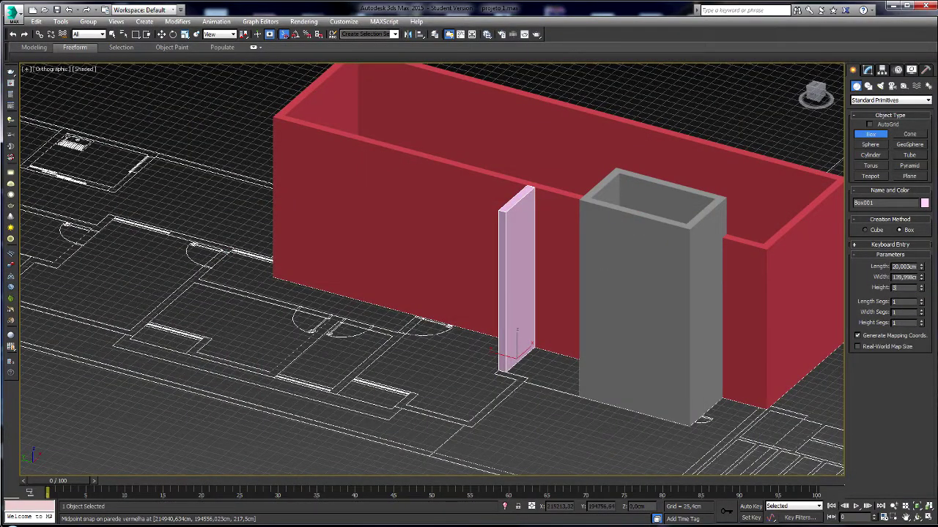
key("Return")
middle_click_drag(586, 248, 549, 248)
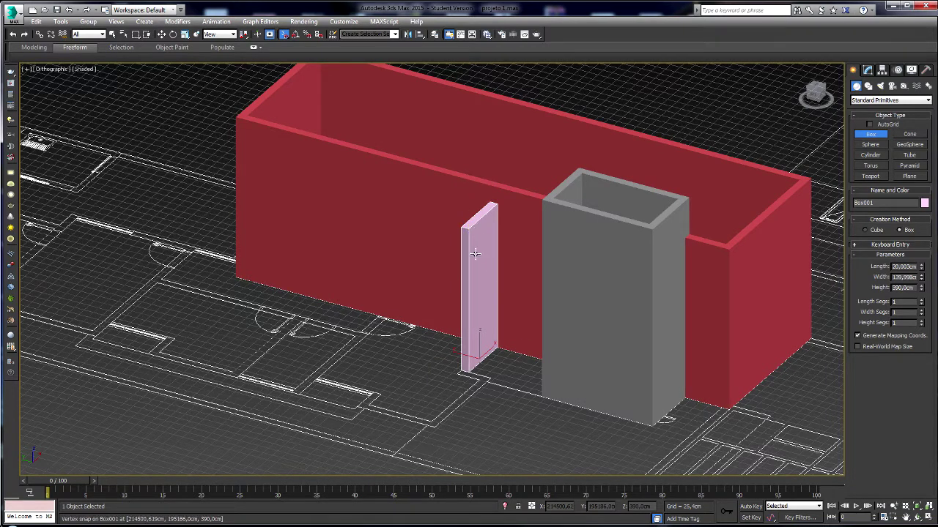
Examine the wall height and roof line gap dimensions on the AutoCAD elevation, then return to 3ds Max.
left_click(312, 526)
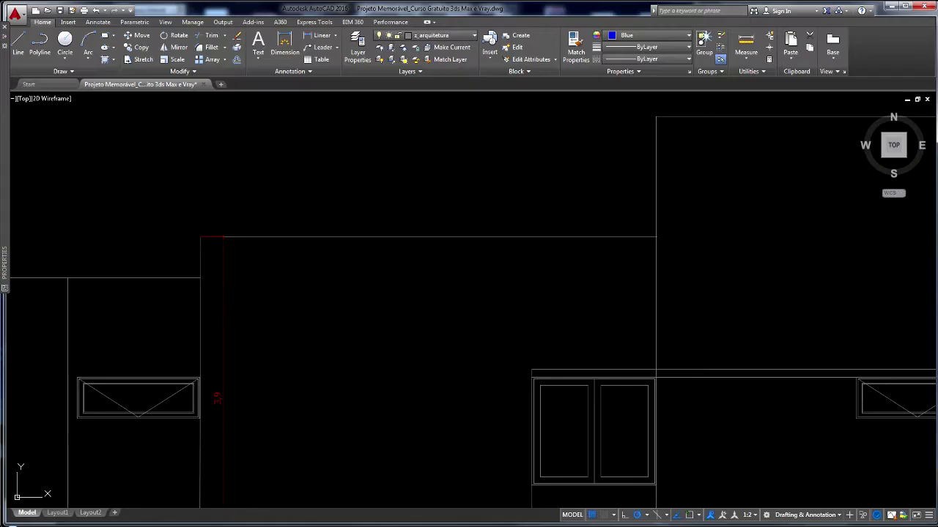
middle_click_drag(578, 224, 406, 250)
scroll(405, 250, "down", 4)
scroll(552, 260, "up", 3)
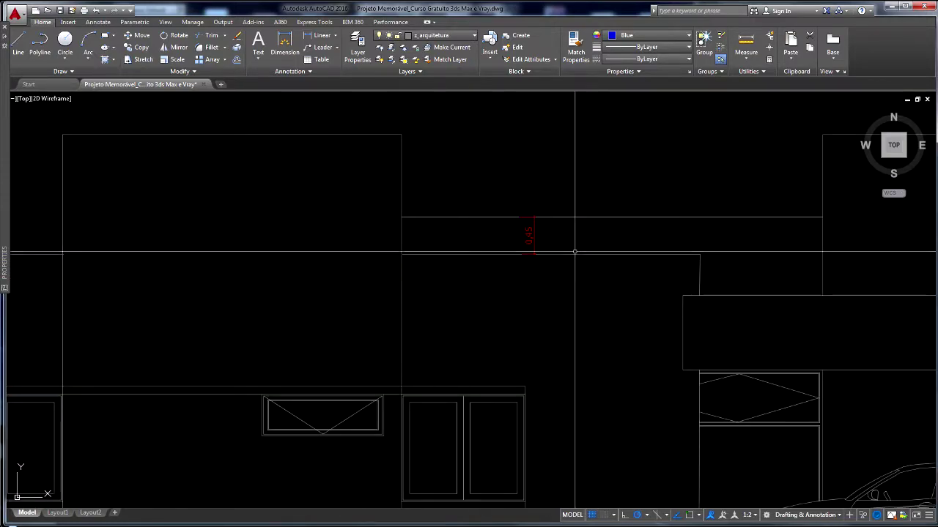
key("alt+Tab")
Convert the thin wall box to an Editable Poly.
right_click(509, 245)
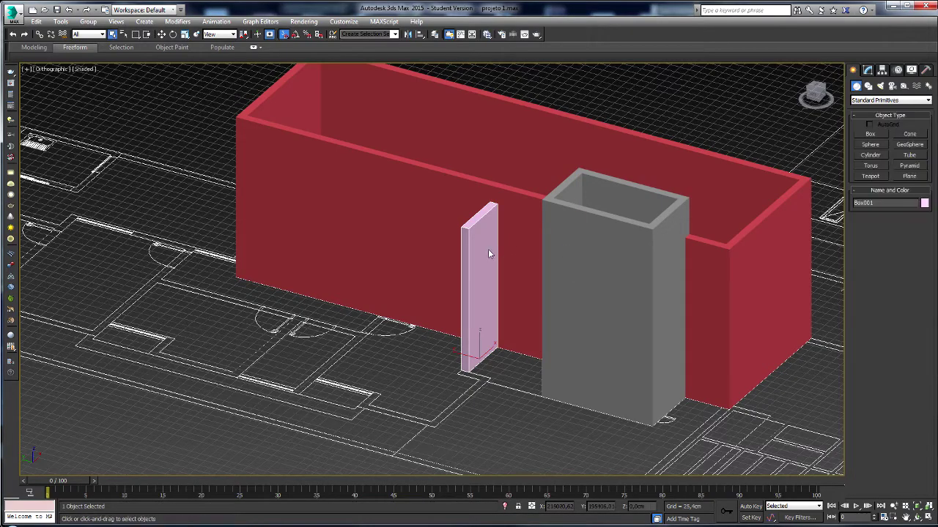
right_click(490, 247)
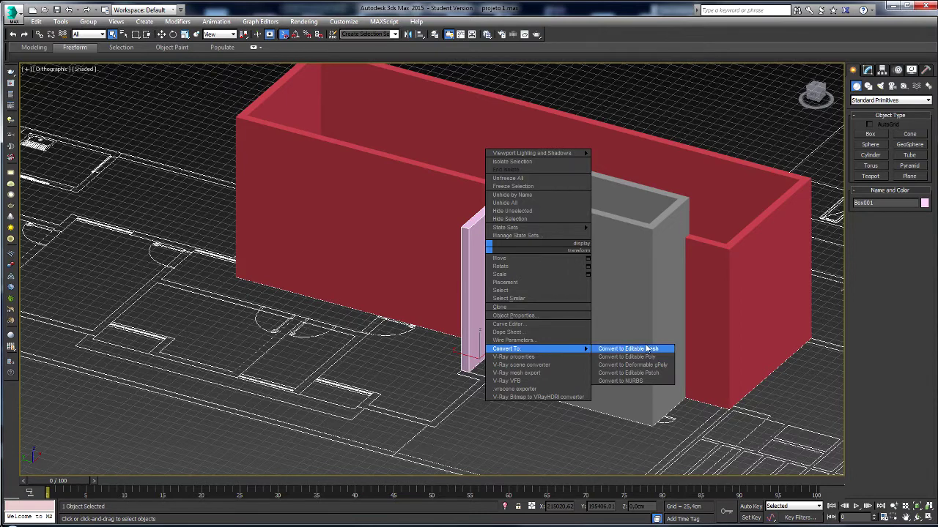
left_click(645, 357)
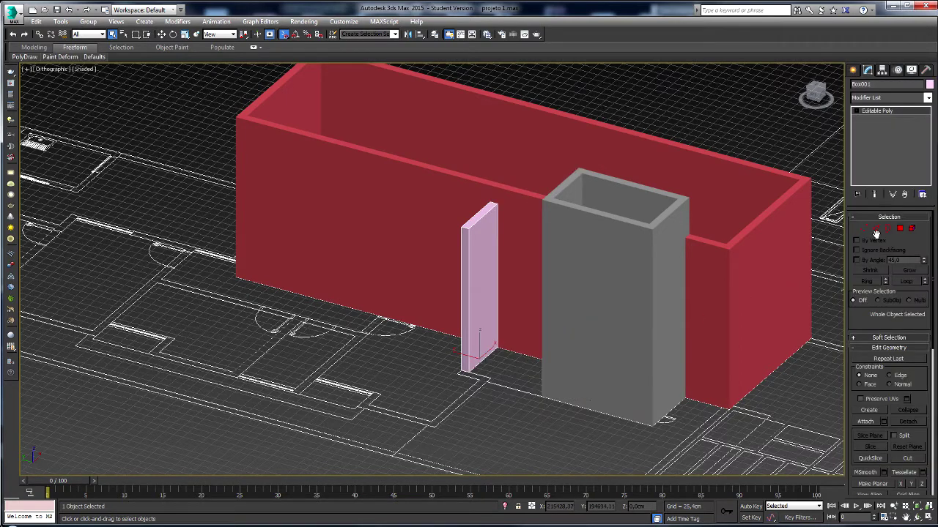
Extrude the box's narrow free end polygon and snap it to the far side of the wall corner on the floor plan.
left_click(899, 230)
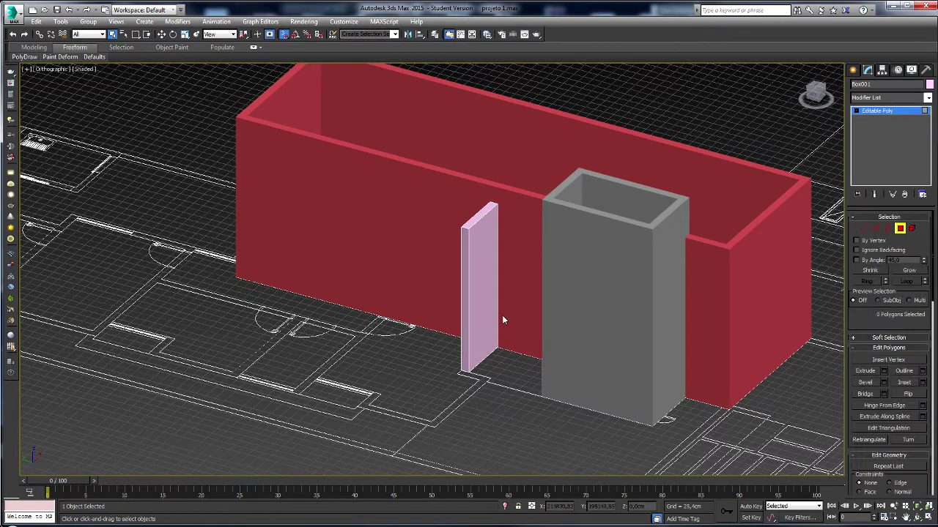
left_click(466, 324)
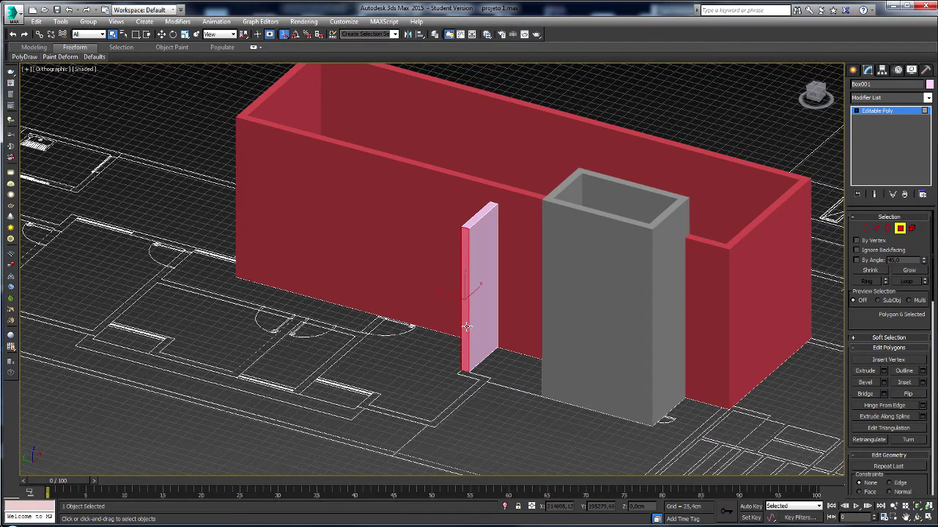
scroll(464, 323, "up", 2)
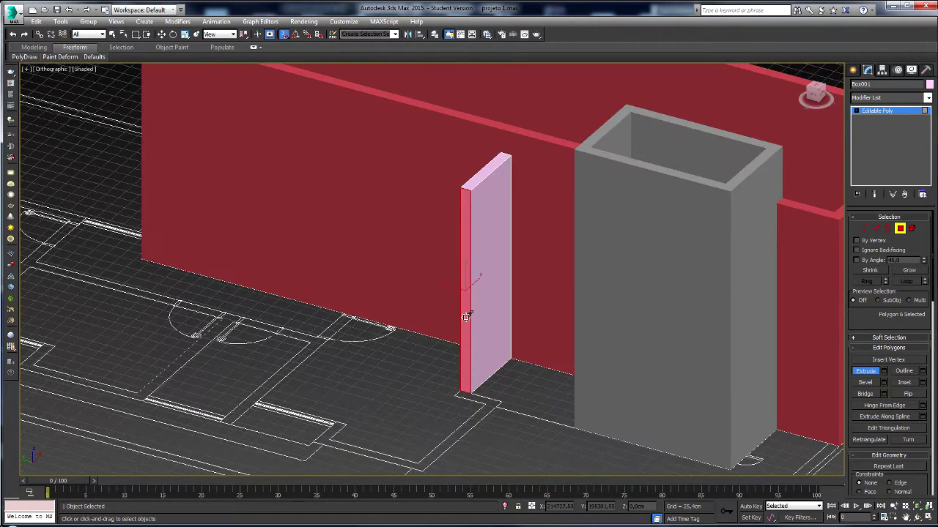
left_click_drag(466, 317, 467, 308)
middle_click_drag(467, 309, 445, 330, "alt")
scroll(452, 328, "up", 2)
key("w")
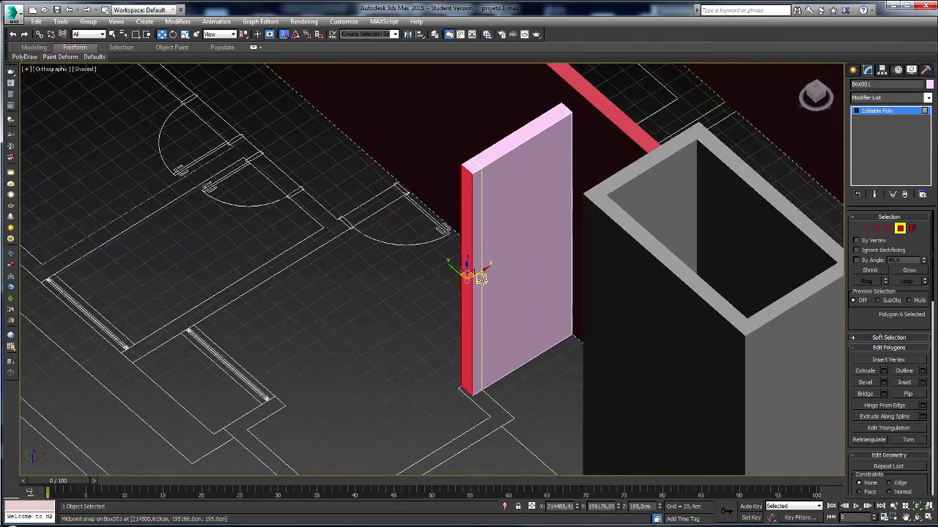
left_click_drag(464, 323, 491, 419)
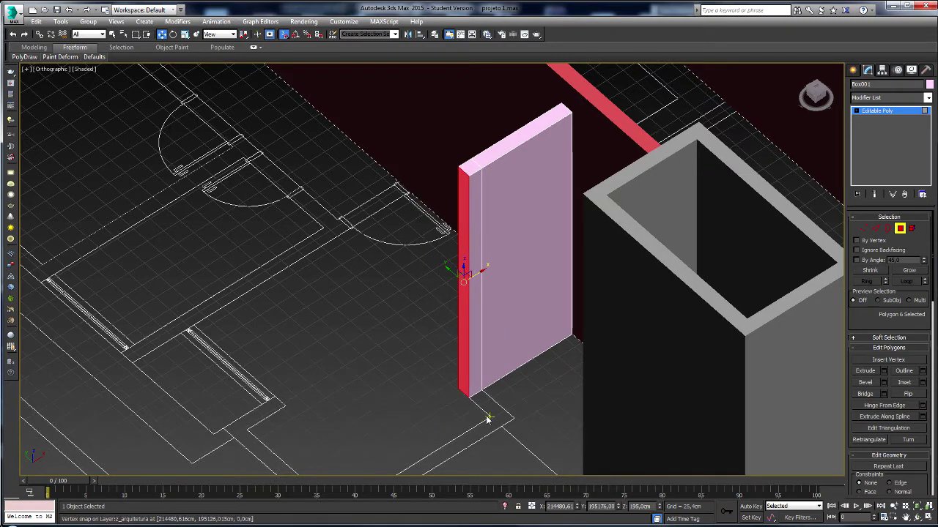
Extrude the side polygon at the wall's end along the short return and snap it to the plan's outer corner.
scroll(488, 420, "up", 3)
scroll(466, 329, "down", 1)
left_click_drag(448, 268, 480, 276)
key("shift+e")
key("w")
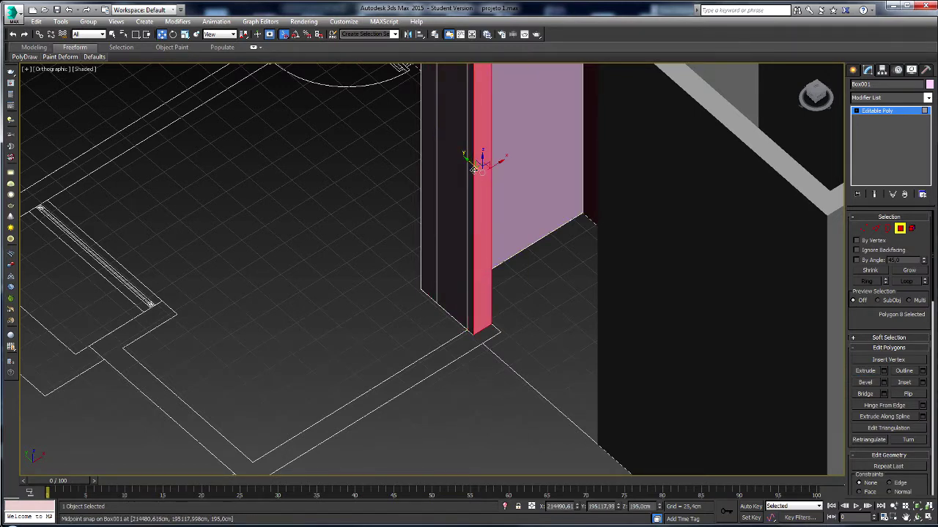
left_click_drag(485, 203, 500, 334)
Extrude the return's side polygon along the long plan wall up to the room's next inner corner.
left_click(478, 294)
left_click_drag(477, 294, 258, 441)
scroll(325, 430, "down", 4)
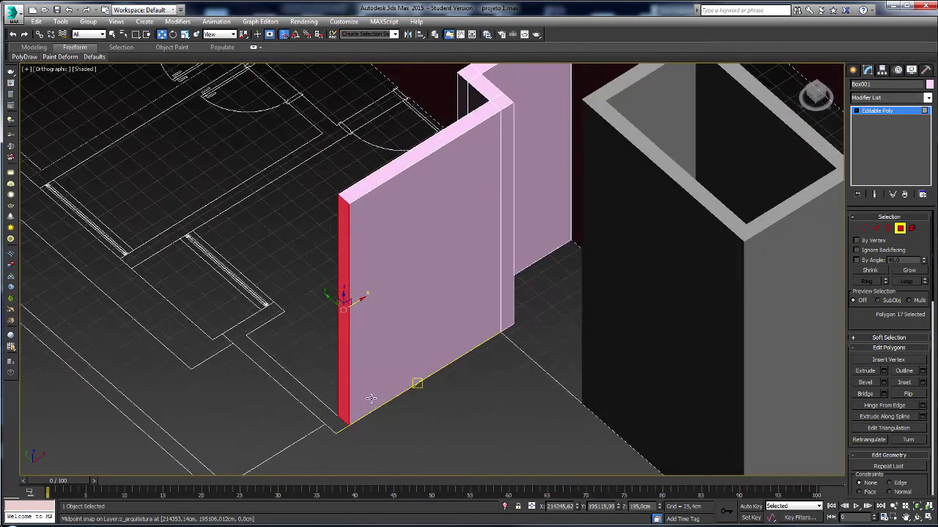
Extrude the long wall's end polygon by the wall thickness, snapping it to the plan's outer corner.
middle_click_drag(324, 396, 405, 393, "alt")
key("shift+e")
left_click_drag(346, 384, 347, 378)
key("w")
mouse_move(347, 380)
middle_mouse_down("alt")
mouse_move(331, 388)
mouse_move(357, 367)
middle_mouse_up("alt")
scroll(359, 356, "up", 4)
left_click_drag(354, 314, 274, 298)
Extrude the side polygon at the outer corner along the adjoining exterior wall, snapping it to the plan.
scroll(275, 298, "down", 5)
middle_click_drag(277, 299, 466, 323, "alt")
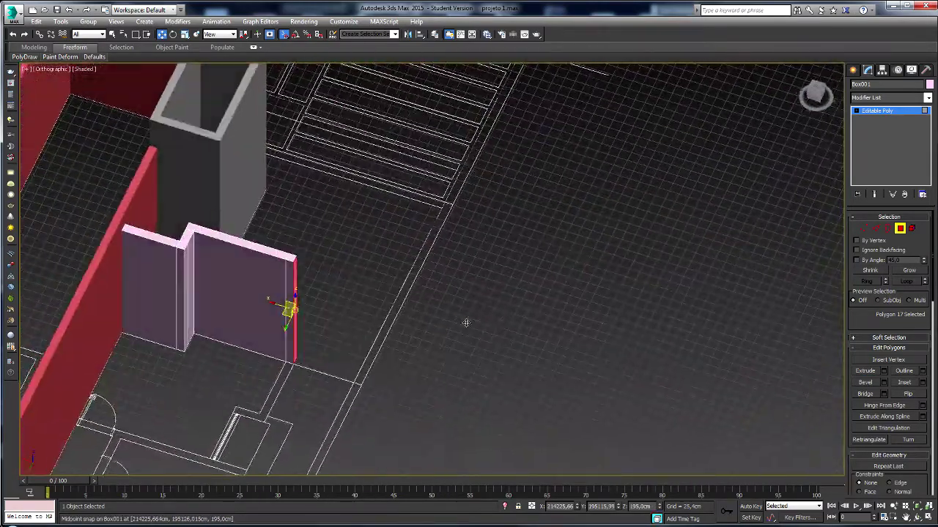
middle_click_drag(338, 353, 483, 303)
scroll(449, 304, "up", 2)
left_click(429, 300)
key("shift+e")
left_click_drag(429, 297, 421, 247)
key("w")
left_click_drag(411, 284, 391, 383)
Extrude the exterior wall's end polygon by one more wall thickness to form the next corner.
middle_click_drag(392, 383, 434, 321)
scroll(433, 321, "up", 3)
key("shift+e")
left_click_drag(434, 321, 357, 328)
Extrude the new corner's inner side polygon along the short return and snap it to the window wall line.
middle_click_drag(359, 328, 468, 324, "alt")
left_click(414, 314)
key("shift+e")
left_click_drag(415, 314, 402, 272)
key("w")
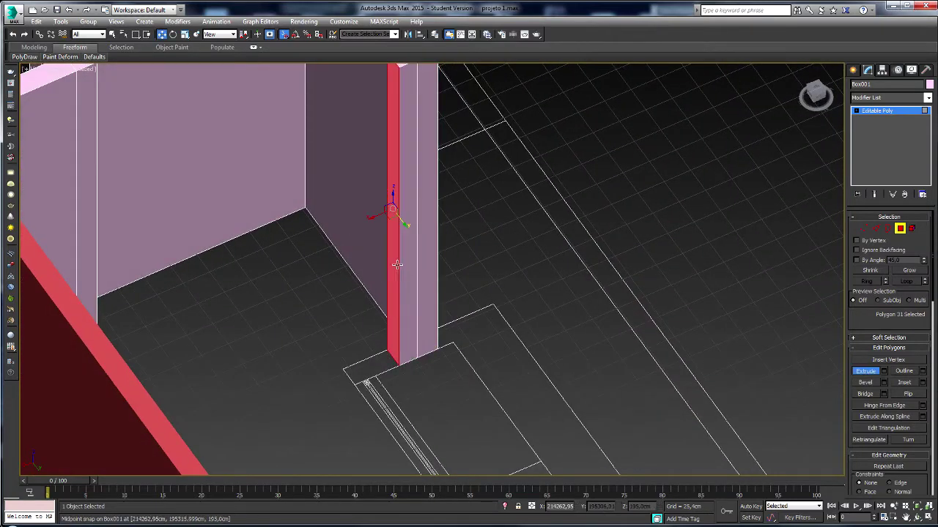
left_click_drag(376, 217, 375, 378)
Extrude the return's side polygon across the window span and snap it to the next interior wall.
middle_click_drag(375, 379, 471, 298, "alt")
scroll(396, 286, "down", 3)
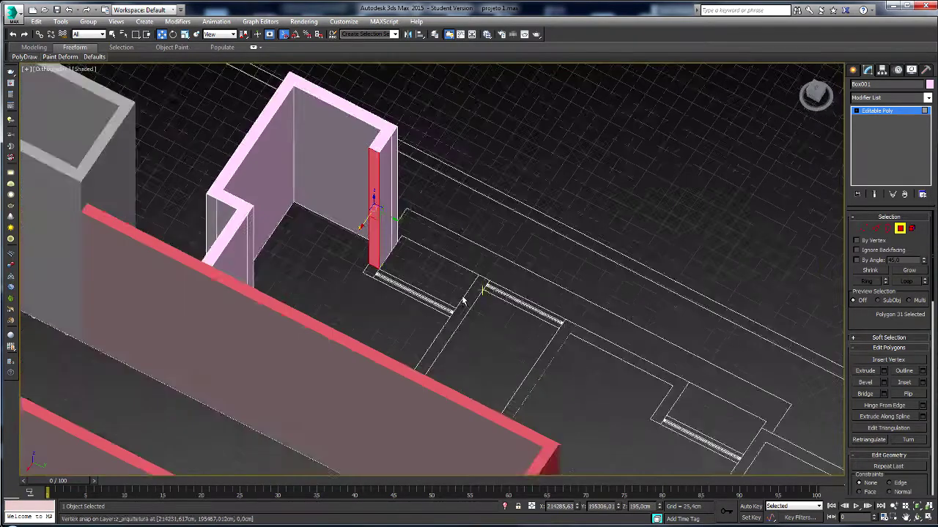
scroll(375, 264, "up", 3)
left_click_drag(368, 249, 528, 348)
left_click(362, 241)
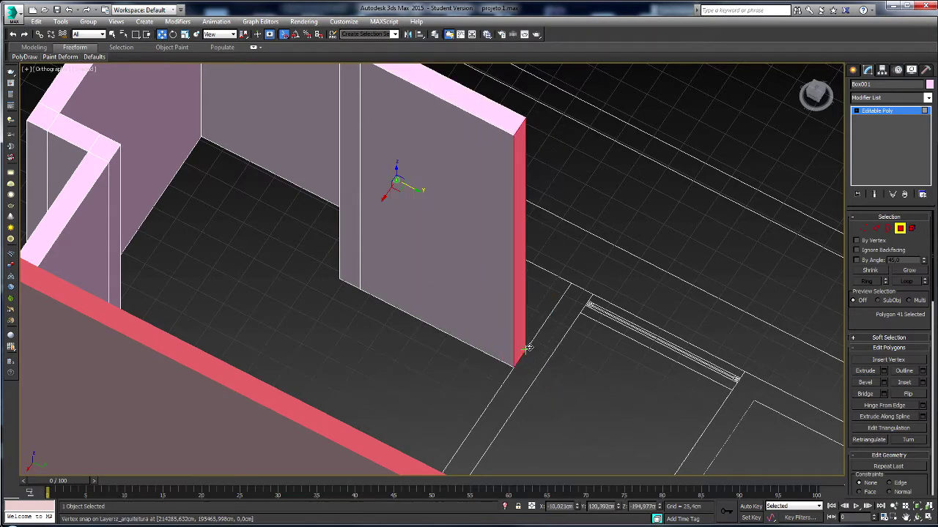
Try to extrude the window wall's end by a wall thickness and build an outward return from its side polygon.
middle_click_drag(495, 359, 372, 345, "alt")
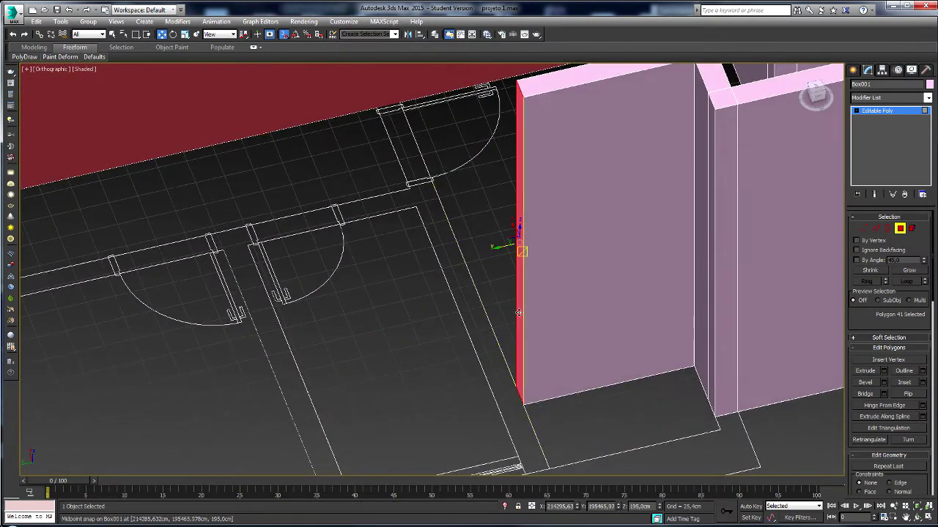
left_click_drag(518, 313, 520, 446)
left_click(517, 373)
key("shift+e")
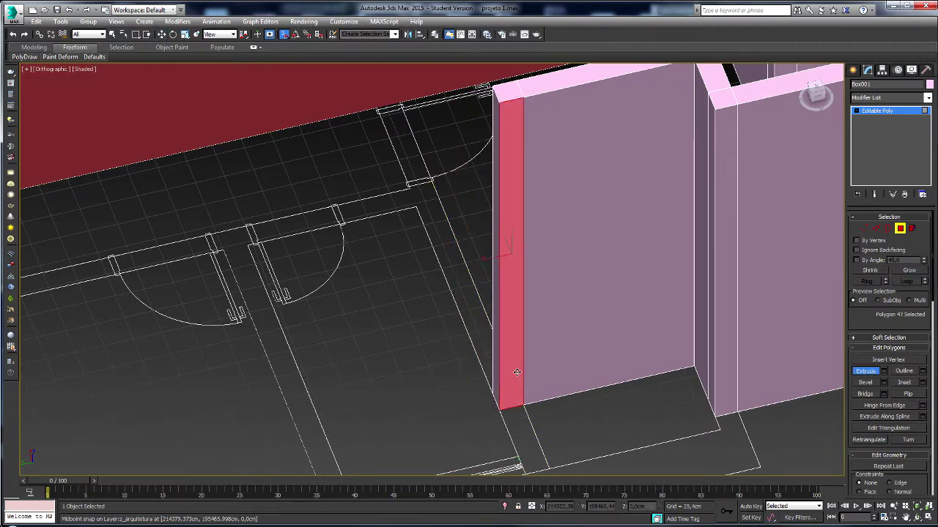
left_click_drag(517, 373, 511, 328)
key("w")
left_click_drag(515, 262, 518, 450)
middle_click_drag(517, 453, 580, 314, "alt")
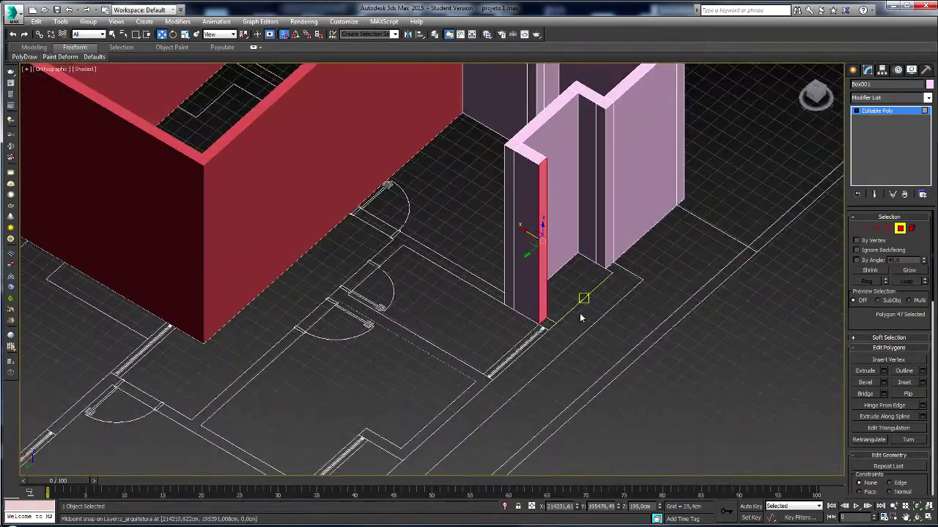
Undo the outward return and the thickness extrusion at the end of the window wall.
key("ctrl+z")
key("ctrl+z")
key("ctrl+z")
key("ctrl+z")
key("ctrl+z")
left_click_drag(572, 313, 572, 313)
middle_click_drag(573, 313, 544, 318, "alt")
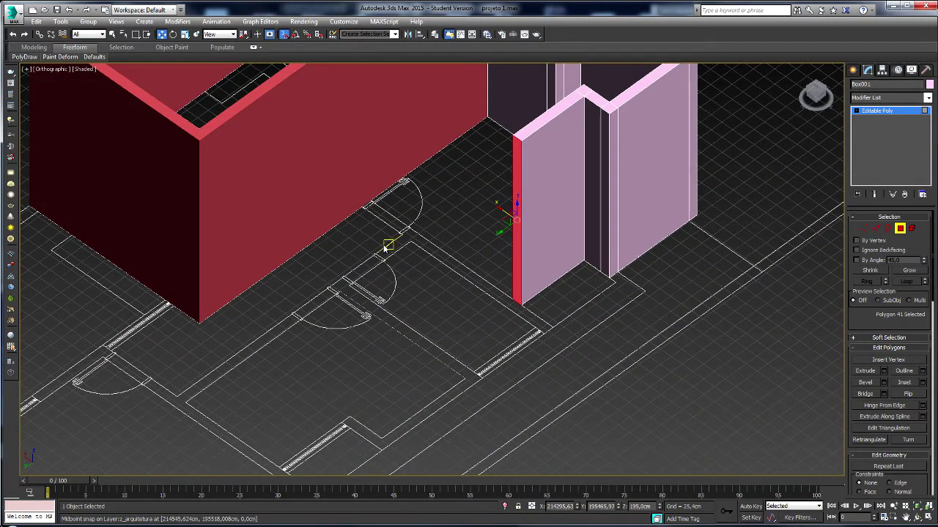
middle_click_drag(345, 396, 377, 308, "alt")
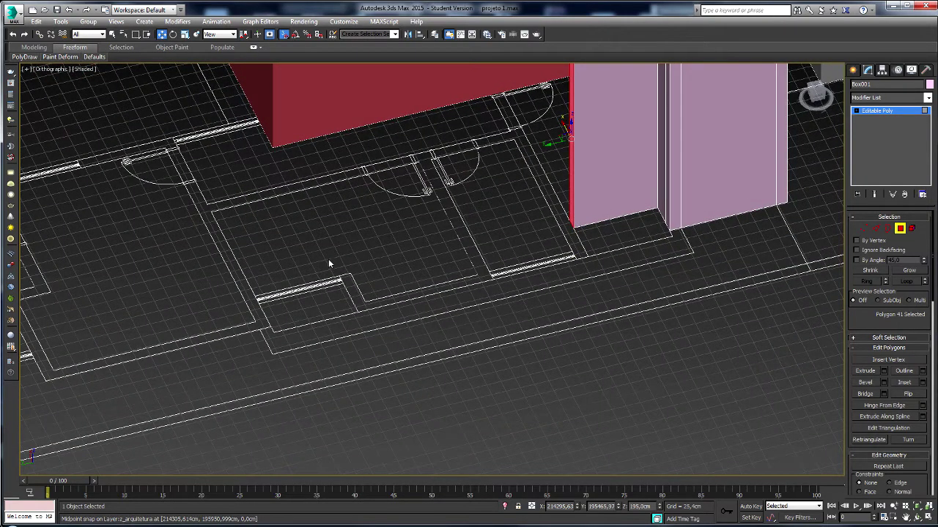
middle_click_drag(469, 276, 559, 307, "alt")
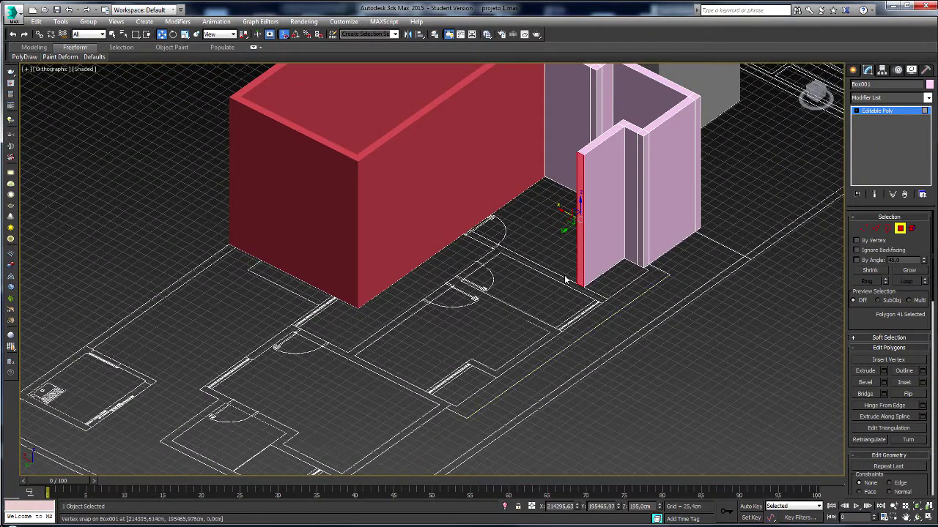
scroll(575, 280, "up", 3)
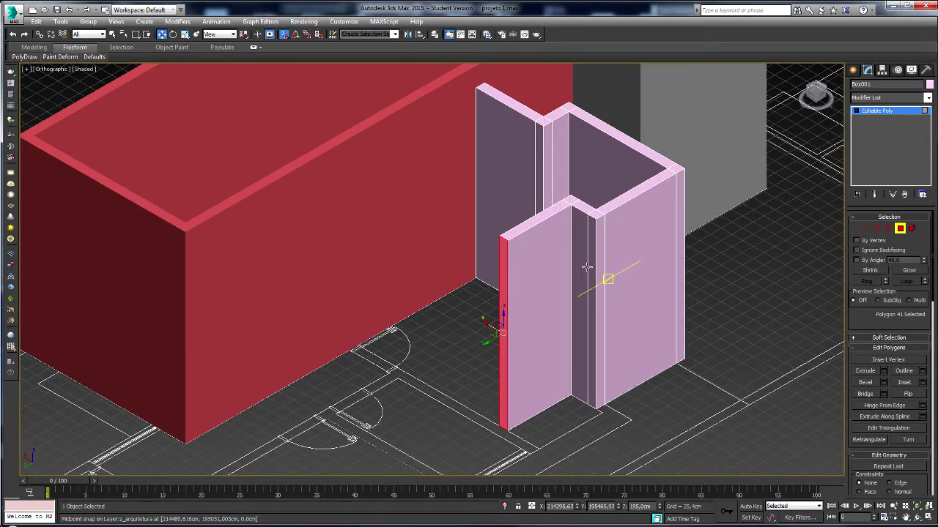
Switch to the AutoCAD drawing and examine the elevation to compare the heights of the adjoining wall blocks.
scroll(543, 307, "down", 2)
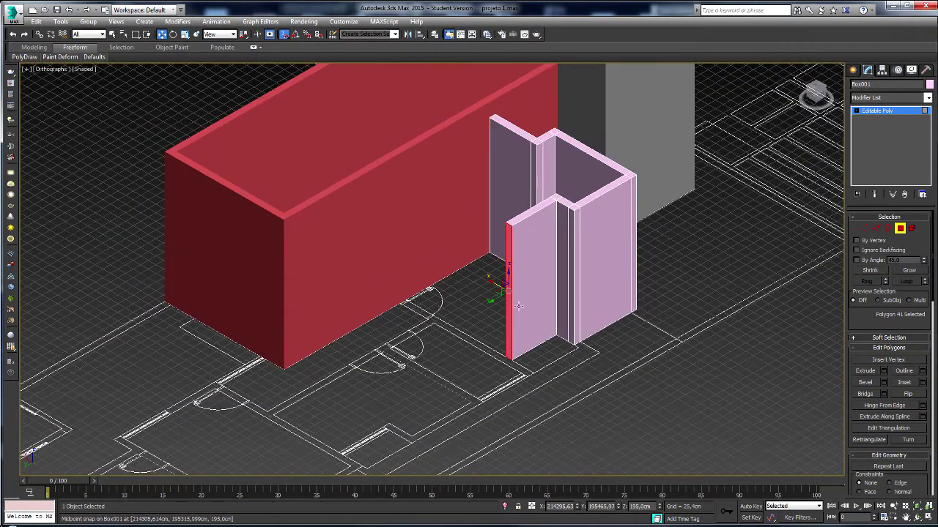
middle_click_drag(300, 331, 326, 266)
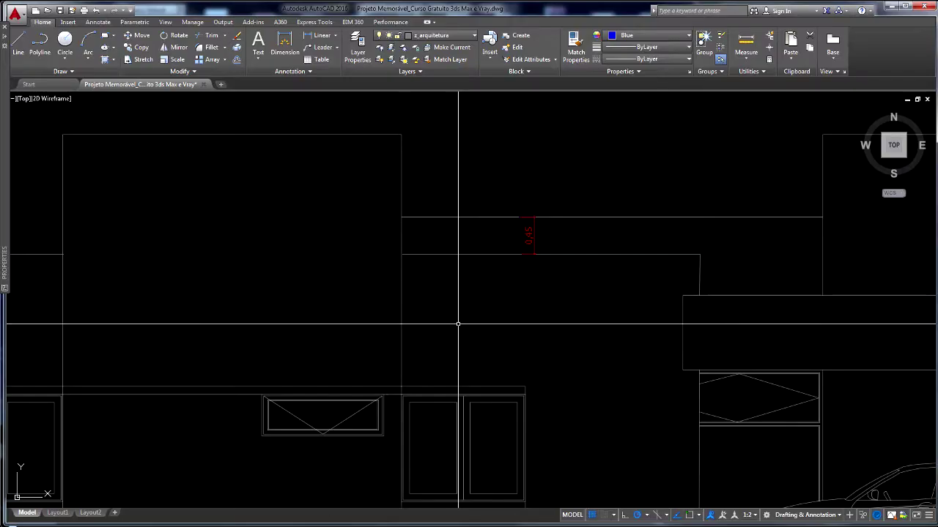
scroll(459, 320, "down", 4)
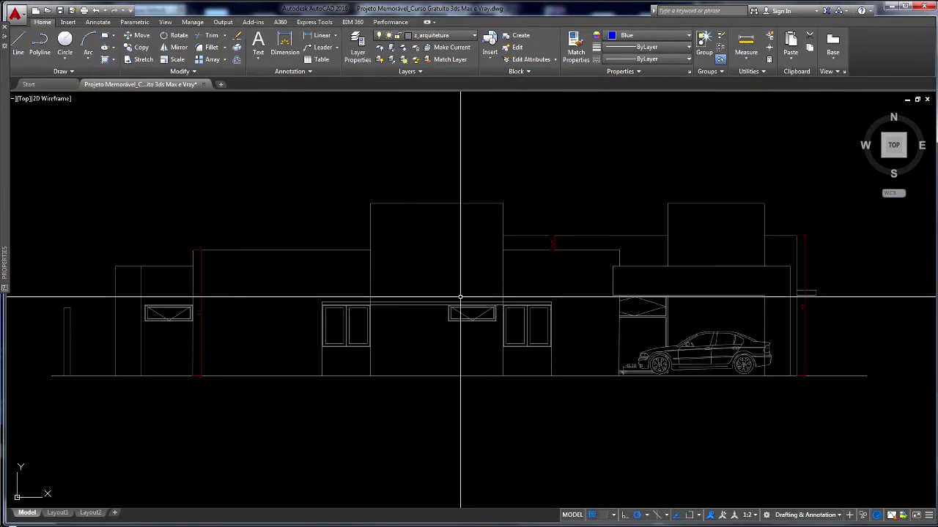
key("alt")
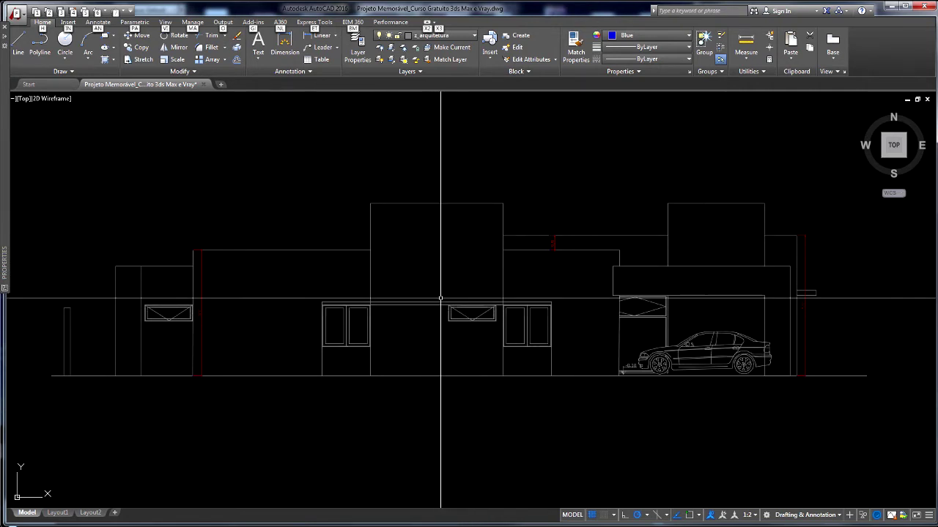
left_click(534, 227)
left_click(342, 188)
key("Escape")
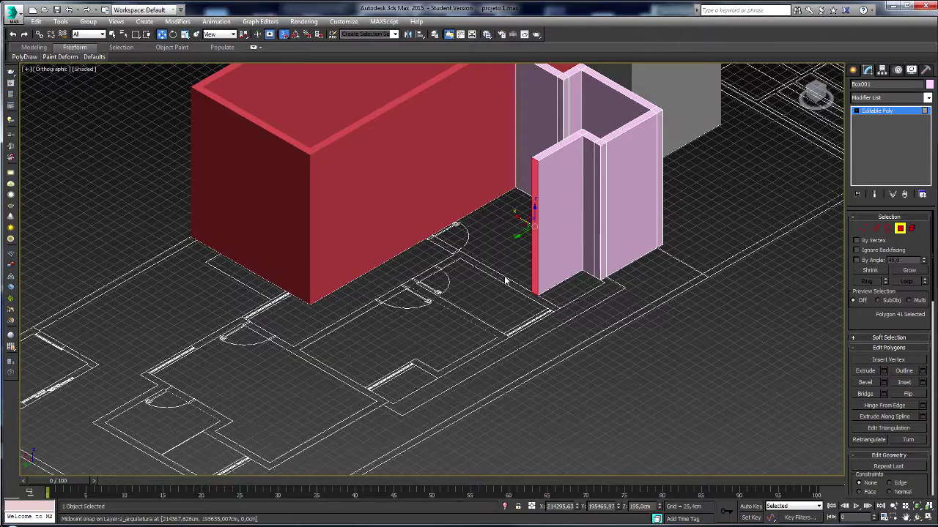
Finish editing the wall's polygons, rename the object "parede branca" and set its object colour to white.
middle_click_drag(505, 280, 513, 291)
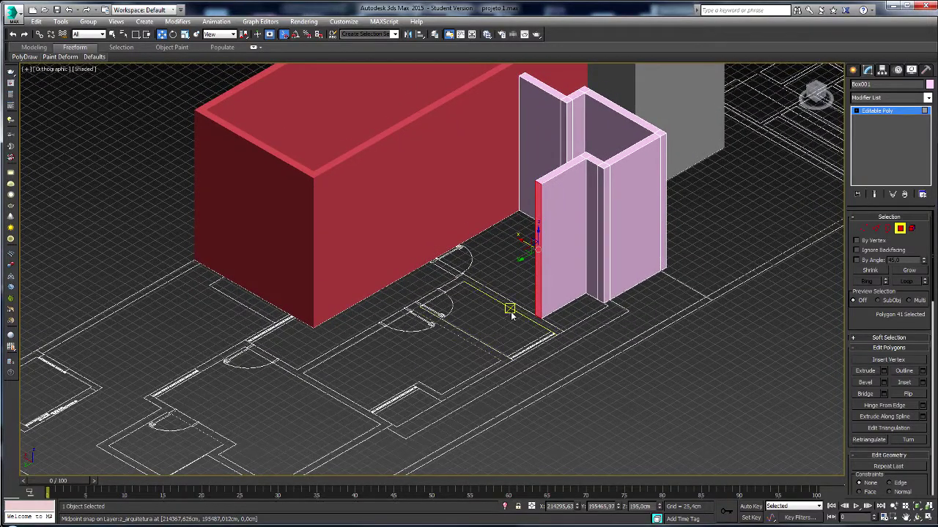
scroll(511, 310, "up", 3)
middle_click_drag(567, 289, 662, 227)
scroll(651, 271, "down", 1)
scroll(662, 226, "down", 2)
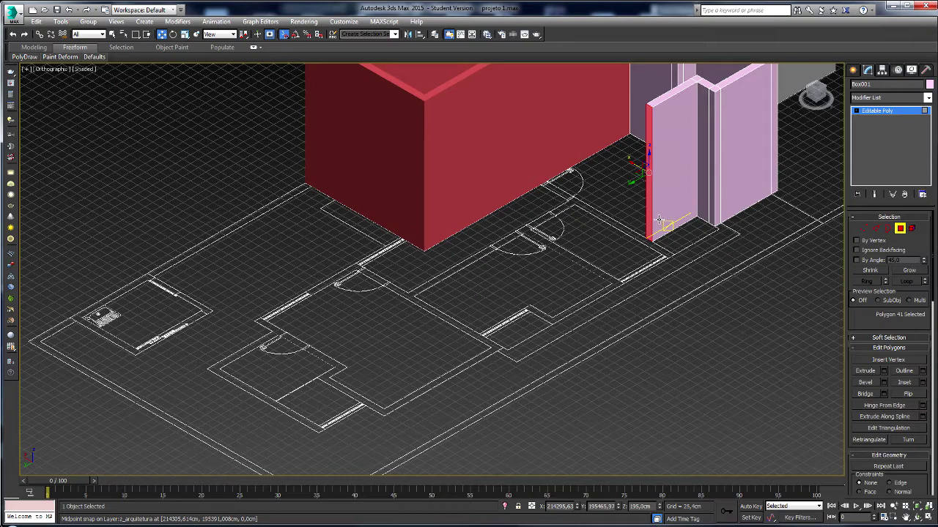
middle_click_drag(711, 227, 792, 196, "alt")
left_click(898, 229)
middle_click_drag(733, 226, 626, 287)
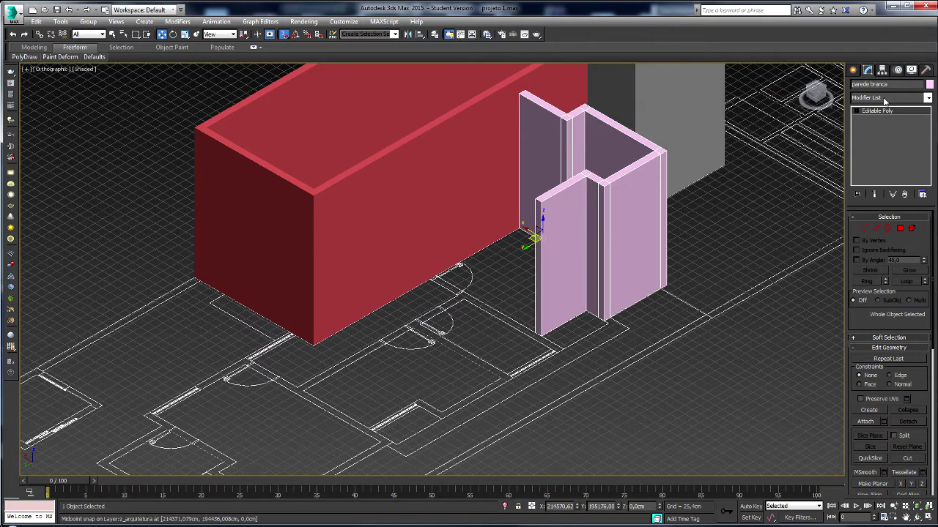
left_click(930, 85)
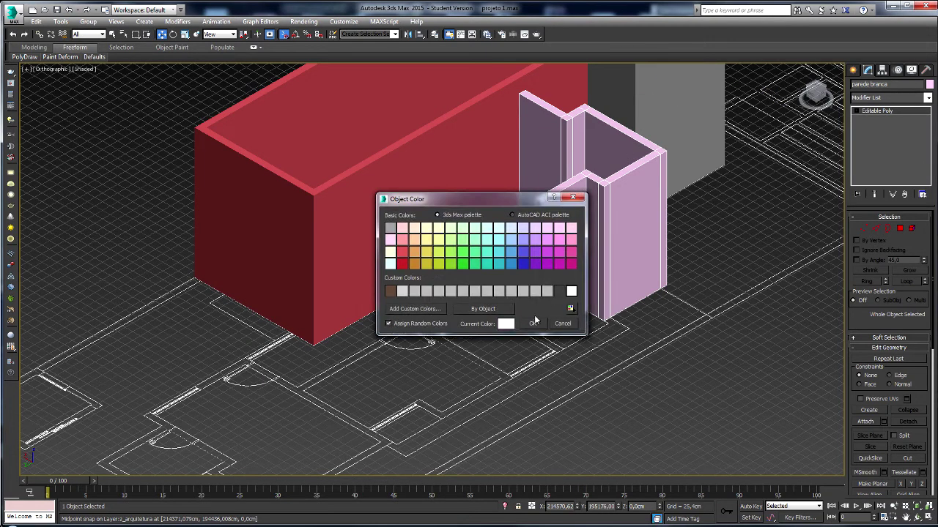
left_click(534, 322)
middle_click_drag(601, 153, 614, 219)
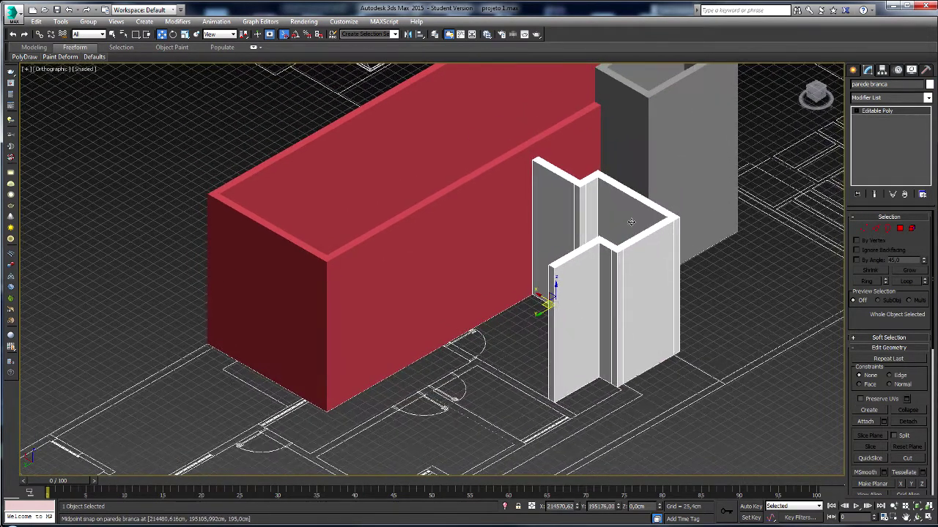
Create a box on the plan wall beside the red block, about 150 by 20 cm and 390 cm high, matching the white wall's top.
middle_click_drag(546, 308, 680, 173)
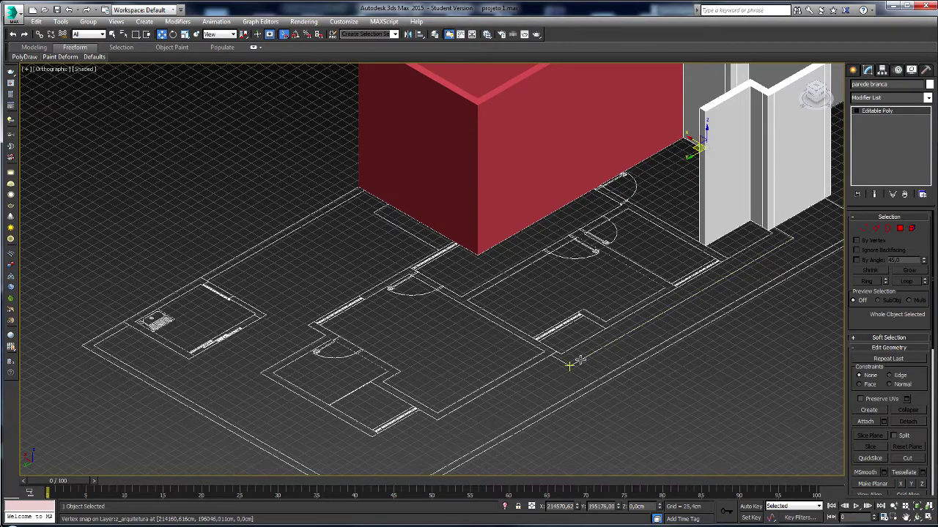
middle_click_drag(606, 344, 569, 376)
scroll(474, 248, "up", 3)
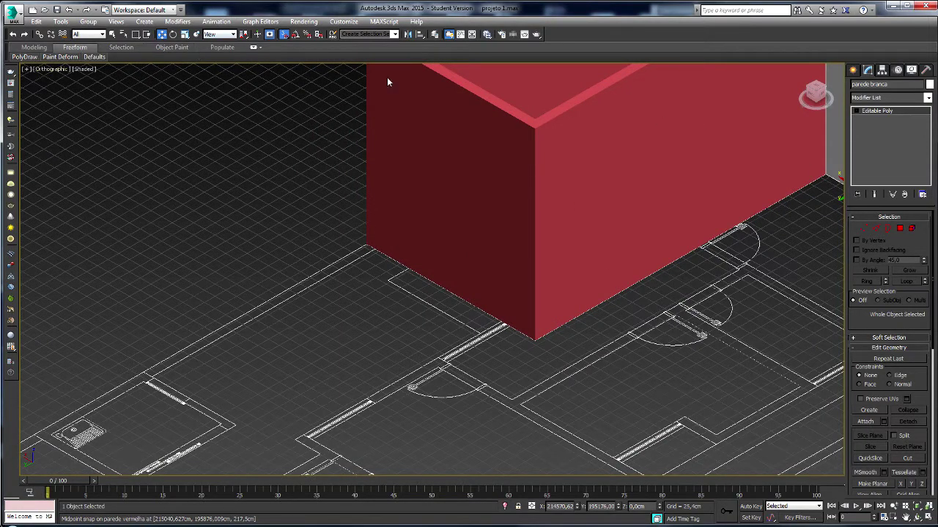
left_click(854, 71)
left_click(869, 134)
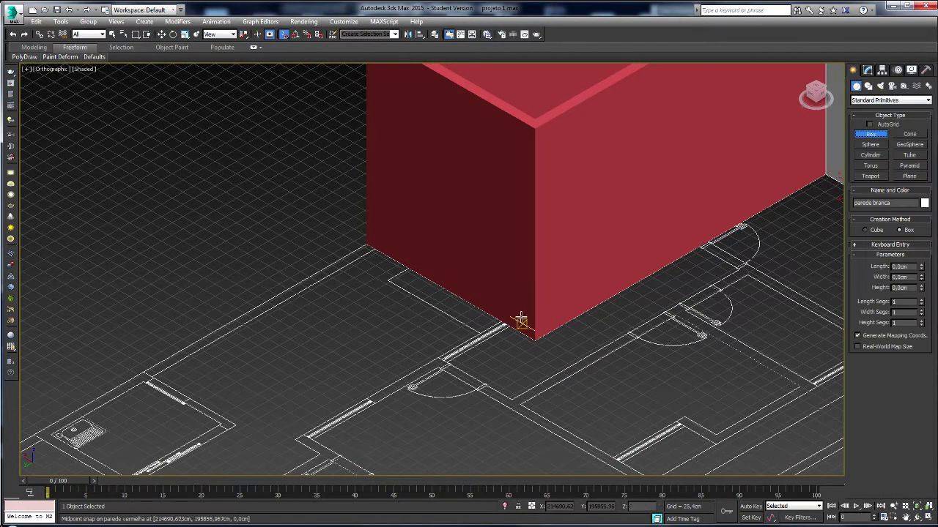
scroll(623, 317, "up", 4)
left_click_drag(620, 293, 485, 352)
scroll(516, 325, "down", 4)
scroll(516, 325, "down", 3)
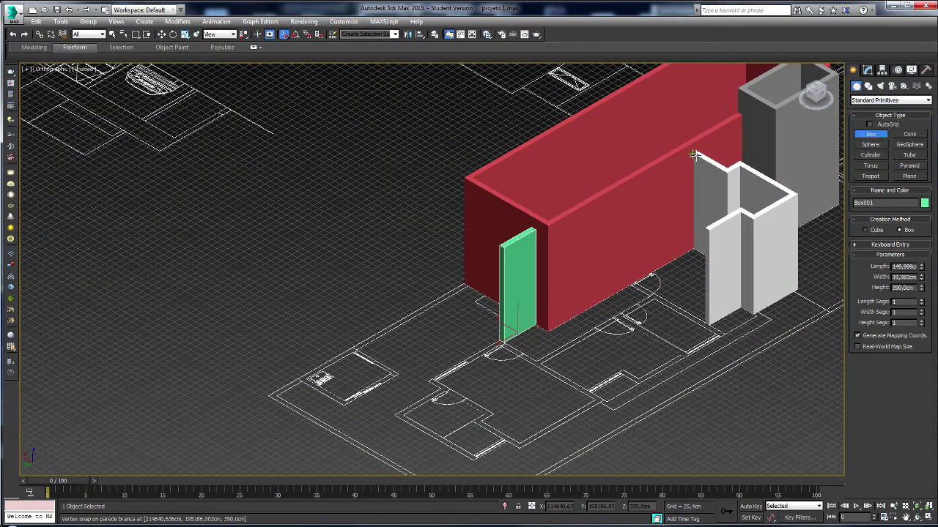
Convert the new box to an editable poly and select the narrow polygon at its free end.
right_click(528, 287)
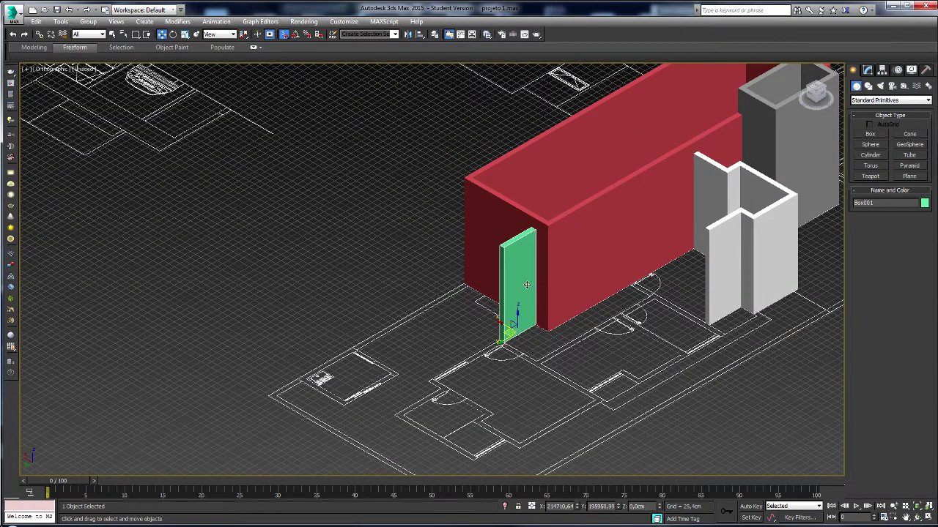
right_click(525, 290)
mouse_move(599, 392)
left_click(653, 400)
middle_click_drag(517, 340, 647, 346)
key("4")
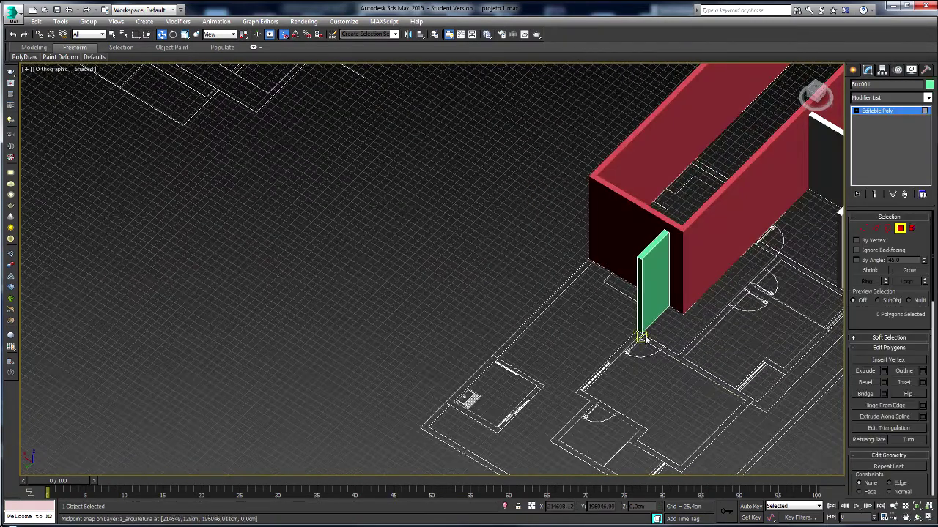
left_click(638, 318)
Try to extrude the box's end polygon up to the near end of the window, and undo it.
scroll(639, 318, "up", 5)
key("shift+e")
left_click_drag(639, 318, 584, 399)
scroll(639, 300, "down", 5)
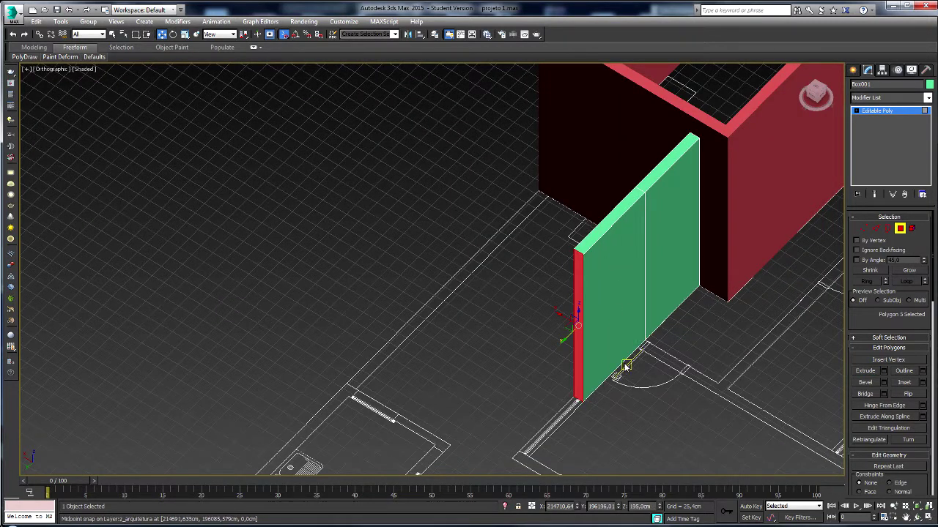
key("ctrl+z")
Move the box's end polygon along the wall and snap it to the near end of the window.
left_click_drag(638, 320, 586, 400)
key("r")
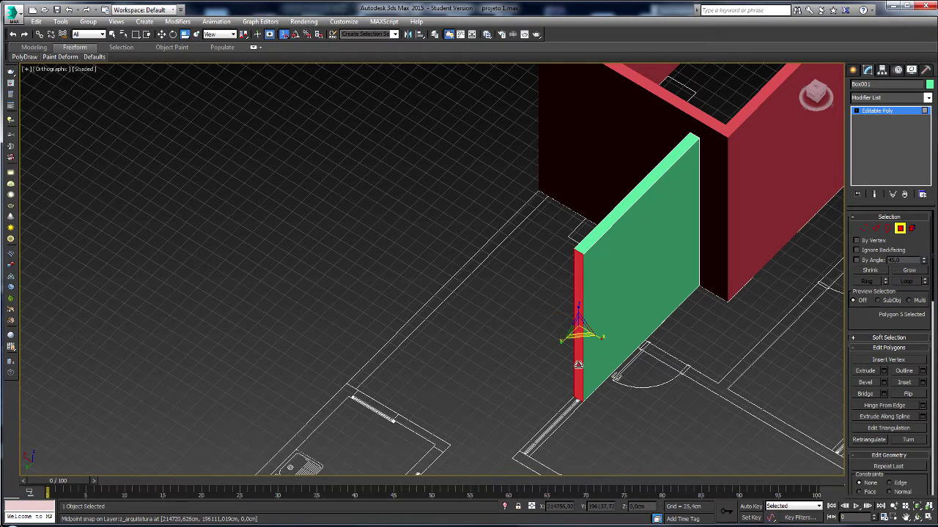
middle_click_drag(593, 346, 602, 303)
Extrude the wall's end polygon across the window span and snap it to the window's far end.
left_click(865, 372)
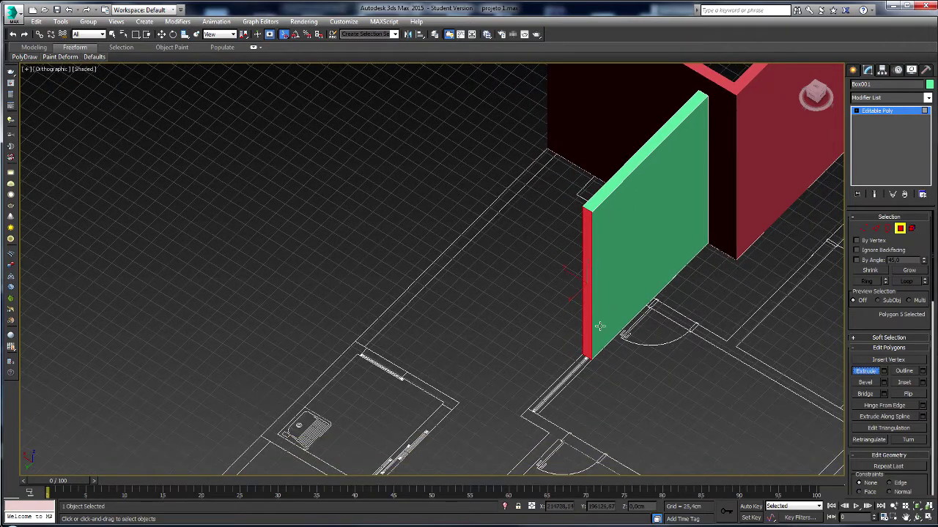
left_click_drag(588, 317, 588, 257)
middle_click_drag(557, 338, 458, 341)
scroll(518, 313, "down", 4)
middle_click_drag(518, 315, 540, 286, "alt")
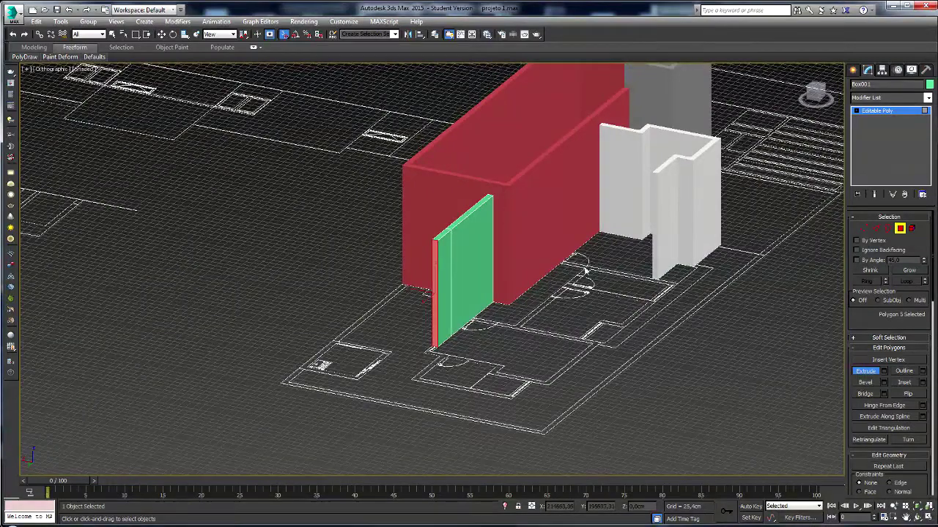
scroll(441, 332, "up", 4)
key("w")
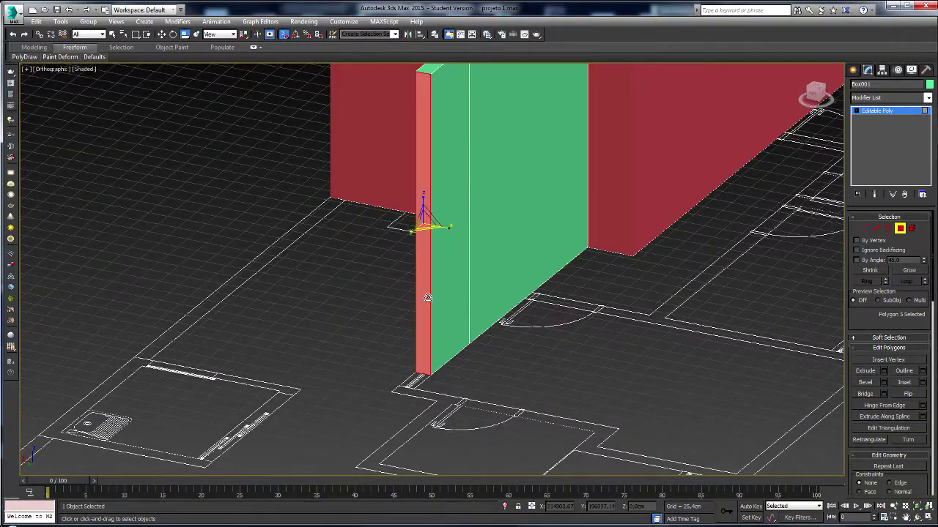
middle_click_drag(427, 298, 408, 233, "alt")
left_click_drag(390, 304, 396, 368)
Extrude the end polygon to the outer corner of the plan and select the side polygon of the new corner segment.
key("shift+e")
left_click_drag(392, 335, 393, 305)
key("w")
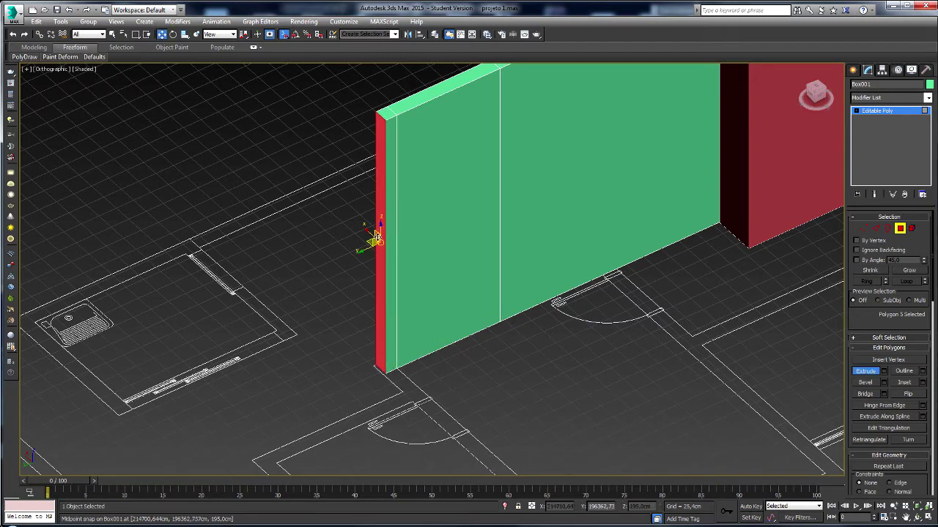
left_click_drag(367, 248, 392, 351)
key("shift+w")
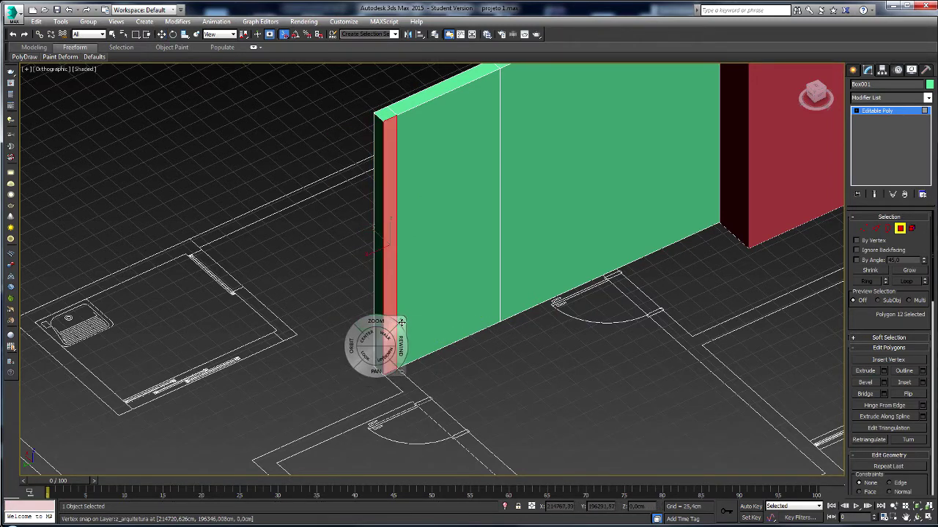
left_click(401, 322)
Extrude the corner's side polygon along the return wall and snap it to the wall line beside the door.
scroll(471, 272, "down", 3)
middle_click_drag(471, 272, 294, 358)
scroll(391, 305, "up", 5)
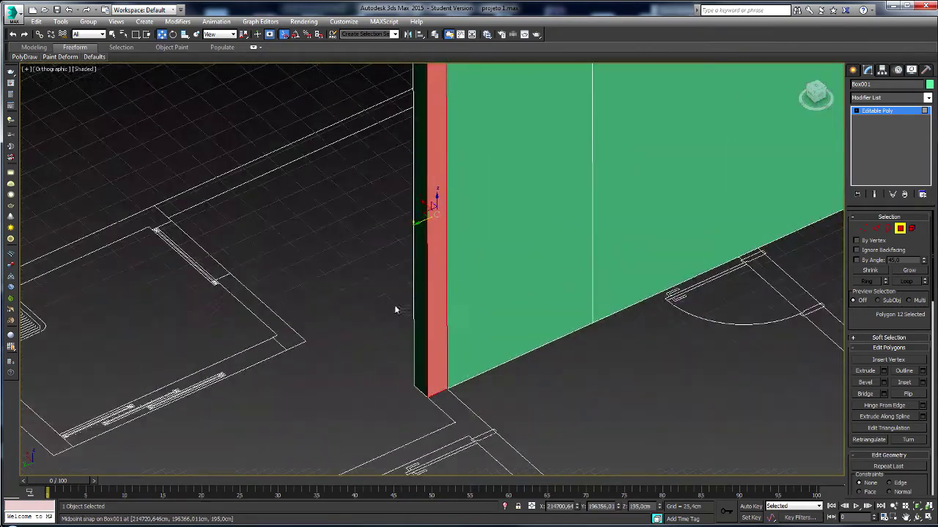
key("shift+e")
left_click_drag(437, 314, 454, 422)
Try to extrude the return's end by a wall thickness, snapped to the far line of the door wall.
key("shift+e")
left_click_drag(466, 387, 468, 360)
key("w")
left_click_drag(463, 242, 475, 436)
Try to extrude the return's side polygon along the door wall to the small room's inner corner.
left_click(462, 407)
key("shift+e")
left_click_drag(462, 394, 461, 348)
scroll(460, 347, "down", 3)
key("w")
middle_click_drag(461, 348, 475, 280)
scroll(466, 270, "up", 2)
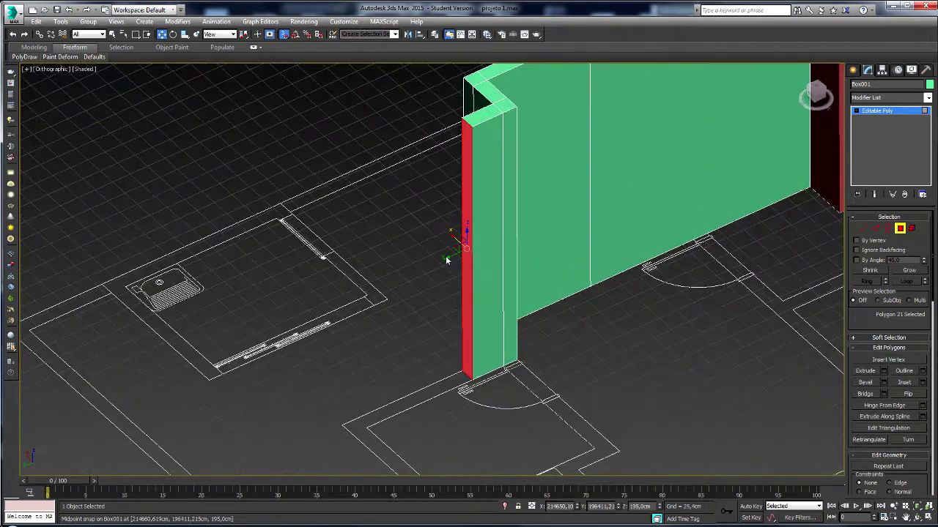
left_click_drag(448, 257, 366, 428)
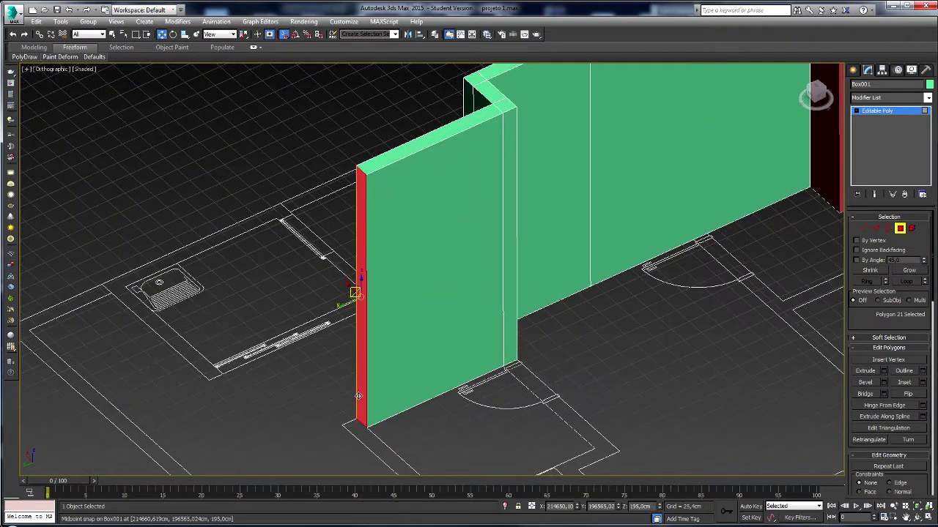
Try to extrude the door wall's end to the room's outer corner and select the side polygon there.
key("shift+e")
left_click_drag(358, 396, 364, 381)
key("w")
left_click_drag(338, 311, 347, 428)
left_click(360, 414)
key("shift+w")
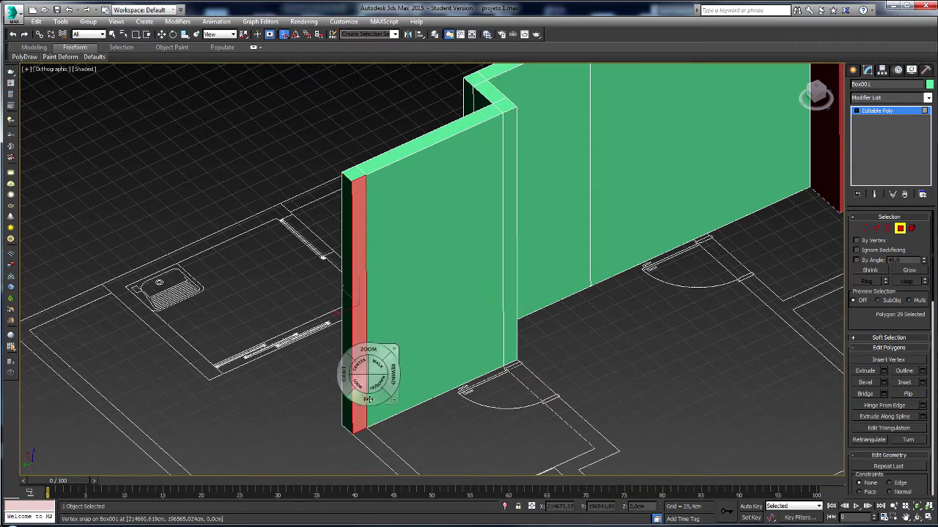
Try to extrude the outer corner's side polygon along the small room's outside wall.
key("w")
key("shift+e")
left_click_drag(362, 337, 360, 295)
key("w")
scroll(368, 311, "down", 5)
middle_click_drag(368, 305, 380, 314, "alt")
scroll(380, 313, "up", 4)
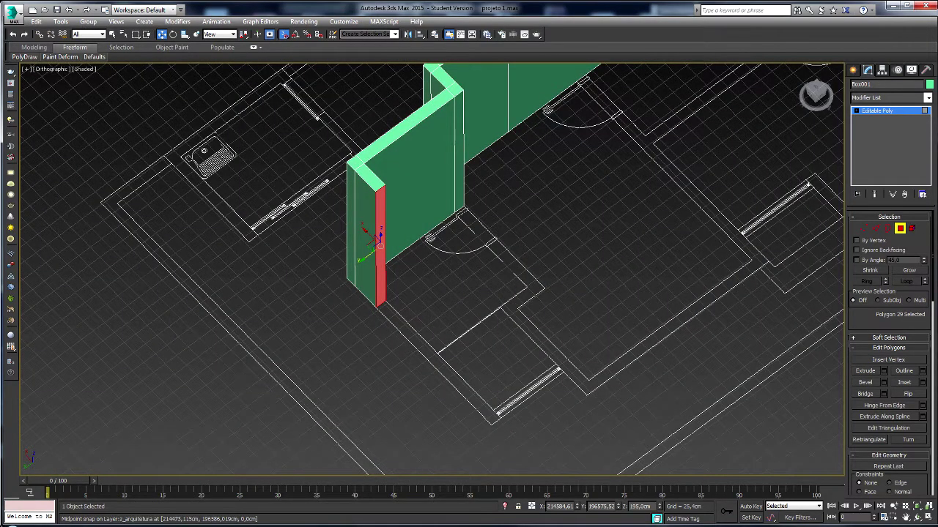
Check the elevation in AutoCAD and undo the small room's wall extrusions back to the end of the return.
left_click(328, 526)
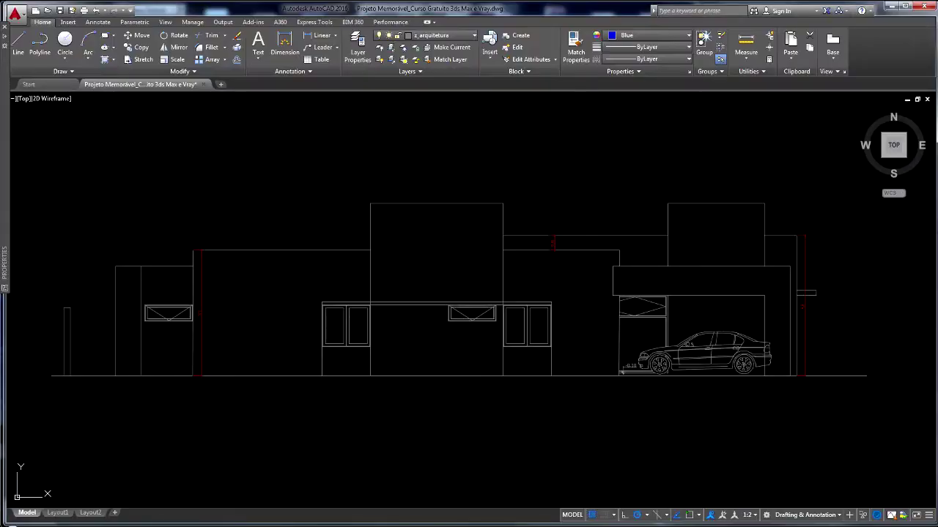
left_click(328, 526)
middle_click_drag(451, 336, 437, 376)
key("ctrl+z")
key("ctrl+z")
key("ctrl+z")
key("ctrl+z")
key("ctrl+z")
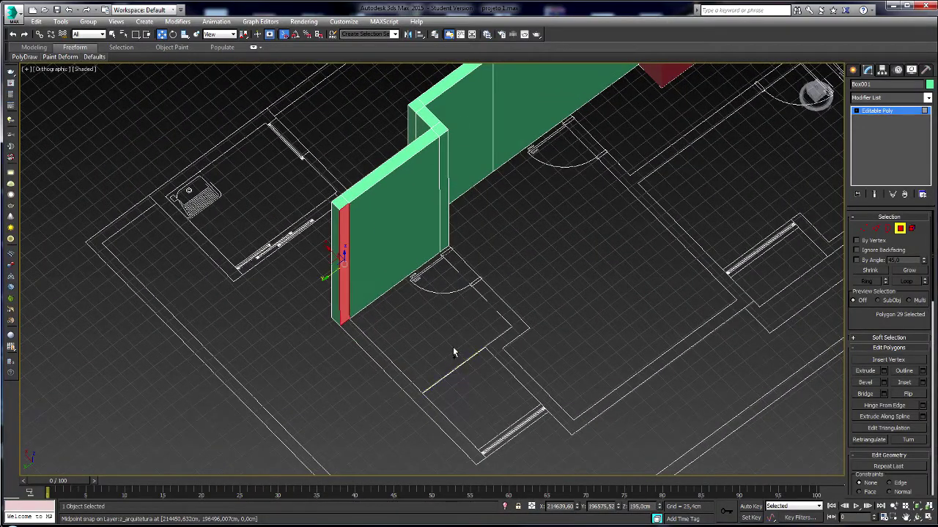
key("ctrl+z")
key("ctrl+z")
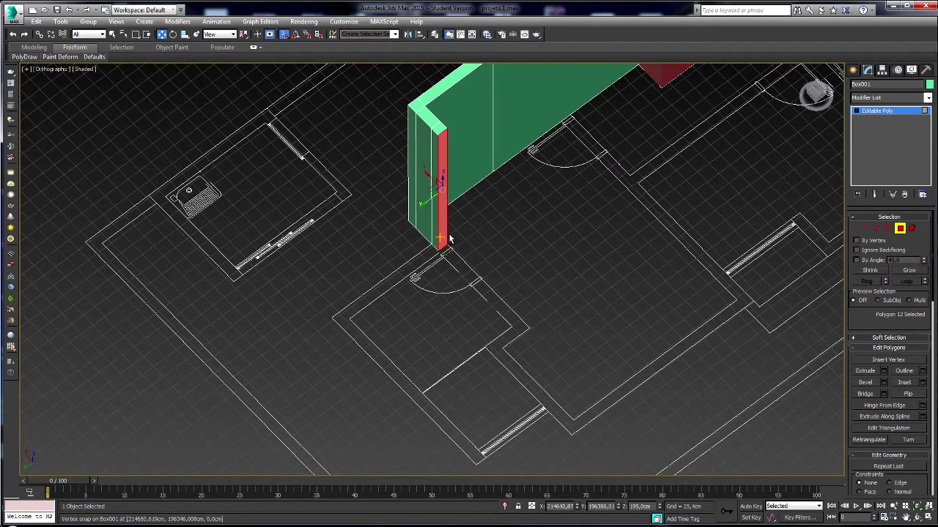
key("ctrl+z")
Extend the return wall to the small room's opposite corner and extrude a jog from the new corner's side polygon.
left_click_drag(423, 169, 498, 326)
key("w")
left_click(517, 313)
key("shift+e")
key("shift+e")
key("w")
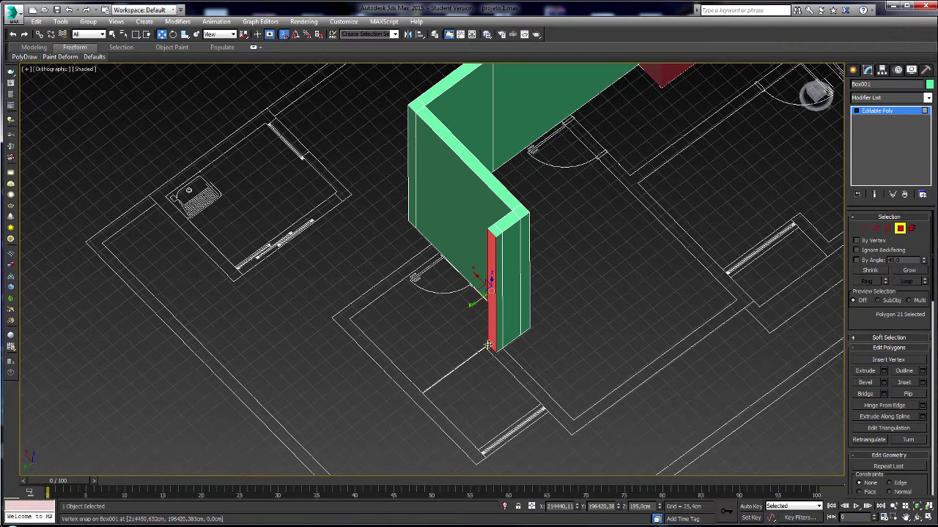
Extrude the jog's corner and extend its side polygon along the plan wall to the line of the small window.
left_click_drag(475, 304, 558, 406)
key("shift+e")
scroll(542, 403, "down", 4)
scroll(550, 403, "up", 4)
scroll(557, 408, "up", 5)
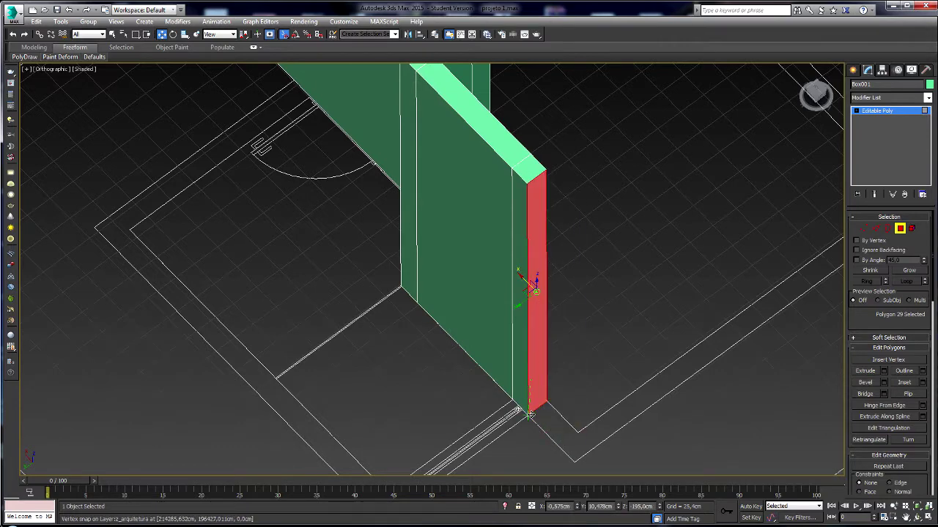
Extrude the wall's end polygon past the window line and snap it to the next wall line.
key("shift+e")
left_click_drag(538, 394, 541, 367)
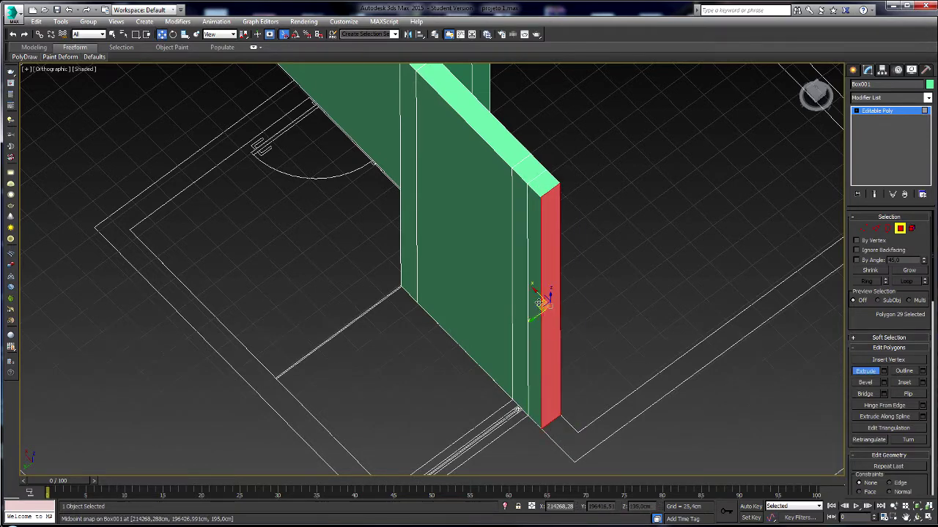
left_click_drag(537, 293, 575, 433)
Extrude the wall's end polygon again and snap it to the outer corner of the plan.
middle_click_drag(557, 433, 484, 416, "alt")
key("shift+e")
left_click_drag(567, 376, 559, 372)
scroll(559, 373, "down", 3)
key("w")
middle_click_drag(559, 373, 525, 309)
scroll(530, 283, "up", 3)
scroll(525, 309, "down", 2)
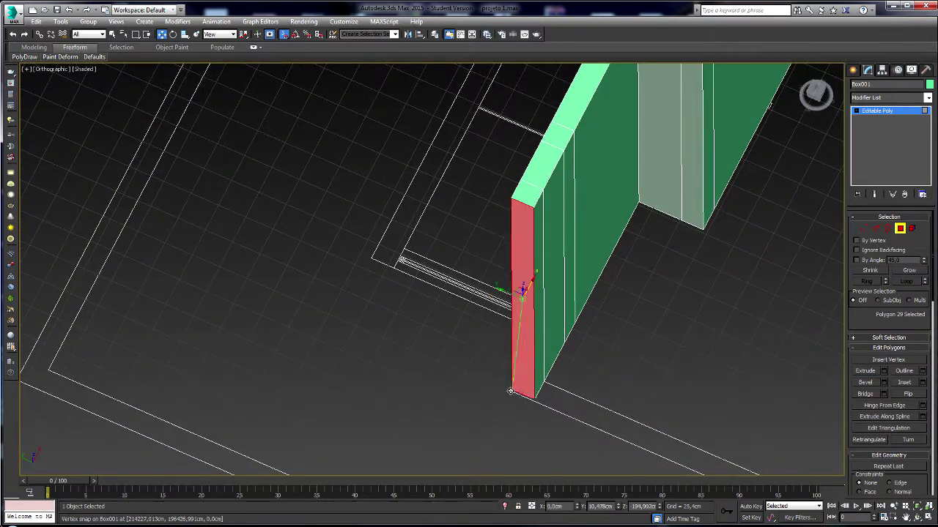
Extrude the corner's side polygon and snap it to the end of the front wall, where the window recess begins.
left_click(540, 365)
key("e")
key("shift+e")
left_click_drag(540, 360, 510, 238)
scroll(522, 313, "down", 5)
scroll(526, 315, "up", 2)
key("w")
middle_click_drag(559, 330, 488, 303)
scroll(526, 317, "up", 2)
left_click_drag(505, 318, 601, 383)
scroll(601, 383, "down", 3)
scroll(628, 383, "up", 3)
scroll(634, 384, "down", 3)
middle_click_drag(645, 392, 462, 330, "alt")
Check the house's elevation in AutoCAD and return to 3ds Max.
mouse_move(526, 526)
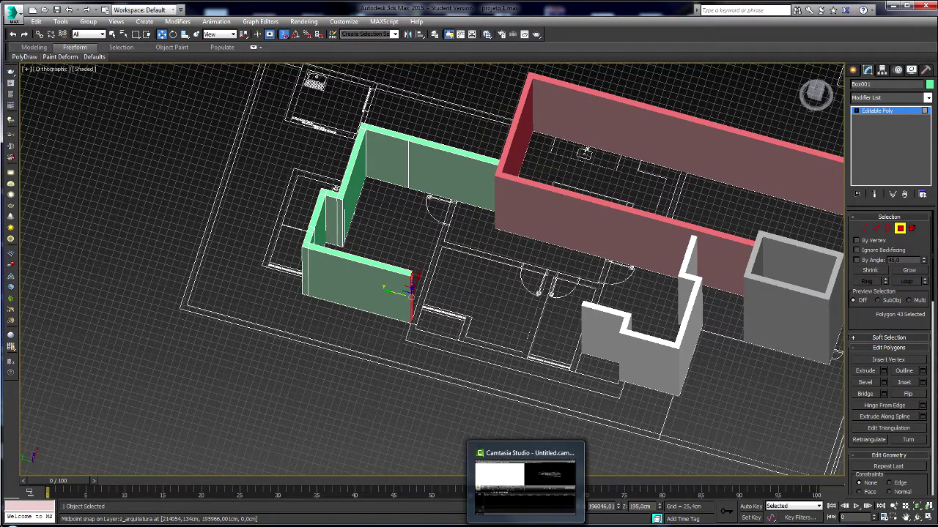
left_click(317, 526)
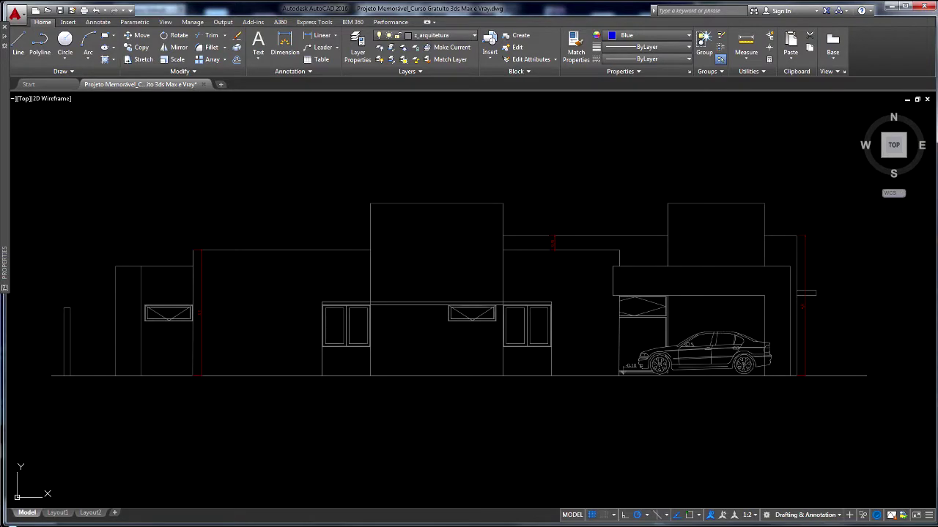
left_click(272, 526)
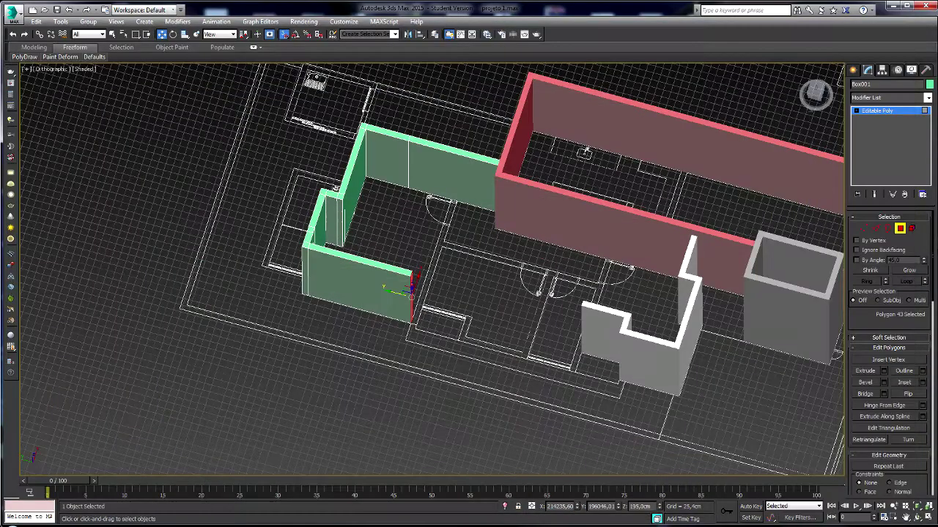
Extrude the front wall's end polygon and snap it to the plan corner beside the window recess.
middle_click_drag(419, 344, 392, 343, "alt")
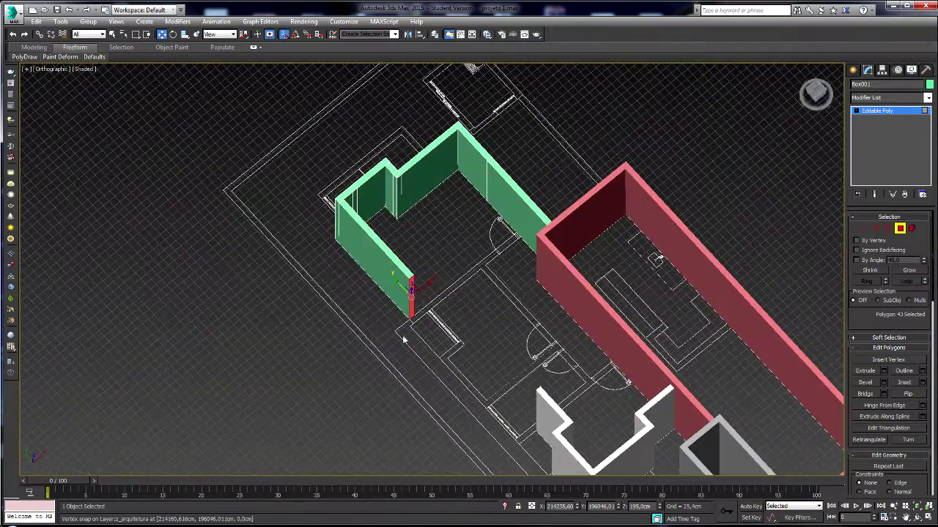
scroll(419, 314, "up", 5)
key("shift+e")
mouse_move(398, 306)
left_mouse_down()
mouse_move(388, 292)
mouse_move(396, 336)
mouse_move(419, 341)
mouse_move(394, 302)
left_mouse_up()
key("w")
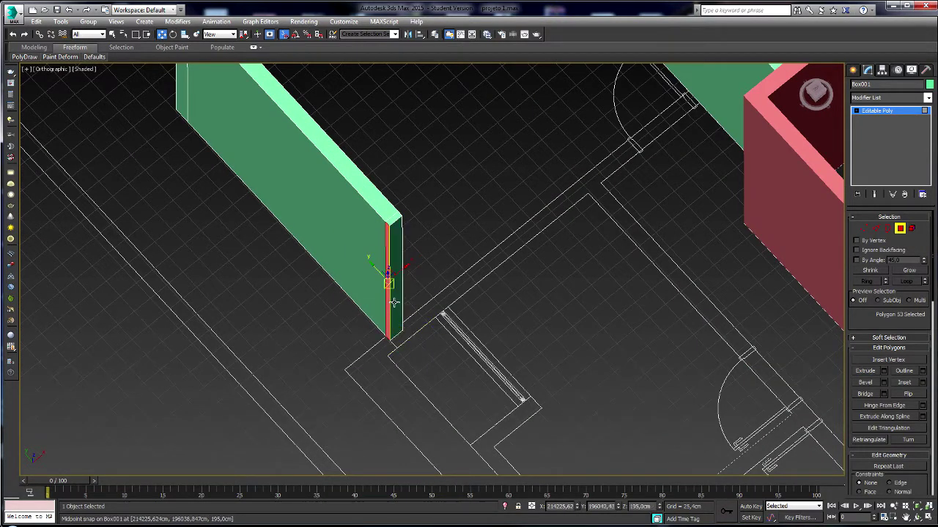
left_click(394, 302)
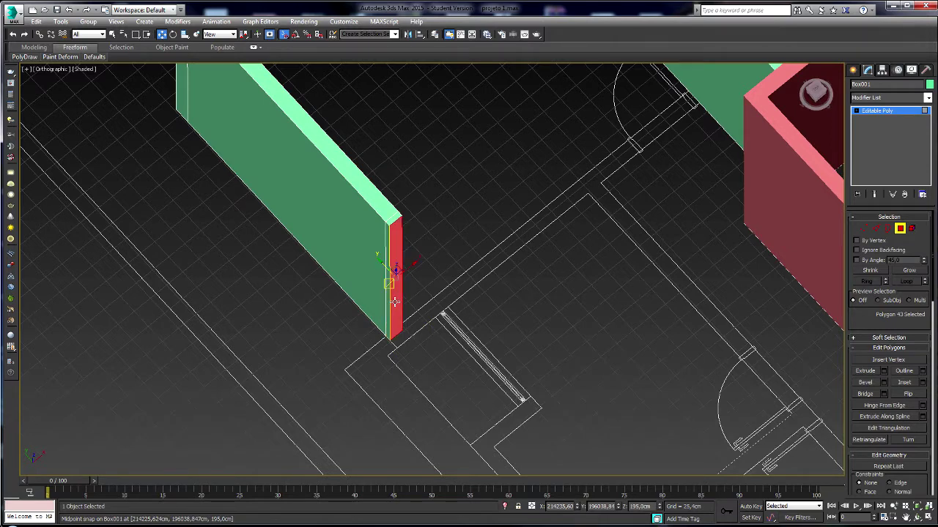
left_click_drag(386, 266, 400, 350)
middle_click_drag(410, 354, 372, 335, "alt")
Extrude the new end segment's inward side polygon and snap it to the recessed wall line.
left_click(415, 331)
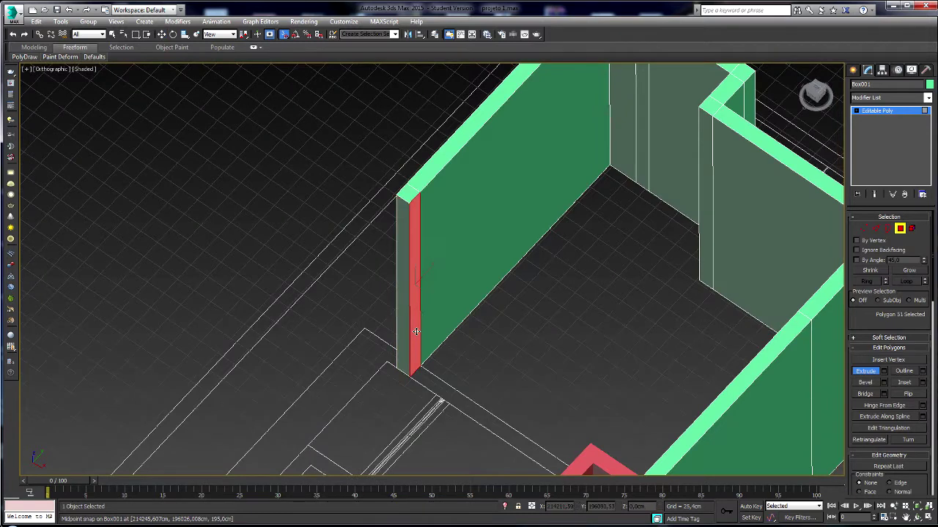
left_click_drag(415, 318, 444, 357)
key("w")
key("shift+e")
key("w")
left_click_drag(465, 318, 442, 367)
Extrude the recess corner's side polygon along the window line and snap it to the far side of the recess.
left_click(442, 390)
key("shift+e")
middle_click_drag(429, 382, 477, 318, "alt")
key("w")
left_click_drag(390, 243, 490, 396)
scroll(484, 416, "down", 4)
middle_click_drag(484, 416, 546, 379)
scroll(546, 378, "up", 2)
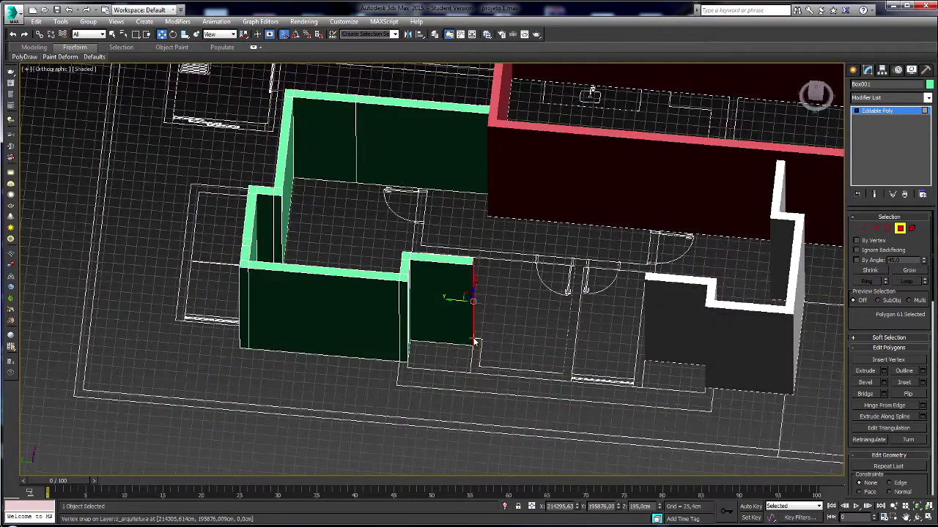
Compare the modelled walls with the elevation in AutoCAD.
left_click(324, 525)
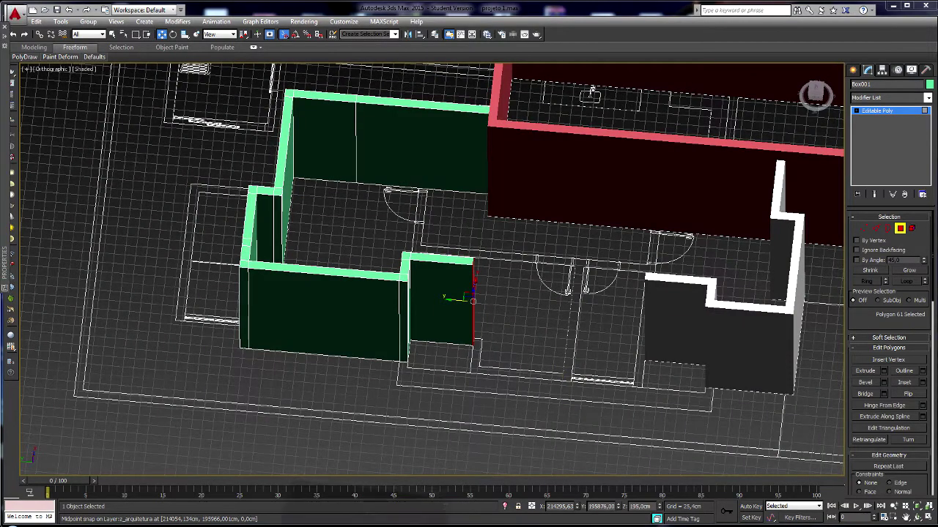
scroll(415, 363, "up", 2)
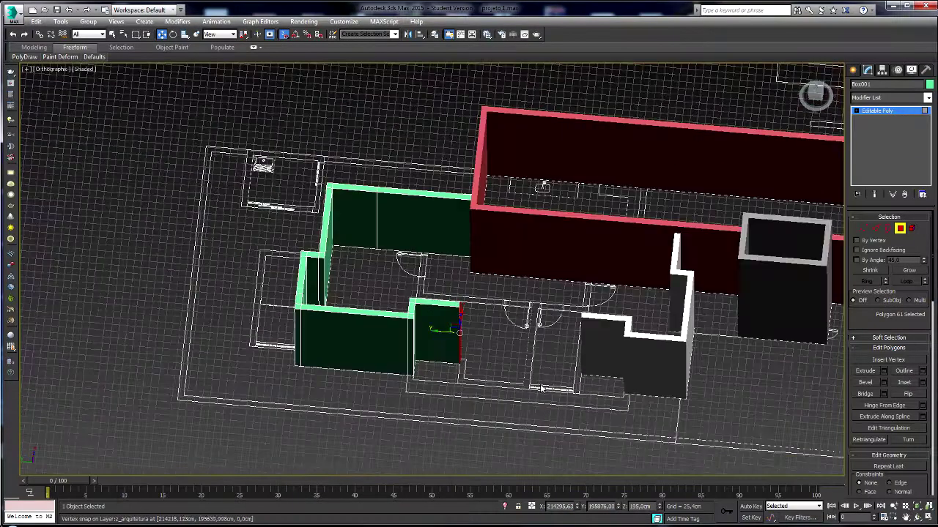
mouse_move(595, 357)
middle_mouse_down("alt")
mouse_move(582, 366)
mouse_move(578, 410)
mouse_move(594, 402)
mouse_move(590, 358)
middle_mouse_up("alt")
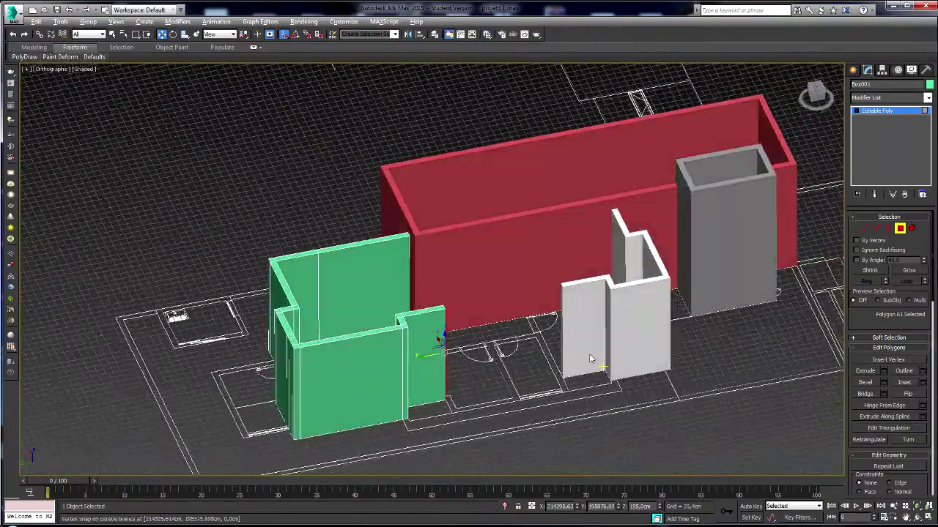
Change the green wall's object colour to white and rename it "parede branca".
left_click(929, 84)
left_click(571, 291)
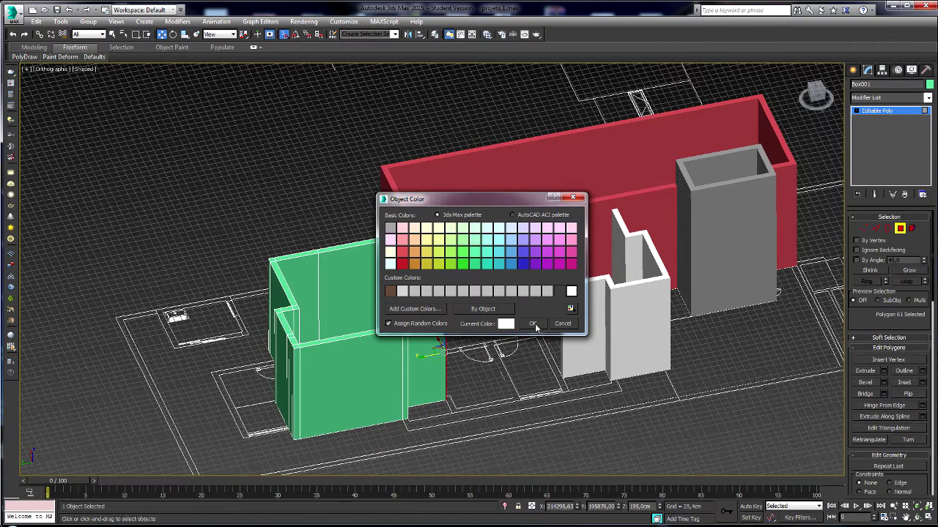
left_click(533, 323)
left_click(903, 228)
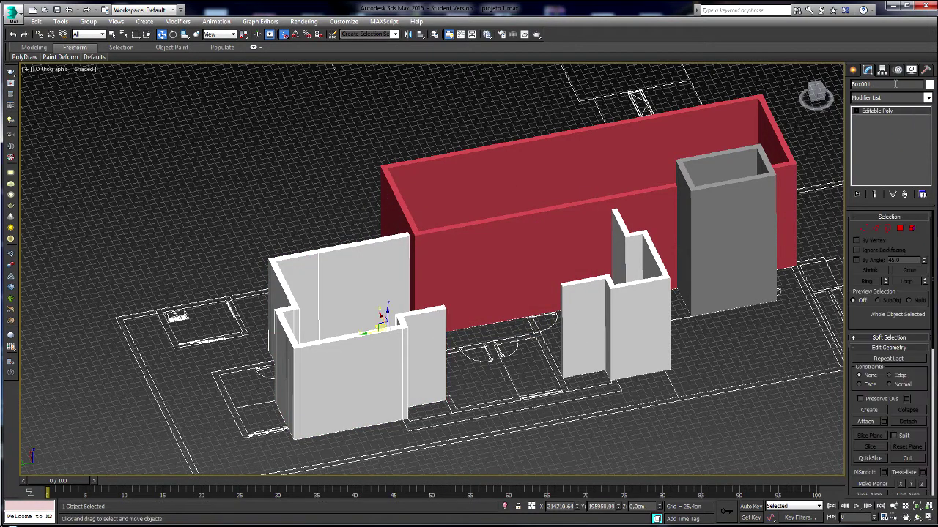
type("parede branca")
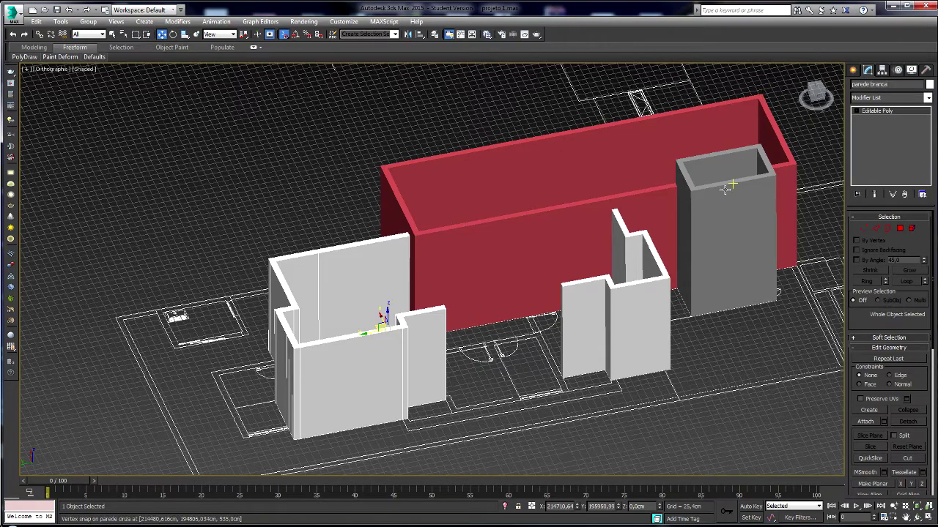
Attach the other white wall block to "parede branca".
middle_click_drag(563, 352, 581, 308, "alt")
scroll(583, 307, "up", 3)
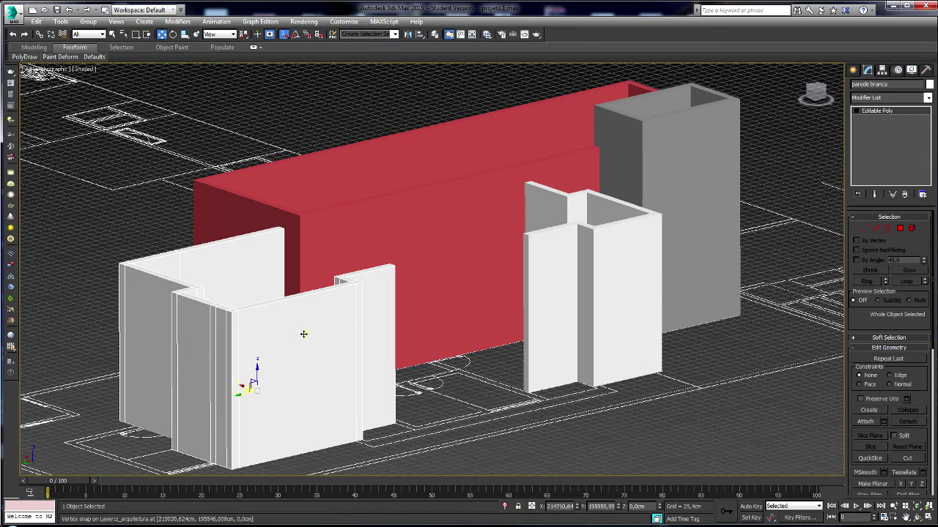
left_click(865, 422)
left_click(614, 320)
middle_click_drag(613, 320, 834, 231, "alt")
Inspect the attached walls by selecting all their polygons, and leave polygon editing.
left_click(868, 228)
middle_click_drag(554, 321, 623, 253, "alt")
left_click(901, 229)
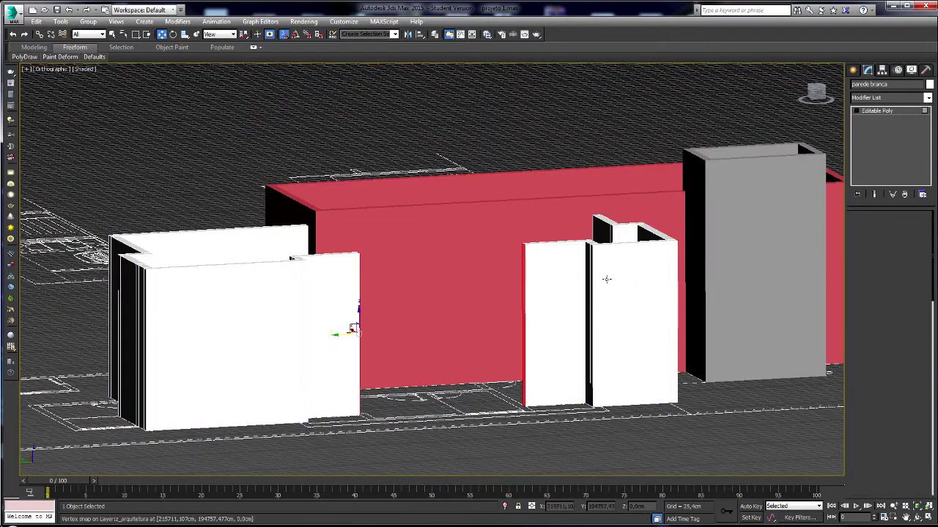
left_click_drag(83, 128, 594, 491)
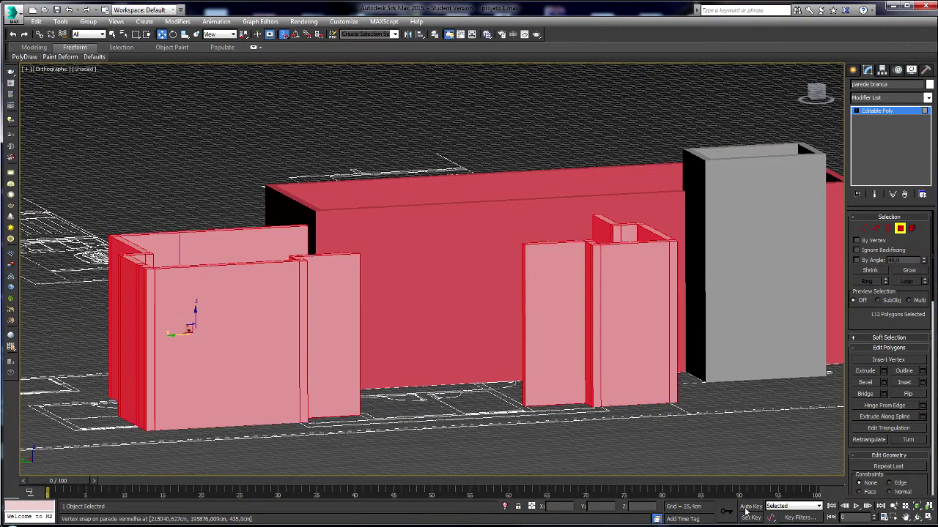
middle_click_drag(598, 324, 567, 363, "alt")
left_click(590, 366)
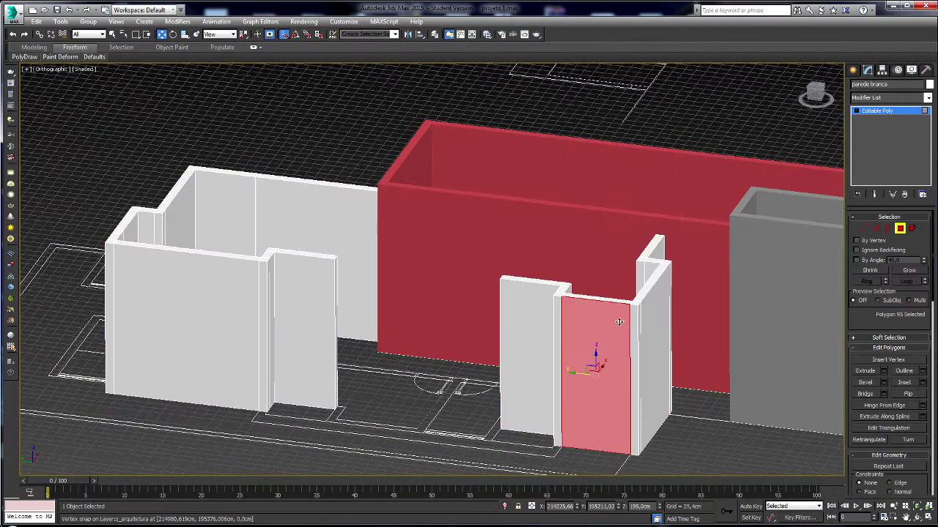
middle_click_drag(549, 329, 710, 310)
left_click(901, 229)
In AutoCAD, add a linear dimension to the height of the lower block beside the small window, and return to 3ds Max.
middle_click_drag(435, 316, 483, 205, "alt")
scroll(452, 432, "up", 3)
middle_click_drag(451, 432, 810, 171, "alt")
left_click(853, 69)
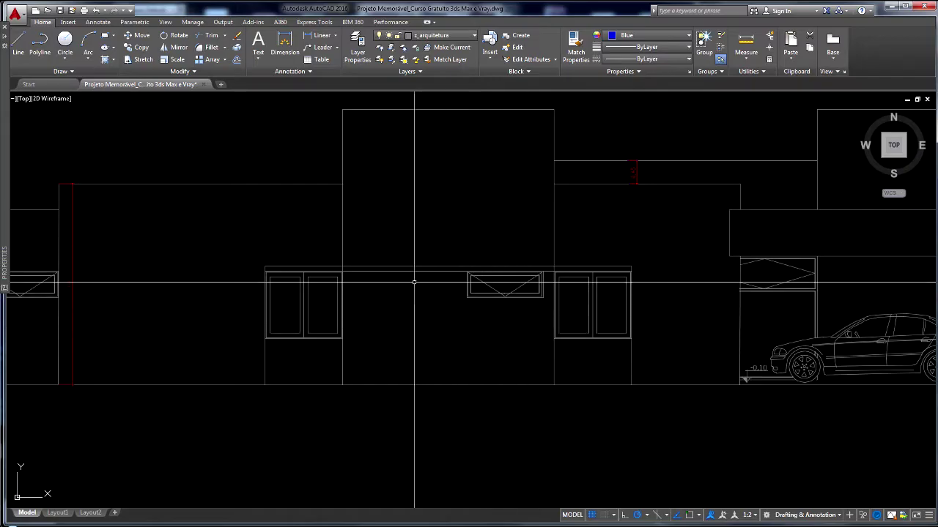
scroll(494, 144, "up", 2)
left_click(322, 35)
key("Return")
left_click(364, 244)
left_click(357, 251)
key("alt")
key("alt+Tab")
key("alt+Tab")
key("alt+Tab")
key("alt+Tab")
key("alt+Tab")
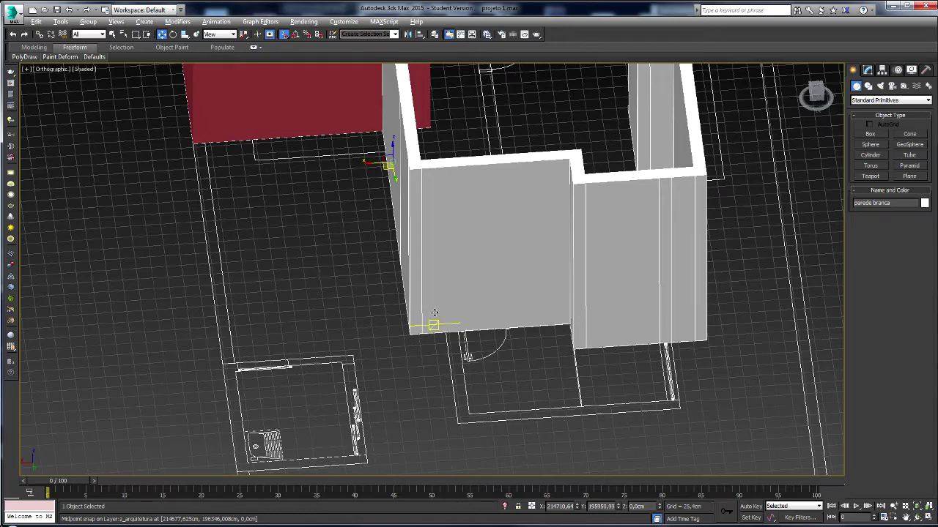
Recheck the lower block's height dimension in AutoCAD and return to 3ds Max.
key("alt+Tab")
key("alt+Tab")
key("alt+Tab")
key("alt+Tab")
key("alt+Tab")
key("alt+Tab")
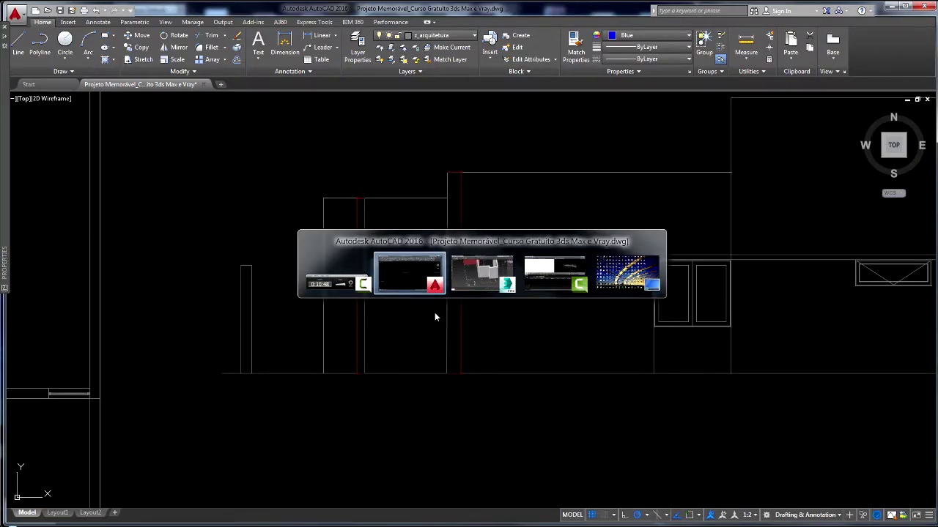
key("alt+Tab")
key("alt+Tab")
key("alt+Tab")
key("alt+Tab")
key("alt+Tab")
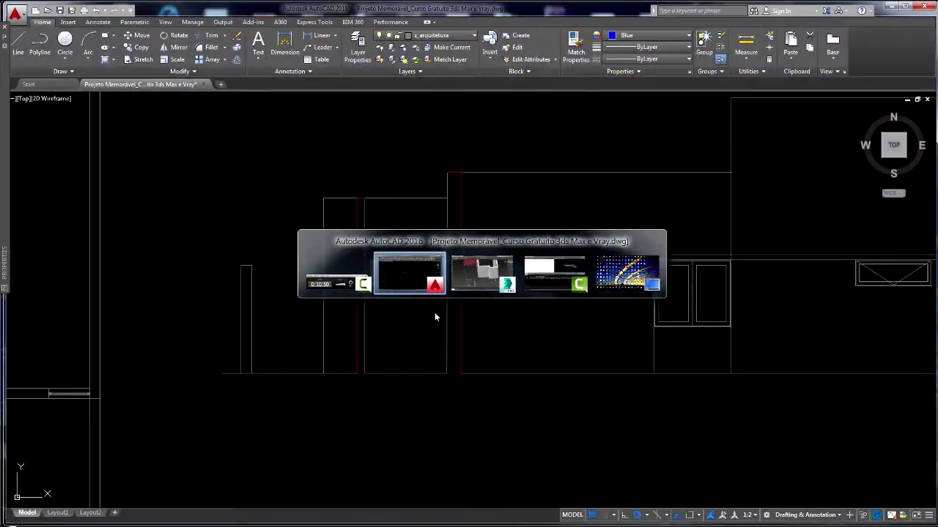
key("alt+Tab")
key("alt+Tab")
key("alt+Tab")
key("alt+Tab")
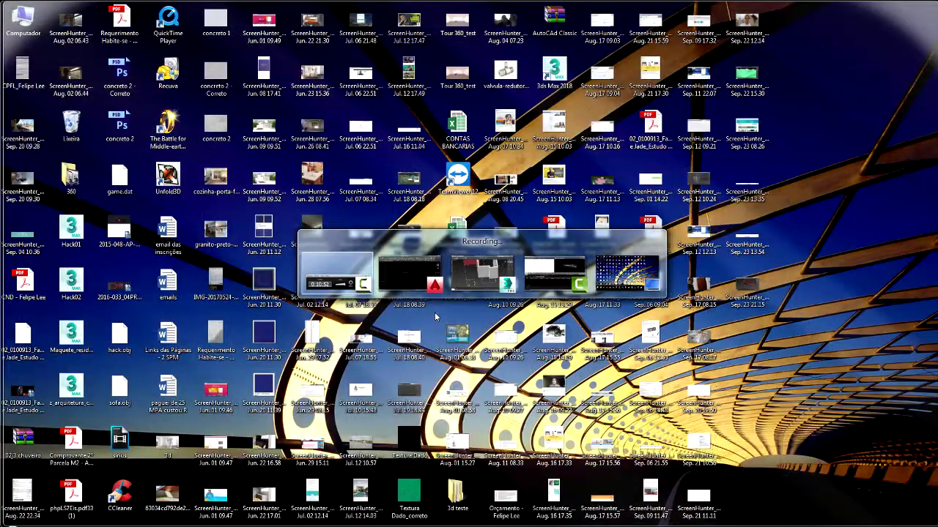
key("alt+Tab")
key("alt+Tab")
key("alt+Tab")
key("alt+Tab")
key("alt+Tab")
key("alt+Tab")
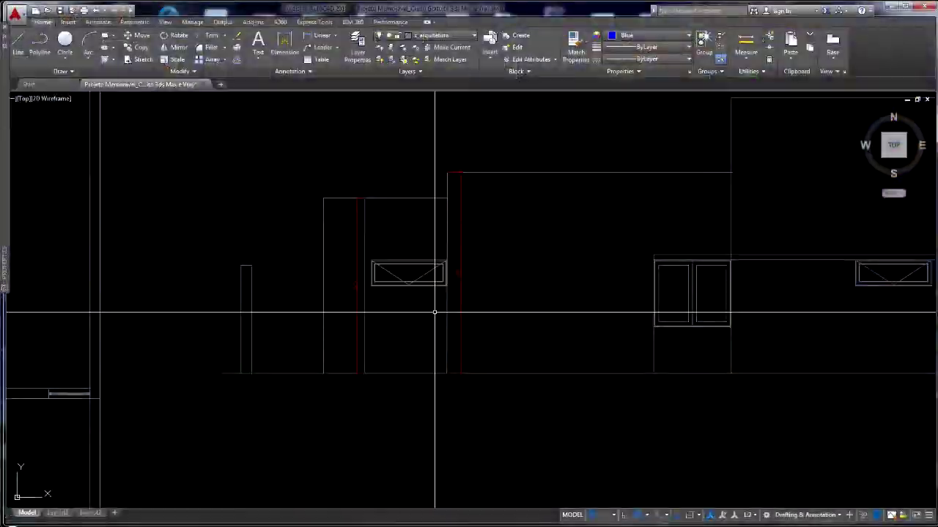
key("alt+Tab")
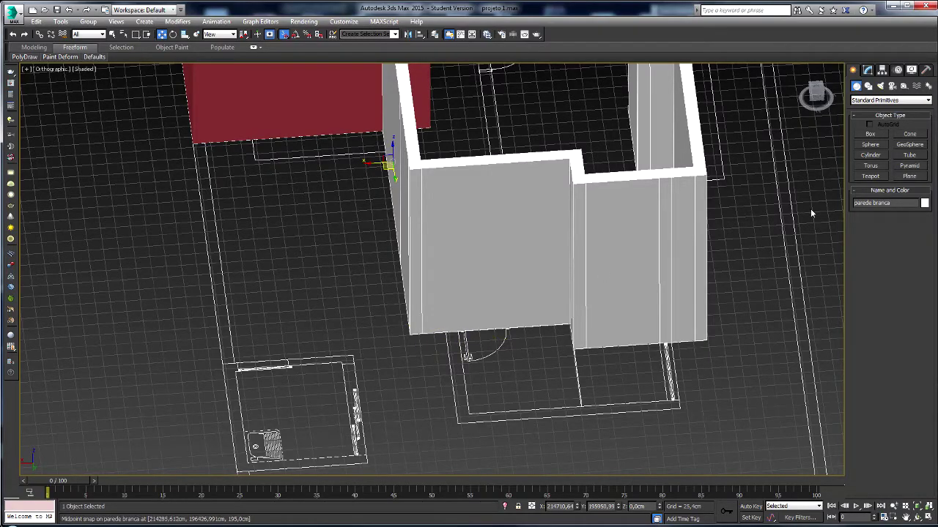
Draw a box about 199 by 21 cm over the small room's wall beside the door and set its height to 340 cm.
left_click(877, 135)
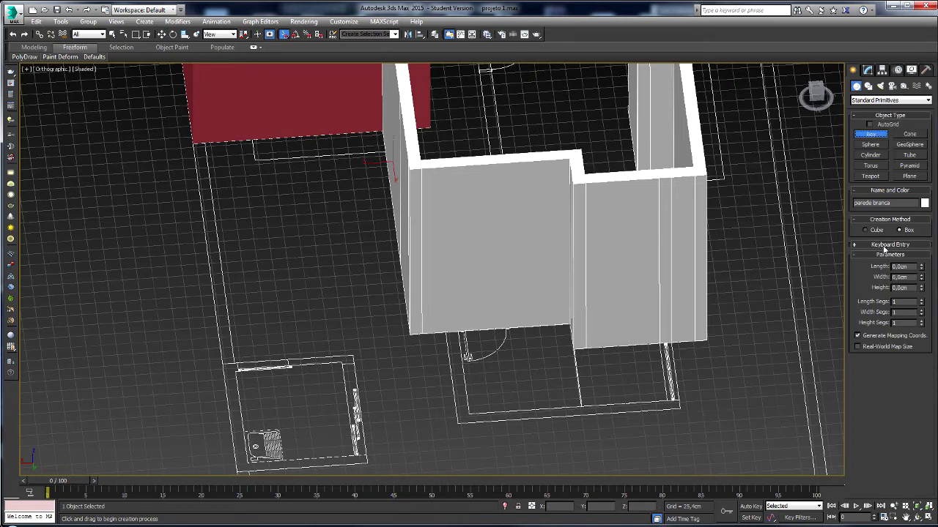
left_click_drag(448, 340, 469, 415)
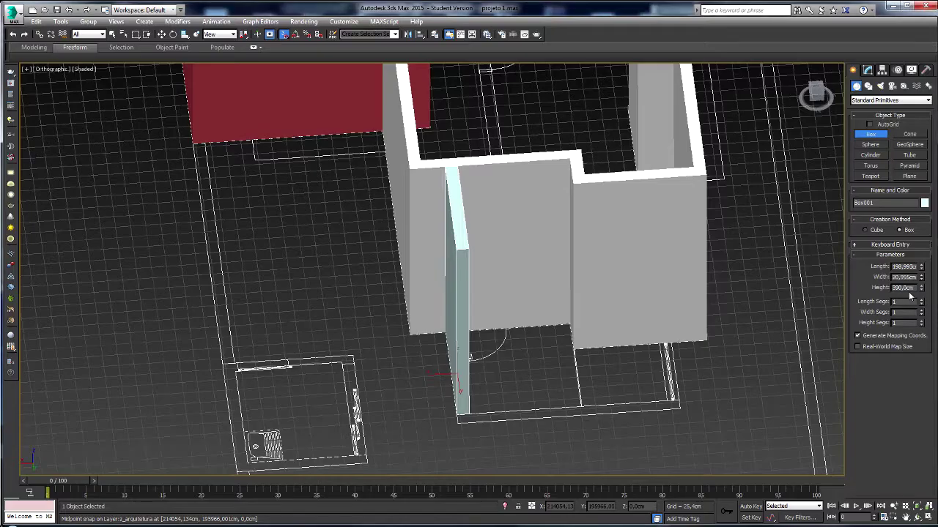
double_click(904, 288)
type("340")
key("Return")
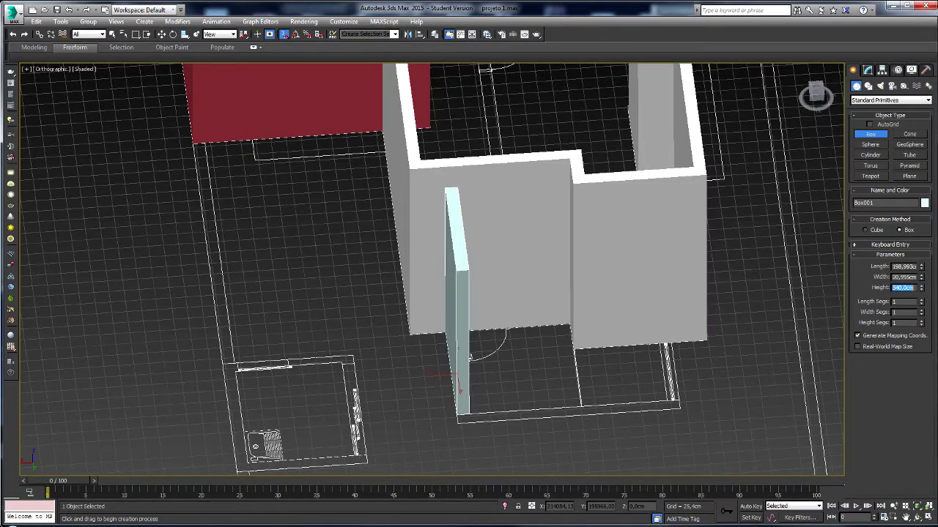
Convert the new wall box to an Editable Poly.
middle_click_drag(517, 275, 467, 285, "alt")
right_click(476, 284)
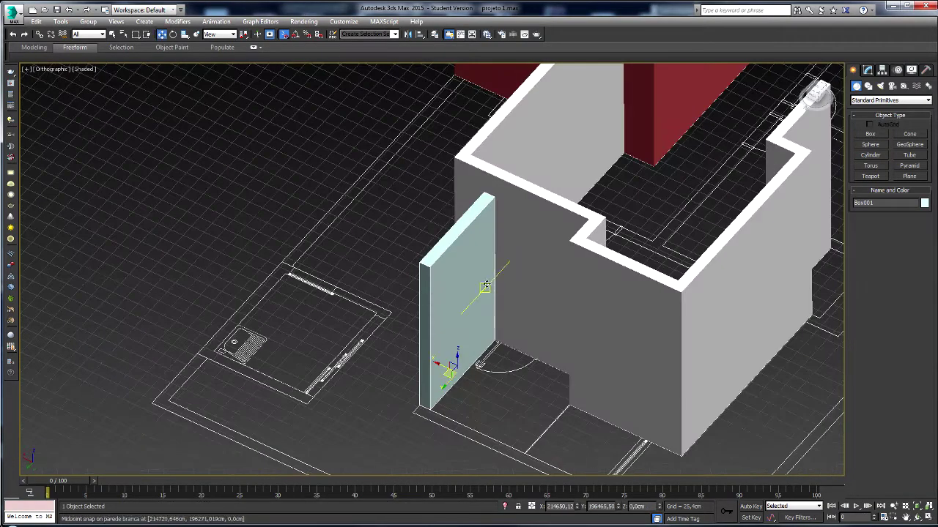
right_click(487, 282)
mouse_move(546, 383)
left_click(624, 391)
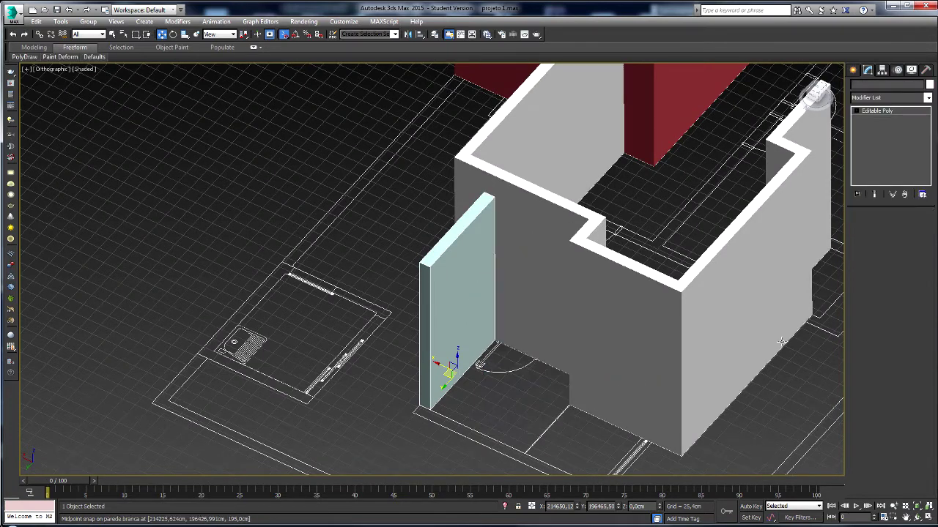
Extrude the box's end polygon to form the room's outer corner, and extrude the corner's inward side polygon.
left_click(432, 333)
key("shift+e")
left_click_drag(408, 355, 429, 341)
key("shift+e")
key("w")
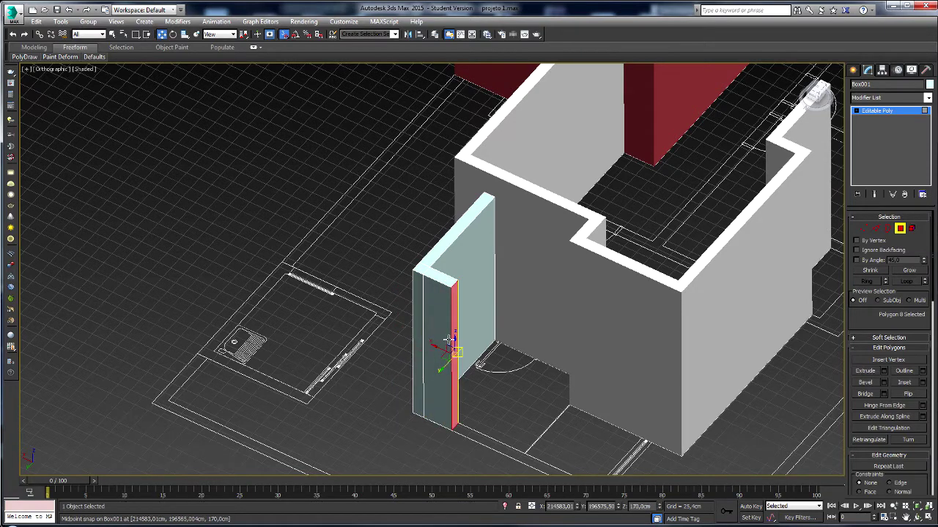
Extend the side polygon along the small room's outer wall and extrude its end to the opposite corner.
middle_click_drag(430, 338, 386, 217)
left_click_drag(394, 227, 551, 343)
key("shift+e")
key("w")
left_click_drag(533, 293, 559, 372)
Extrude the inward side polygon at the small room's far corner and extend it until it meets the white wall.
key("shift+e")
middle_click_drag(566, 349, 465, 339, "alt")
left_click(569, 317)
key("w")
left_click_drag(567, 304, 577, 309)
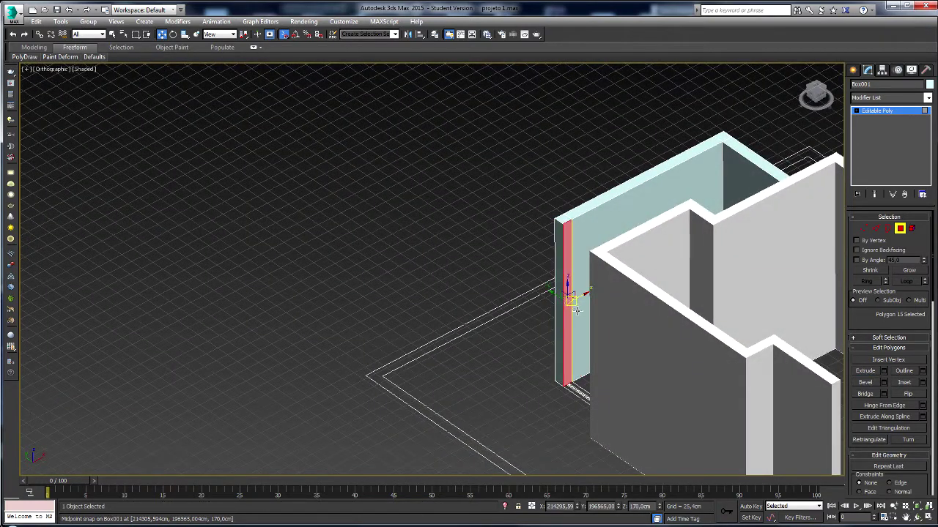
key("shift+e")
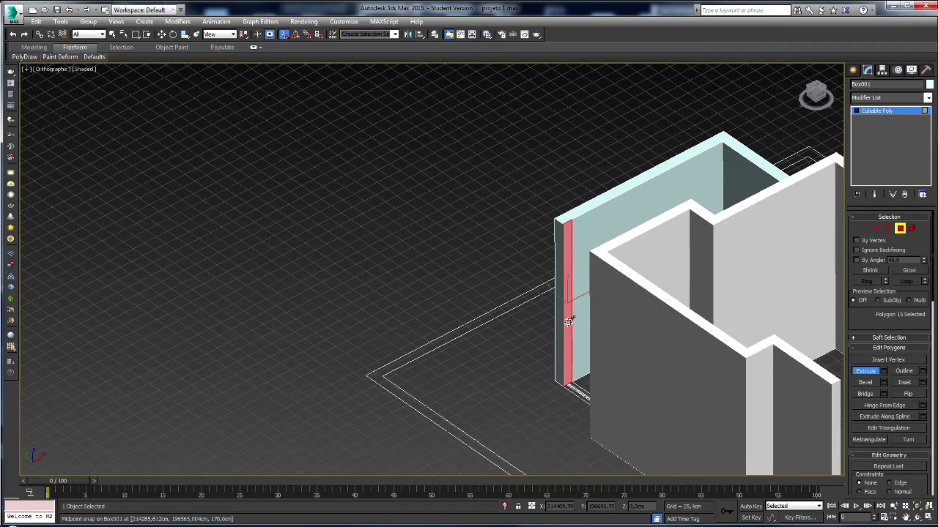
scroll(569, 323, "up", 5)
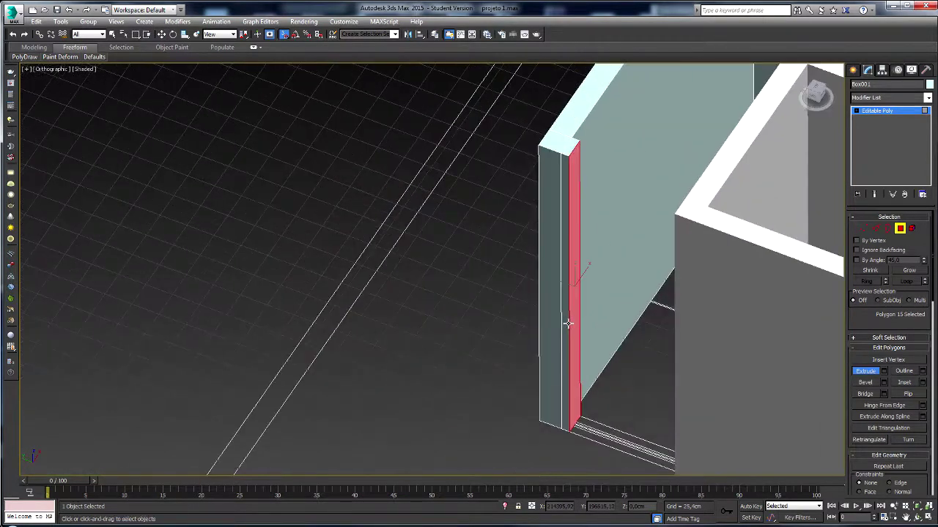
key("w")
left_click_drag(553, 280, 675, 214)
scroll(675, 213, "down", 2)
middle_click_drag(660, 227, 632, 307, "alt")
scroll(700, 242, "down", 5)
scroll(633, 306, "up", 2)
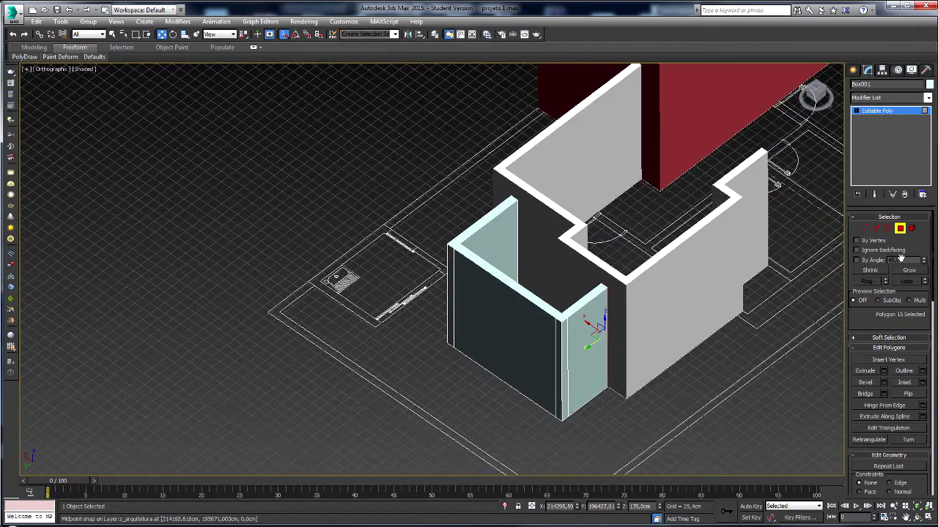
Finish polygon editing and attach the small room's wall object to the white wall object "parede branca".
left_click(902, 228)
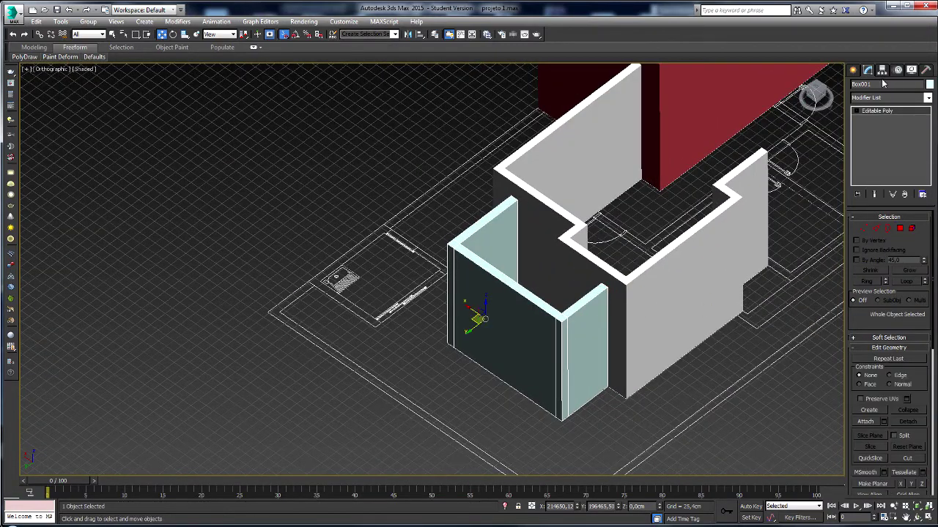
left_click(747, 256)
left_click(865, 422)
left_click(598, 373)
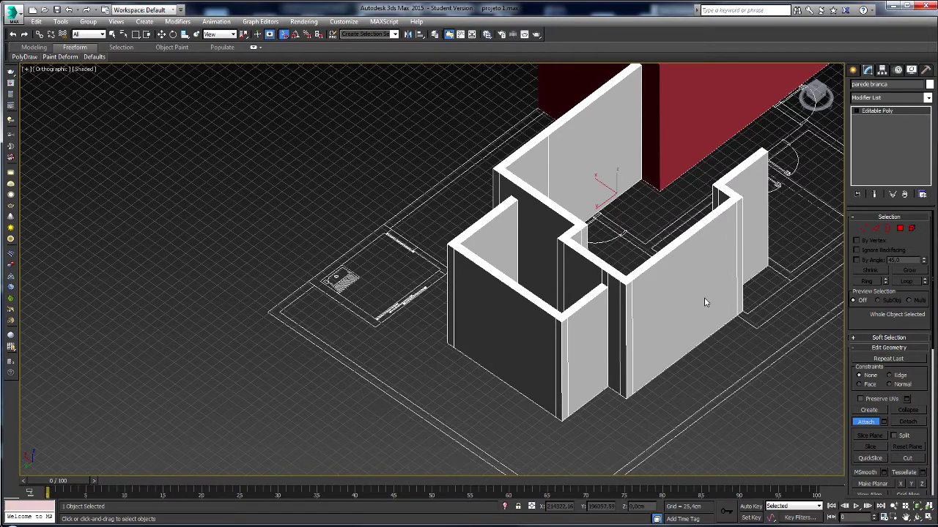
Draw a box about 409 by 21 cm over the plan wall between the front window and the red wall, snapping its height to 390 cm.
middle_click_drag(596, 346, 488, 350, "alt")
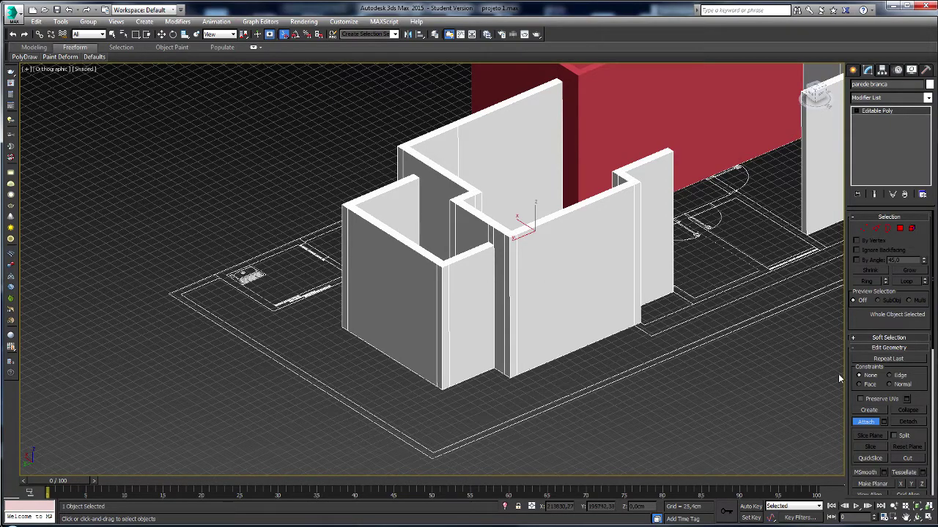
middle_click_drag(659, 370, 560, 355, "alt")
left_click(852, 69)
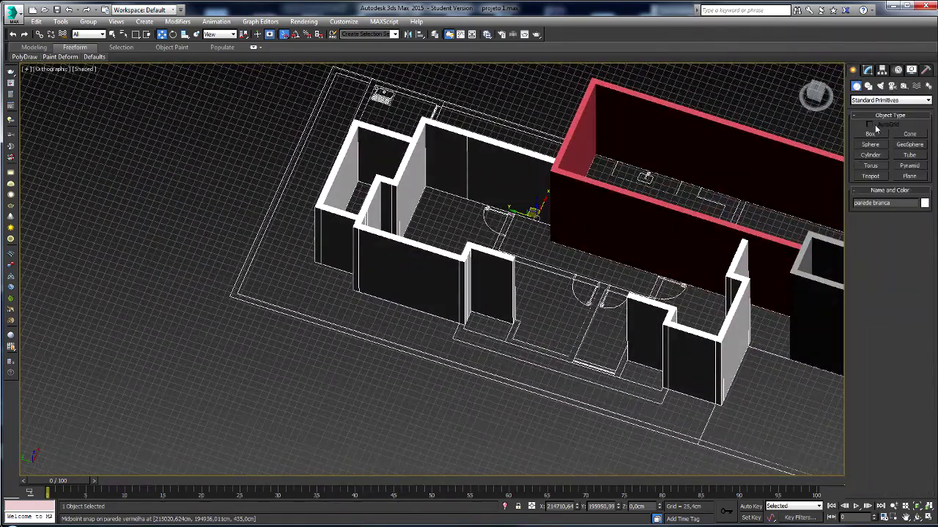
left_click(871, 134)
middle_click_drag(561, 367, 614, 359, "alt")
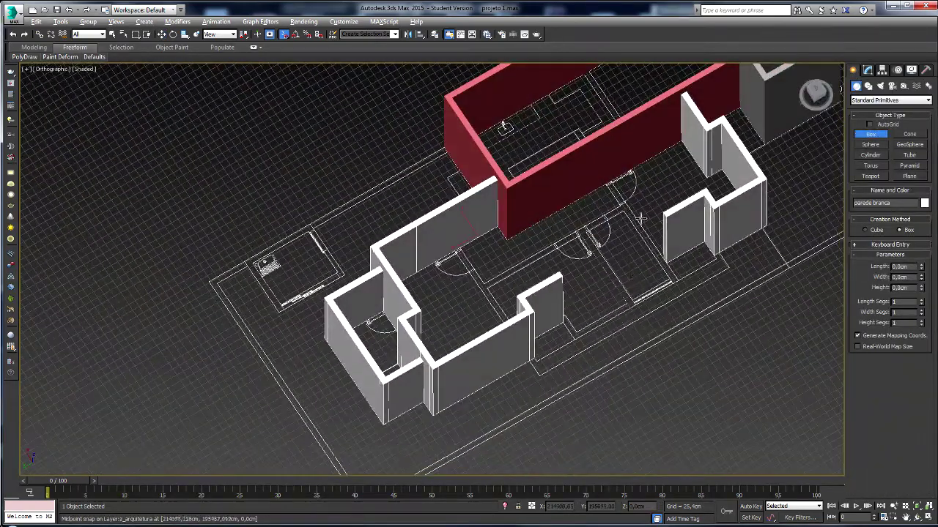
scroll(640, 192, "up", 4)
scroll(578, 197, "up", 2)
scroll(488, 161, "down", 5)
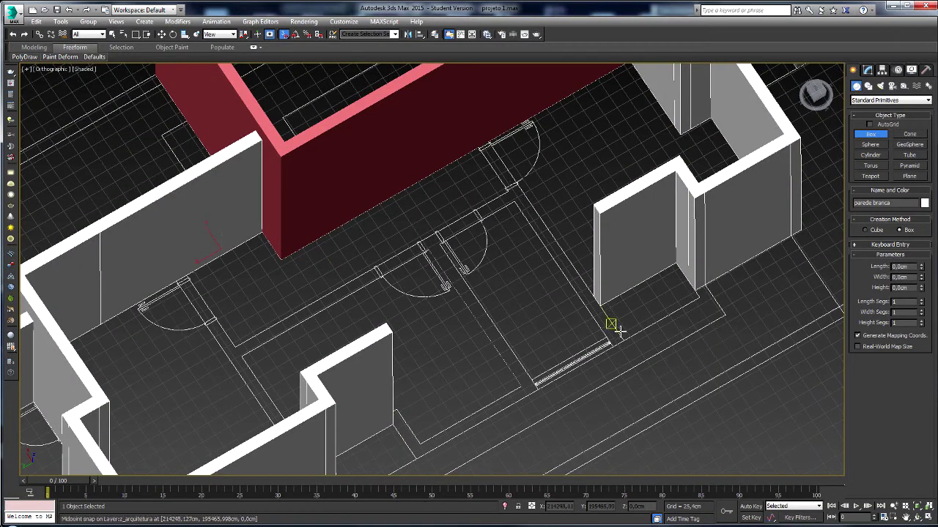
left_click_drag(606, 337, 487, 140)
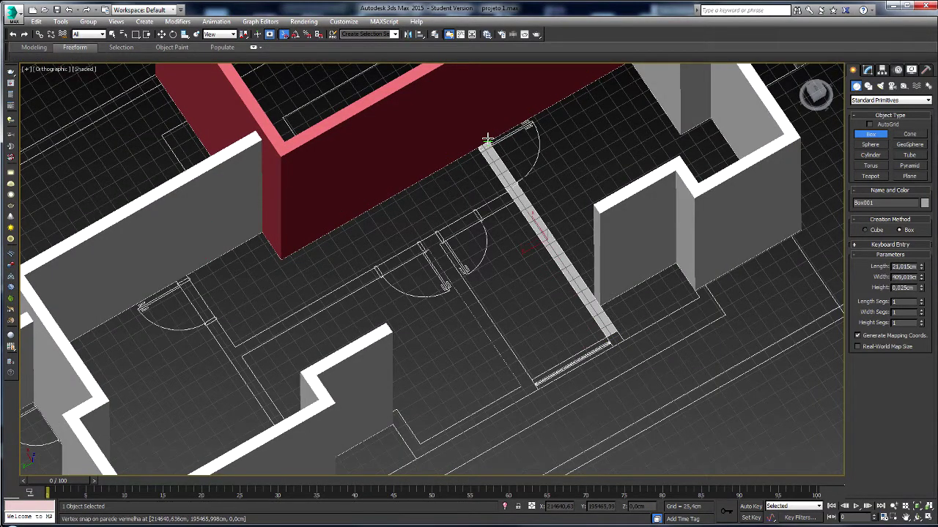
left_click(594, 206)
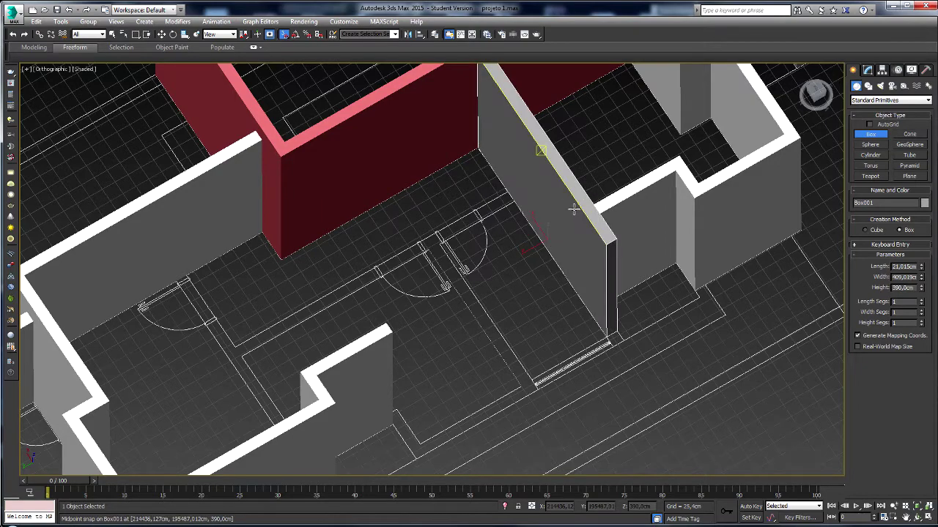
Examine in wireframe and top view how the new wall box lines up with the red wall, the doors and the plan lines.
middle_click_drag(574, 210, 491, 196, "alt")
scroll(629, 187, "up", 6)
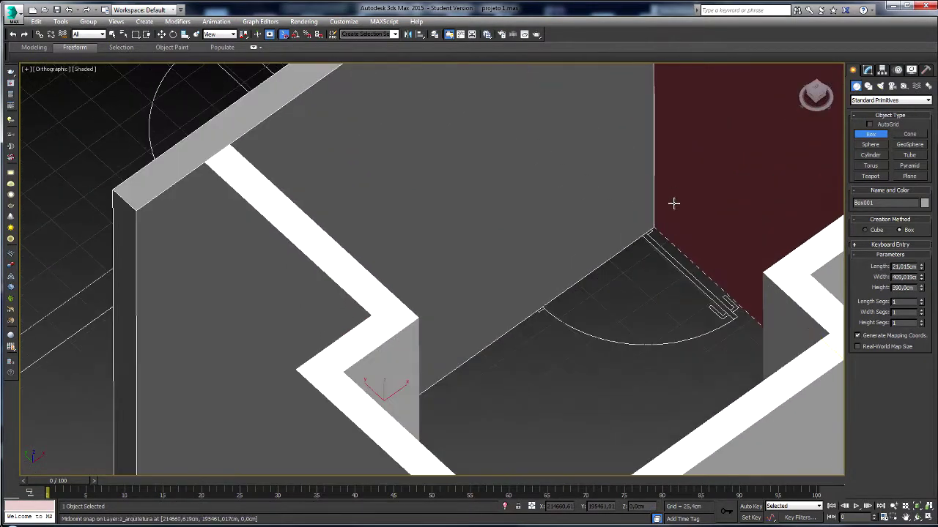
key("F3")
scroll(603, 275, "up", 2)
scroll(603, 274, "down", 4)
scroll(600, 274, "up", 3)
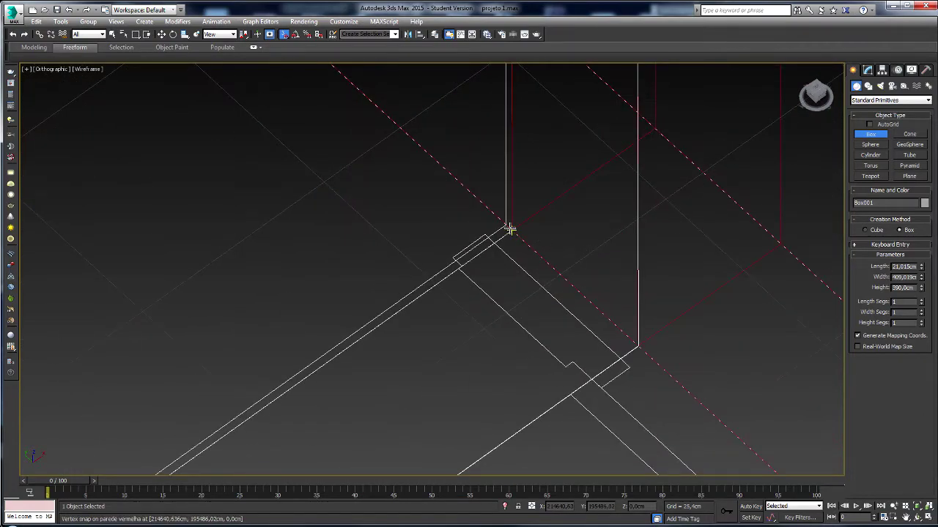
scroll(510, 228, "down", 5)
middle_click_drag(471, 274, 548, 281)
scroll(549, 280, "up", 2)
middle_click_drag(609, 218, 551, 311)
scroll(683, 189, "up", 3)
scroll(687, 194, "down", 3)
middle_click_drag(643, 260, 700, 161)
scroll(700, 161, "down", 5)
middle_click_drag(590, 237, 675, 453, "alt")
scroll(638, 355, "up", 4)
scroll(637, 354, "down", 4)
scroll(616, 295, "up", 4)
scroll(652, 339, "up", 4)
middle_click_drag(653, 339, 609, 176)
scroll(619, 321, "up", 4)
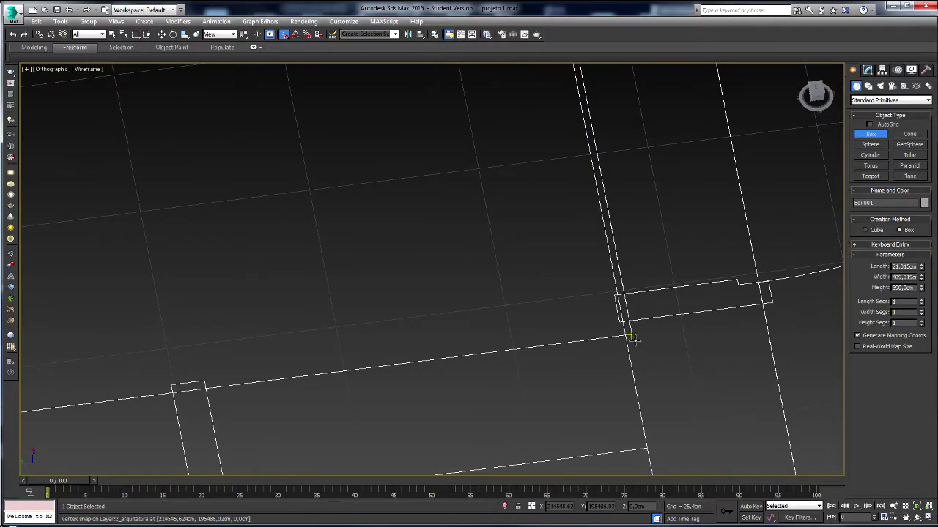
middle_click_drag(632, 339, 615, 270)
scroll(616, 270, "up", 2)
scroll(614, 269, "down", 10)
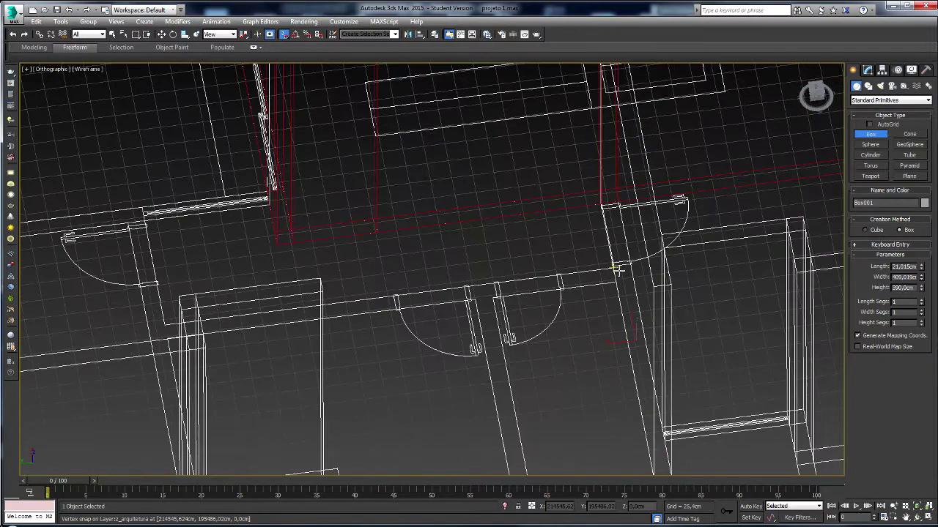
key("t")
key("z")
scroll(542, 260, "down", 4)
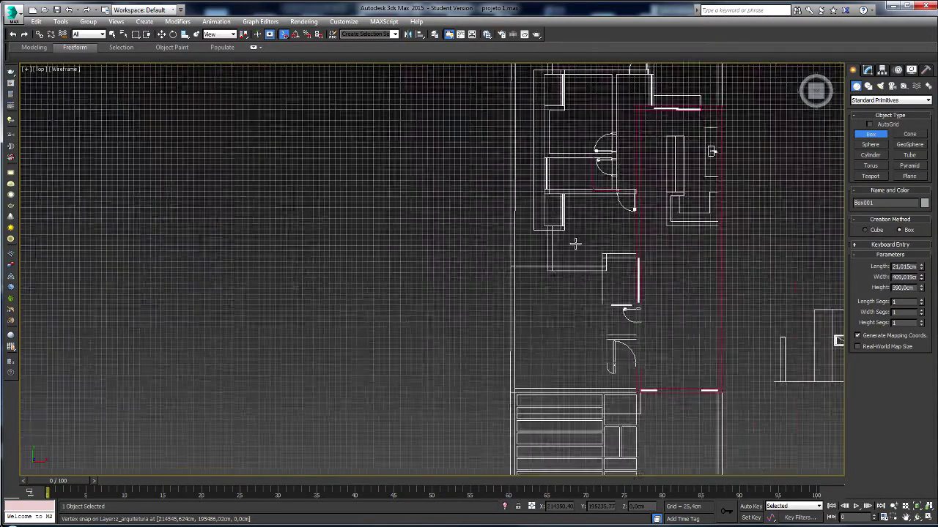
scroll(553, 190, "up", 4)
middle_click_drag(548, 181, 548, 261)
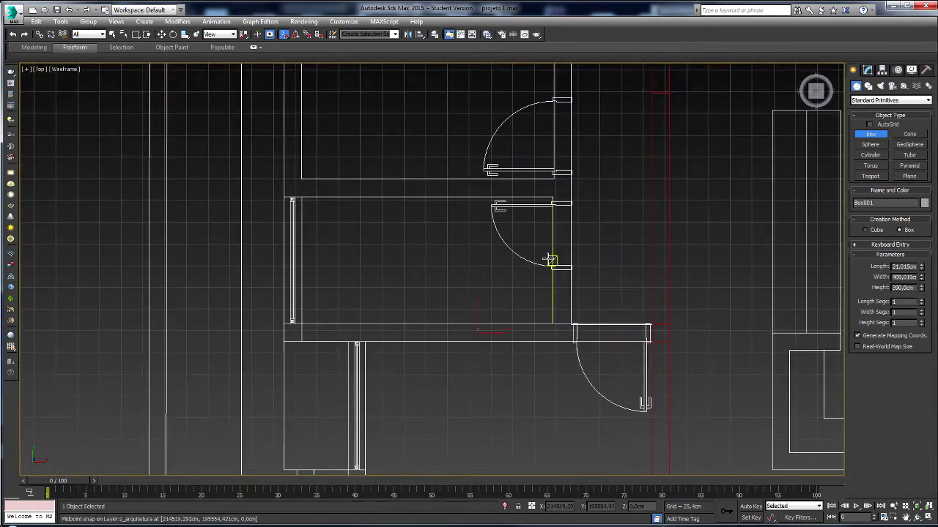
middle_click_drag(562, 202, 562, 258)
scroll(562, 257, "down", 6)
scroll(625, 324, "up", 5)
scroll(623, 322, "down", 6)
scroll(628, 345, "up", 4)
scroll(635, 364, "up", 6)
middle_click_drag(797, 274, 654, 273)
scroll(654, 269, "down", 9)
scroll(553, 292, "down", 3)
middle_click_drag(562, 296, 676, 233, "alt")
scroll(602, 300, "up", 3)
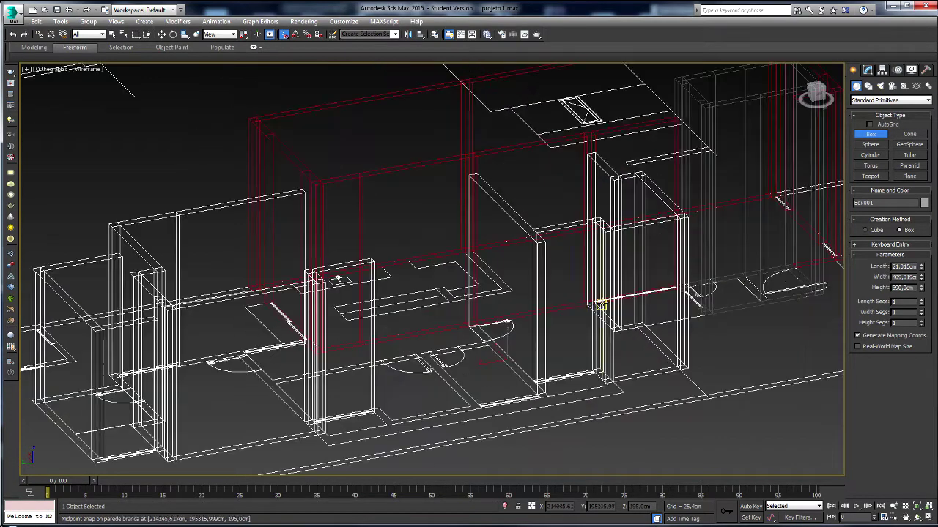
key("F3")
middle_click_drag(575, 286, 642, 222)
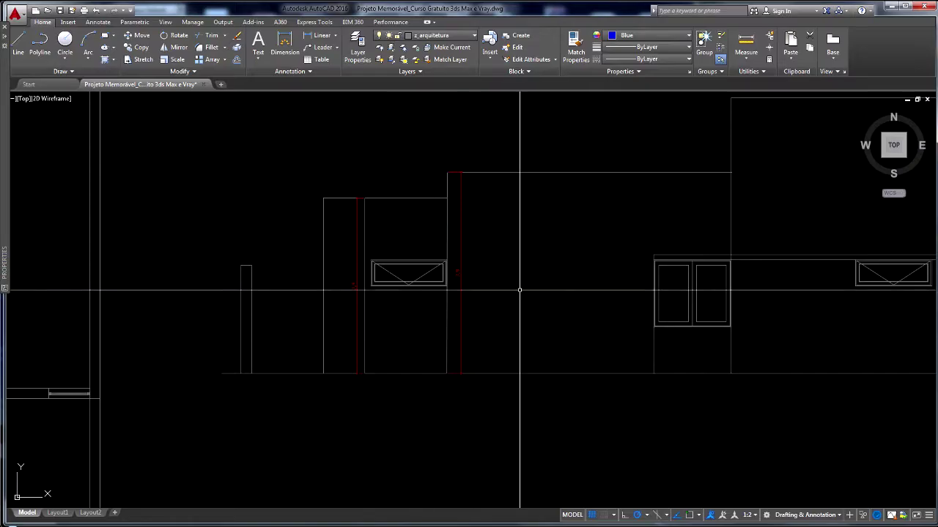
In AutoCAD, add a linear dimension for the height of the tallest block in the elevation, from ground line to top corner.
middle_click_drag(743, 215, 685, 262)
left_click(316, 36)
right_click(696, 406, "shift")
key("e")
left_click(665, 419)
right_click(672, 121, "shift")
key("e")
left_click(665, 144)
left_click(646, 176)
scroll(654, 269, "up", 2)
middle_click_drag(654, 269, 640, 292)
Switch back to 3ds Max, set the new wall box's height to 535 cm and convert it to an Editable Poly.
key("alt+Tab")
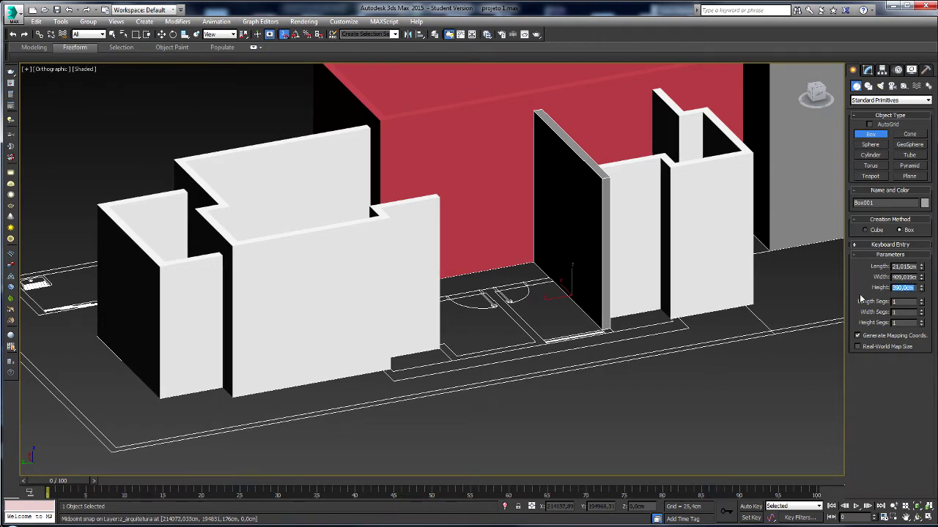
type("335")
key("Return")
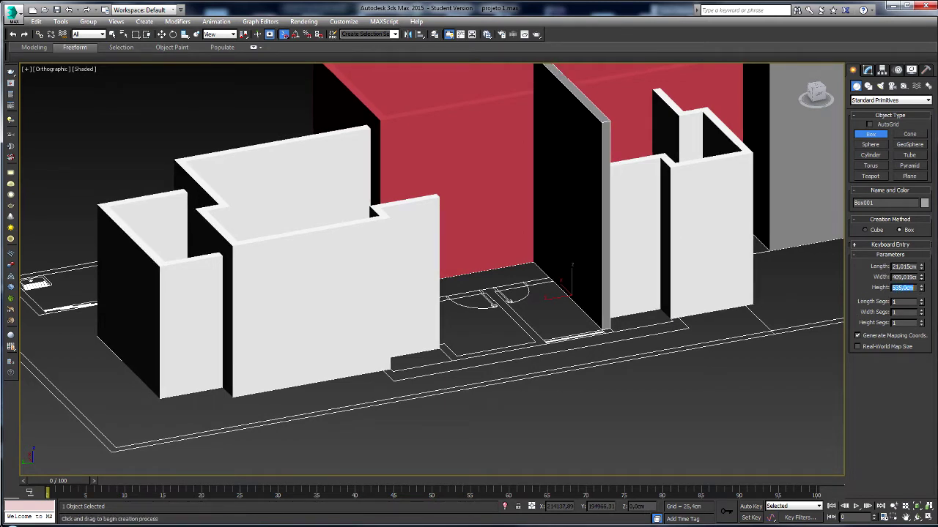
right_click(587, 181)
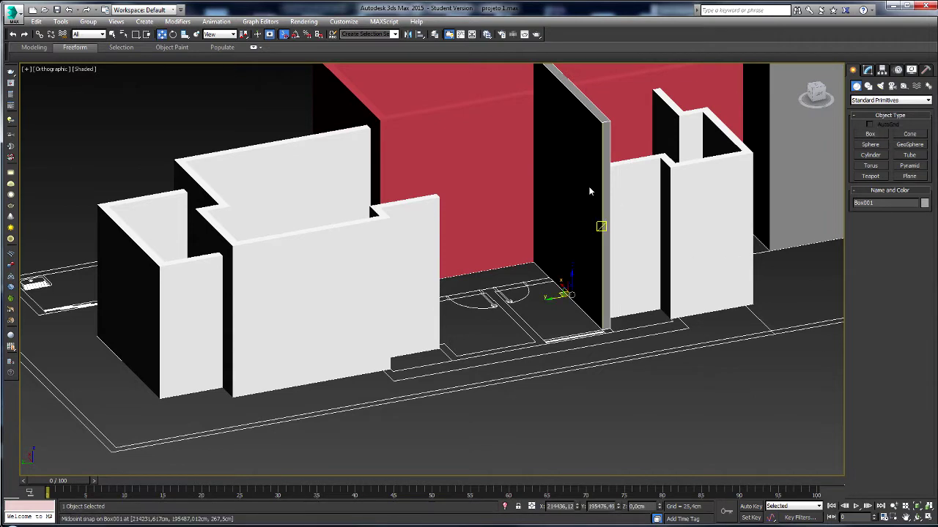
right_click(589, 186)
mouse_move(630, 285)
left_click(733, 293)
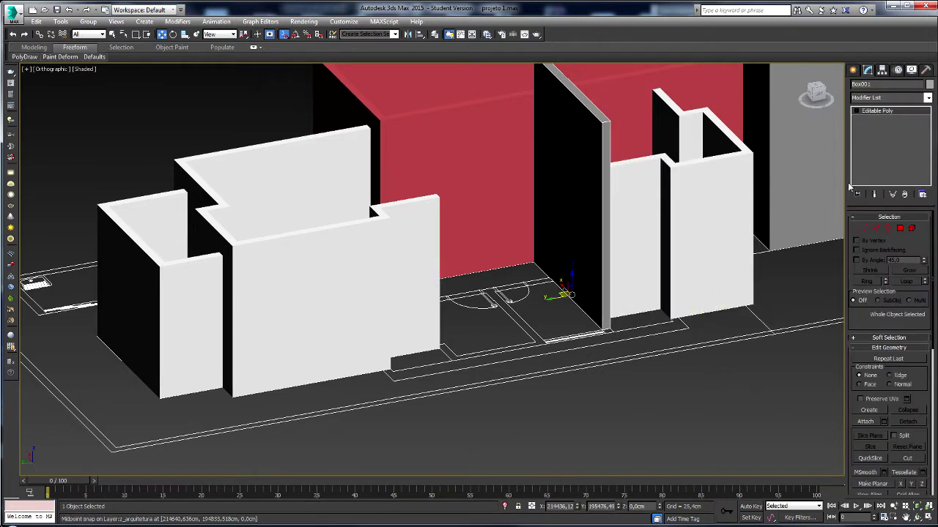
Extrude the box's front end polygon to the outer face of the front wall, forming the block's first corner.
left_click(900, 228)
left_click(606, 190)
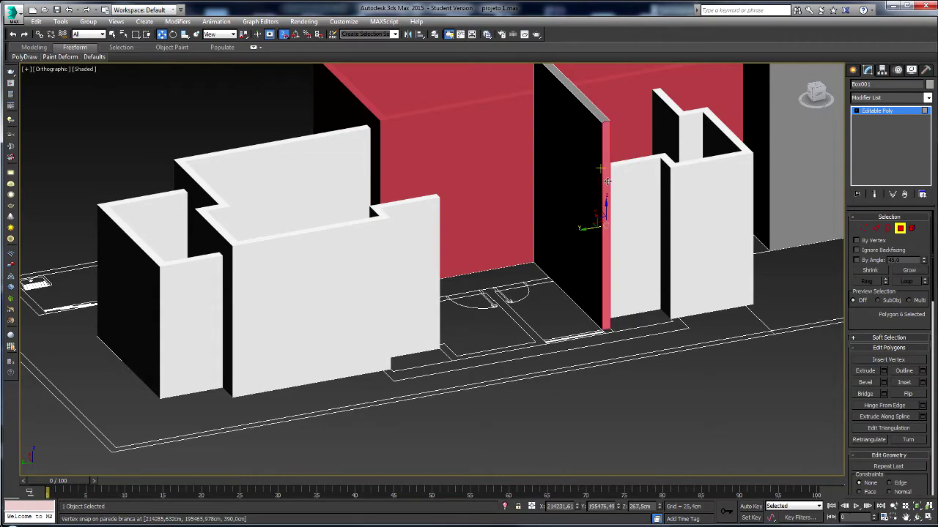
middle_click_drag(606, 191, 540, 209, "alt")
key("shift+e")
scroll(607, 213, "up", 3)
left_click_drag(609, 213, 594, 393)
key("w")
Extrude the corner's side polygon facing the window and extend it along the front wall, snapping it to the plan lines.
middle_click_drag(594, 392, 688, 359, "alt")
left_click(585, 349)
key("shift+e")
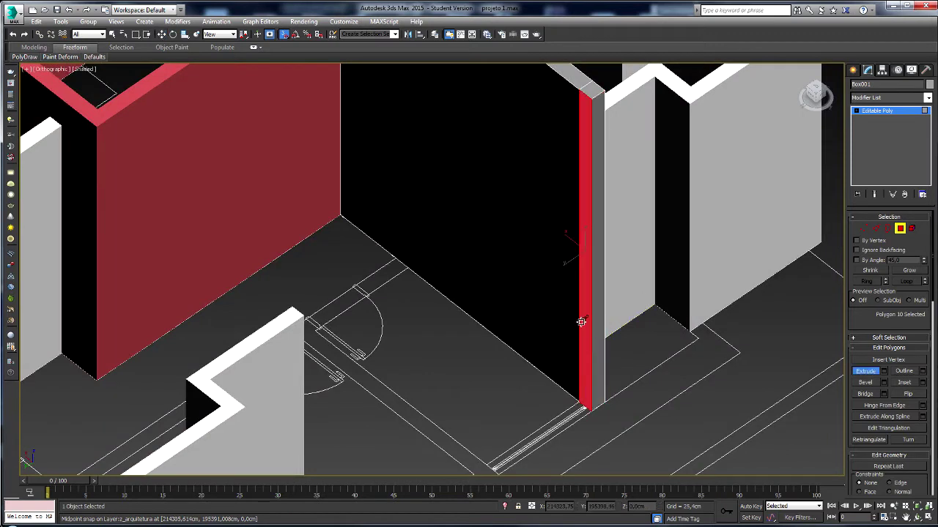
left_click_drag(586, 322, 550, 283)
key("w")
left_click_drag(533, 288, 486, 454)
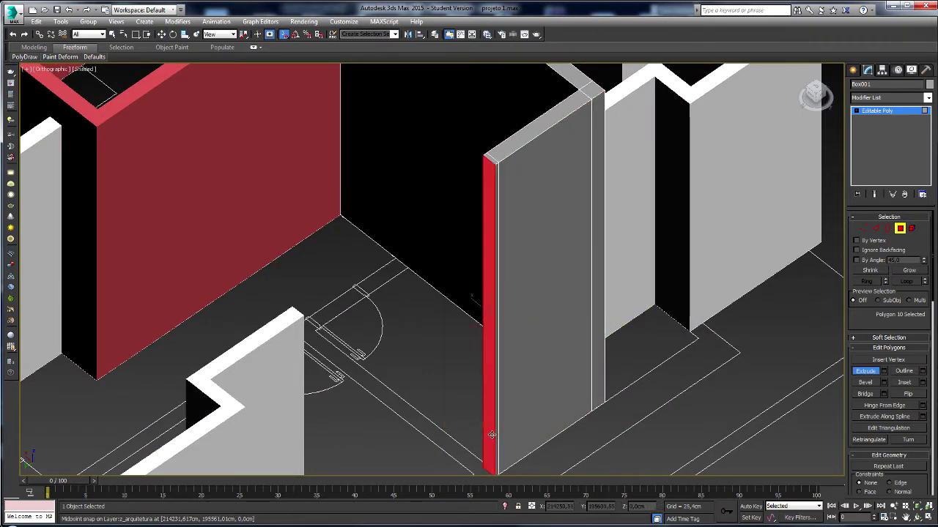
middle_click_drag(473, 323, 525, 121)
left_click_drag(526, 122, 536, 235)
Extrude the front wall's end polygon further along the plan to the far corner, adding a wall-thickness segment there.
key("shift+e")
key("w")
left_click_drag(518, 131, 415, 323)
key("shift+e")
key("w")
left_click_drag(394, 217, 405, 373)
Extrude the far corner's inward side polygon and extend it across the plan to the red wall.
middle_click_drag(406, 370, 330, 288, "alt")
left_click(395, 281)
key("shift+e")
key("w")
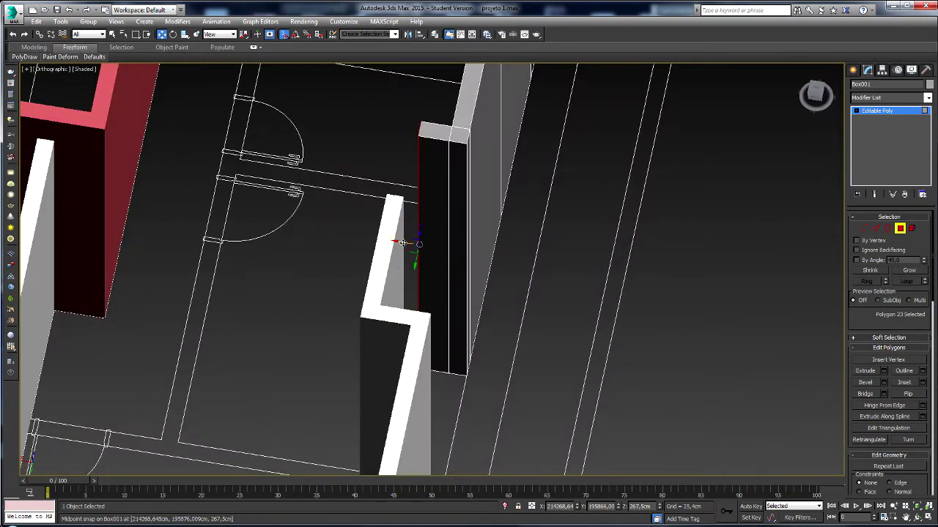
left_click_drag(402, 242, 106, 316)
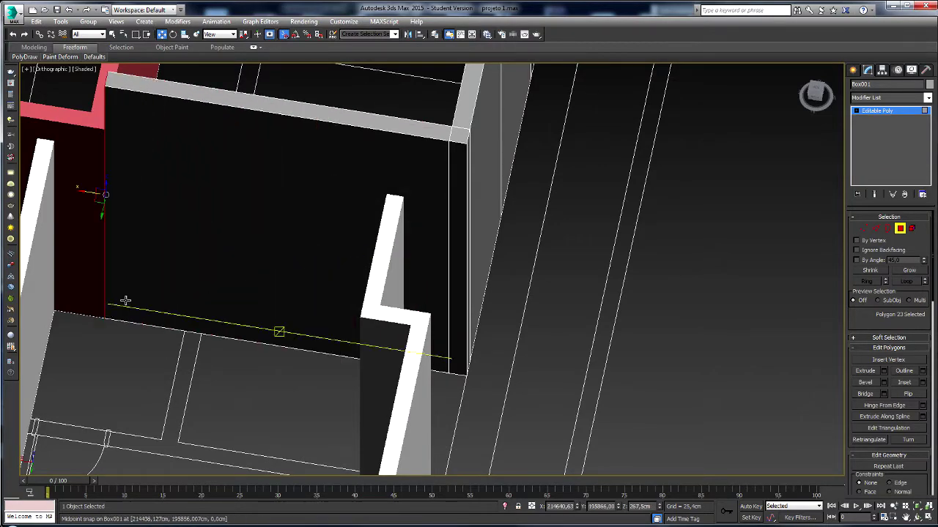
scroll(121, 304, "down", 5)
scroll(184, 264, "up", 2)
middle_click_drag(184, 264, 477, 292, "alt")
middle_click_drag(398, 293, 667, 284)
scroll(448, 283, "up", 2)
Select the four vertical end edges of the two tall walls that meet the red block.
left_click(878, 230)
scroll(669, 281, "up", 2)
scroll(670, 274, "up", 2)
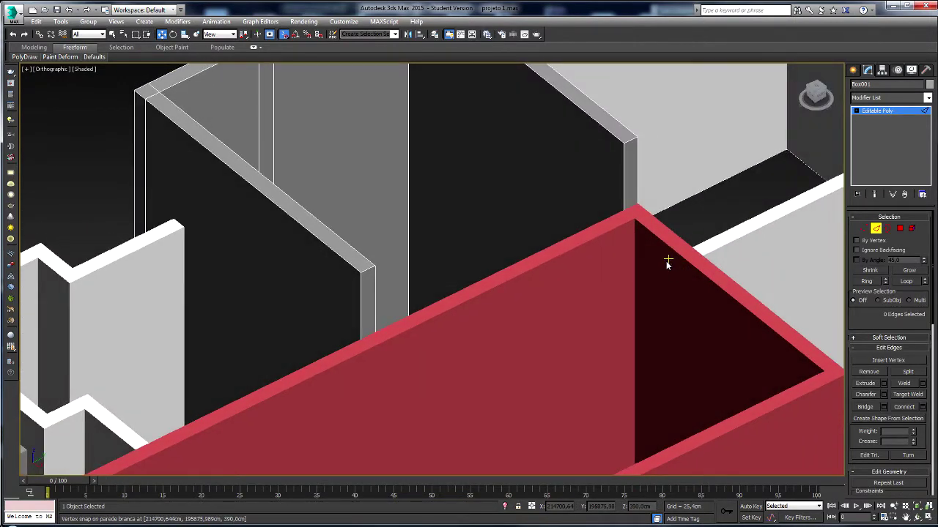
key("F3")
left_click(635, 192)
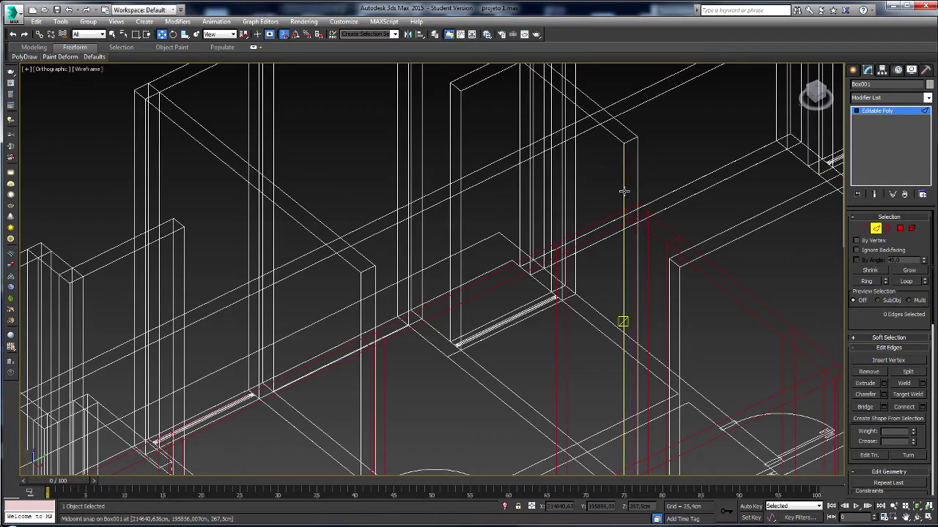
left_click(637, 184, "ctrl")
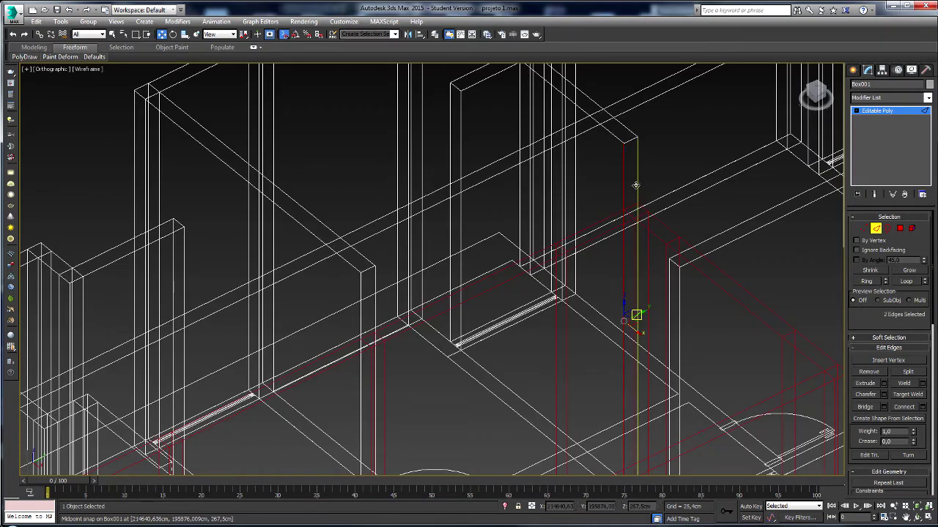
left_click(361, 287, "ctrl")
left_click(373, 283, "ctrl")
key("F3")
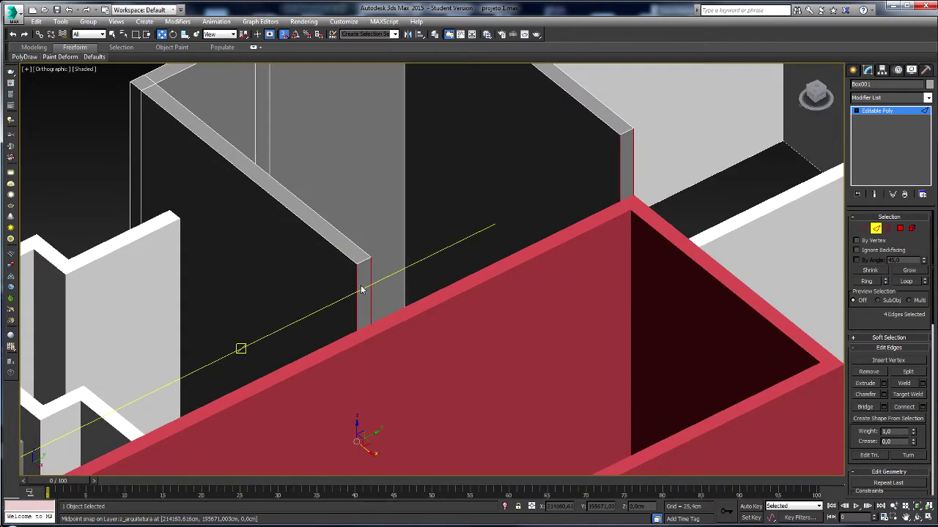
middle_click_drag(361, 290, 400, 286, "alt")
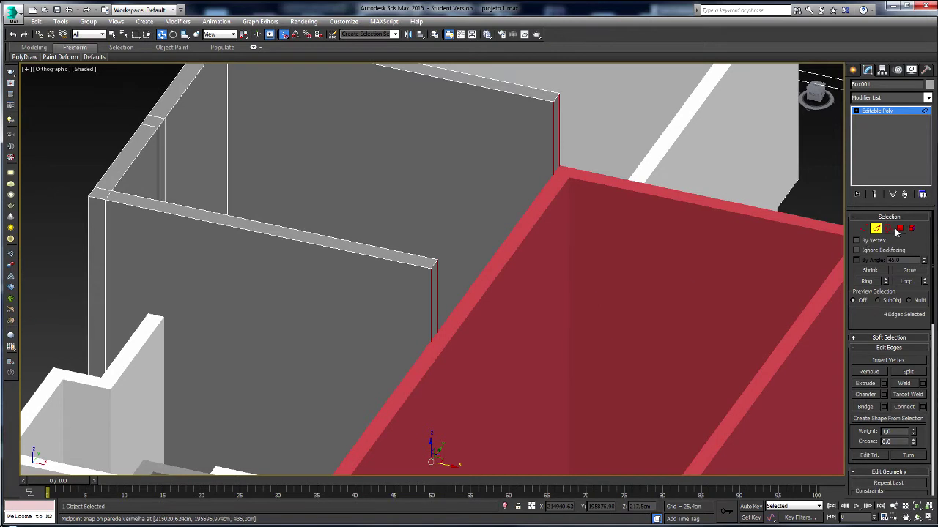
Try to extrude the nearer tall wall's full-height end polygon across the red wall.
key("4")
middle_click_drag(436, 302, 430, 308, "alt")
key("shift+e")
left_click_drag(435, 306, 447, 285)
scroll(446, 285, "down", 2)
middle_click_drag(447, 286, 423, 213)
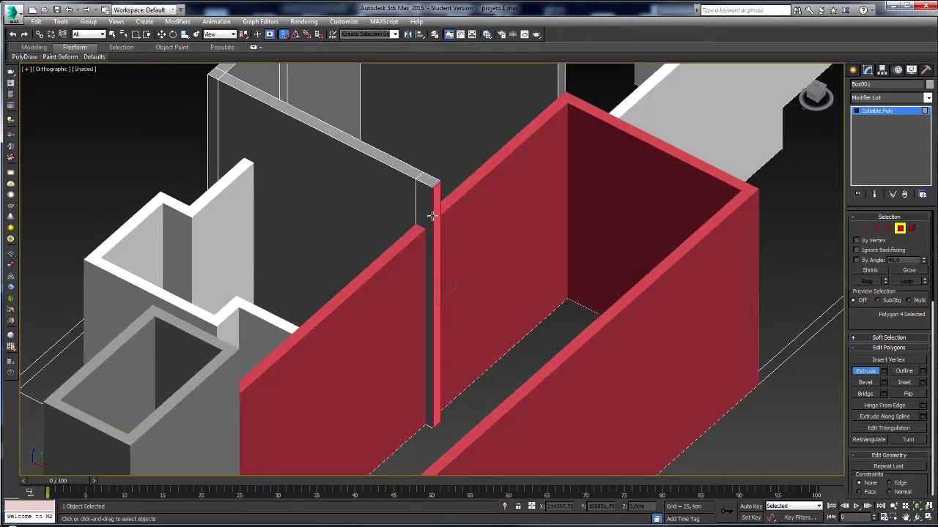
key("ctrl+z")
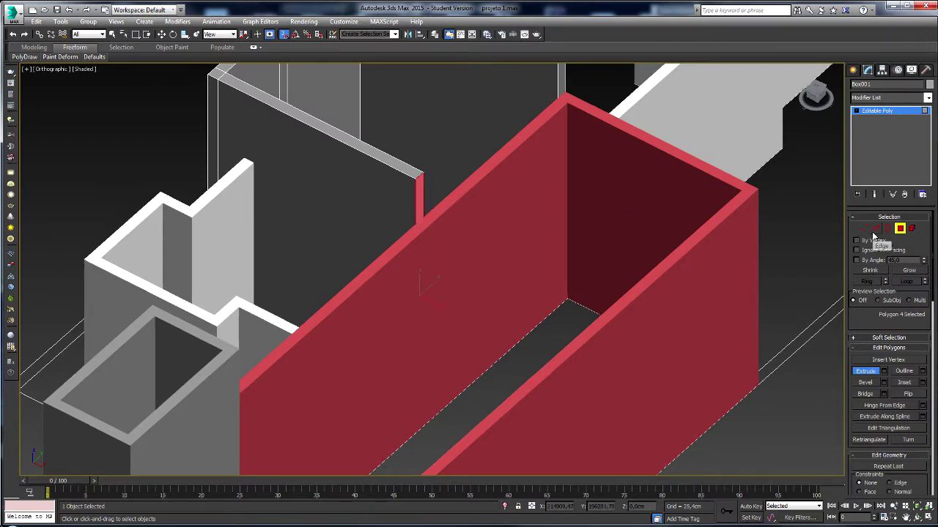
Connect the four selected vertical end edges with one horizontal edge across each tall wall's end.
left_click(876, 229)
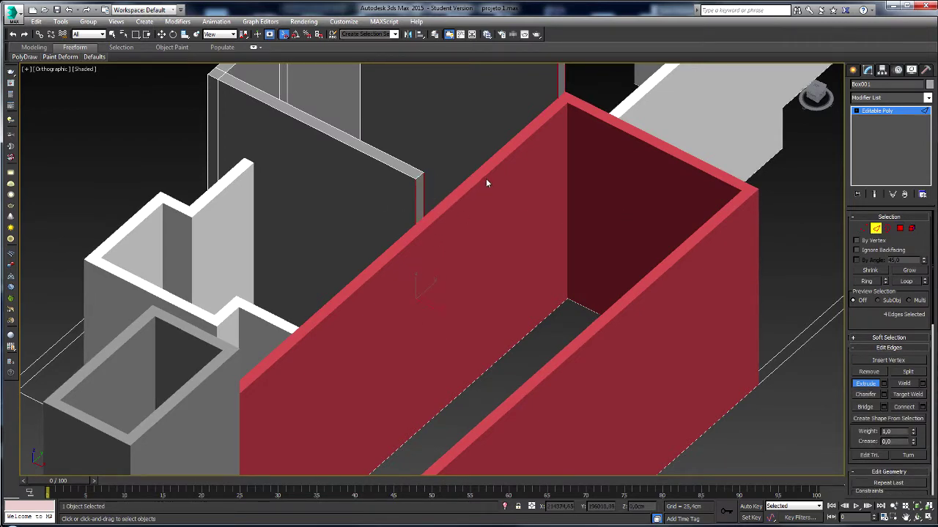
middle_click_drag(486, 183, 454, 308)
scroll(450, 291, "up", 5)
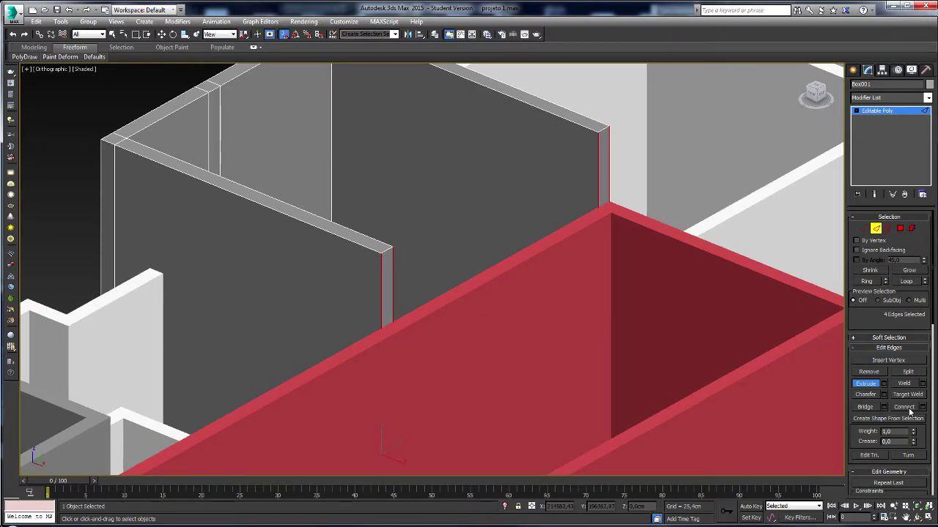
key("F3")
mouse_move(533, 354)
middle_mouse_down()
mouse_move(532, 295)
mouse_move(666, 245)
mouse_move(653, 245)
mouse_move(649, 228)
middle_mouse_up()
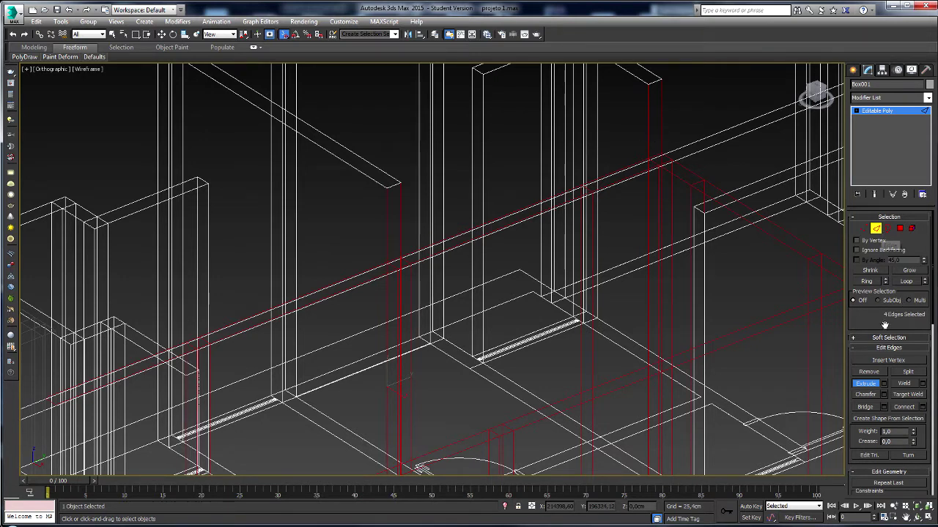
left_click(904, 408)
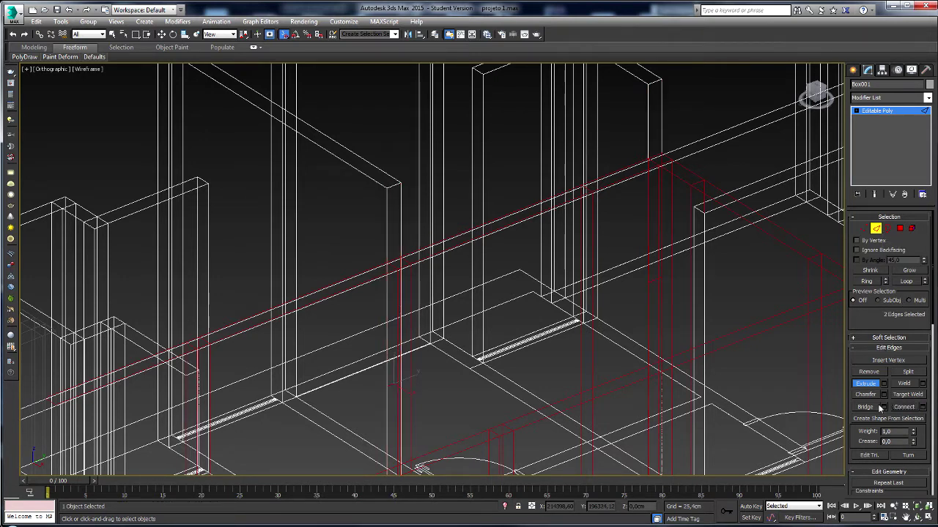
Reselect the two new horizontal edges on both wall ends and return to the shaded display.
left_click(649, 291)
left_click(113, 34)
left_click(394, 383, "ctrl")
middle_click_drag(509, 422, 504, 378)
scroll(499, 390, "down", 8)
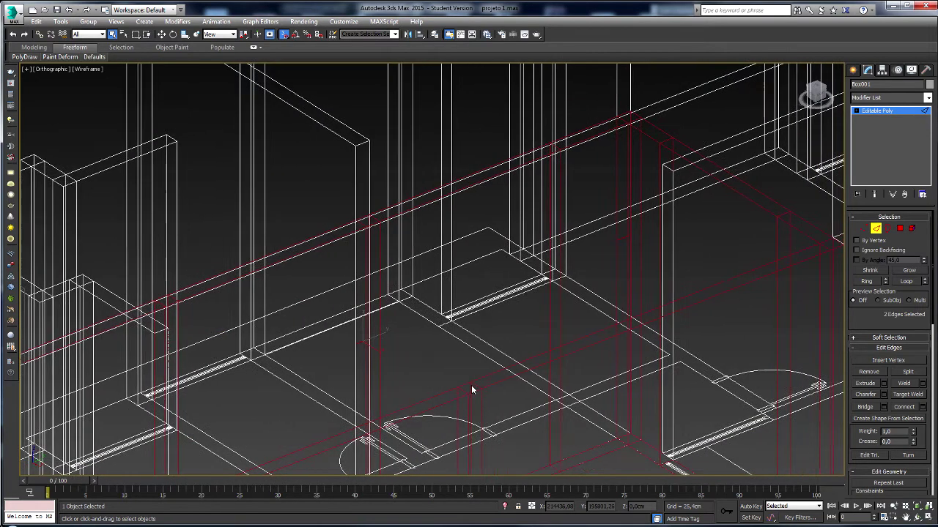
scroll(459, 350, "up", 1)
key("F3")
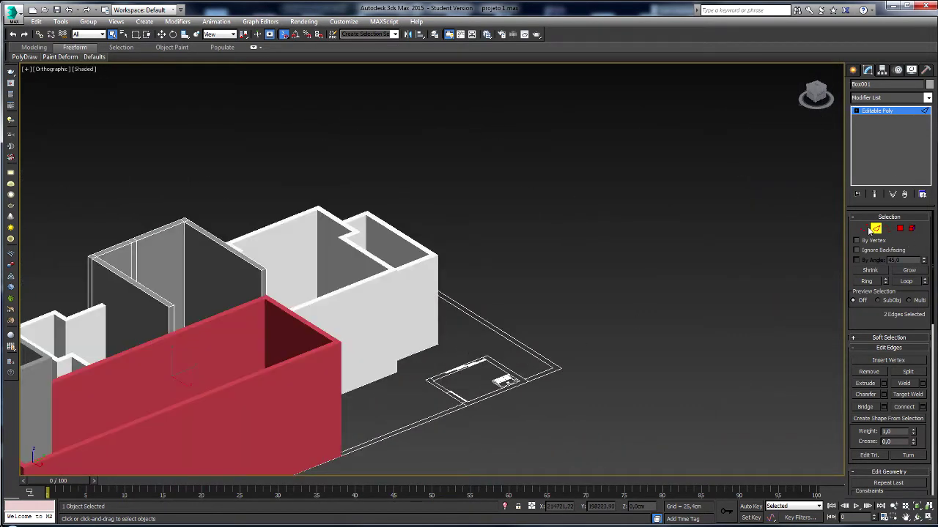
Draw a practice box about 176 by 362 cm in the empty area beside the house and convert it to Editable Poly.
left_click(853, 69)
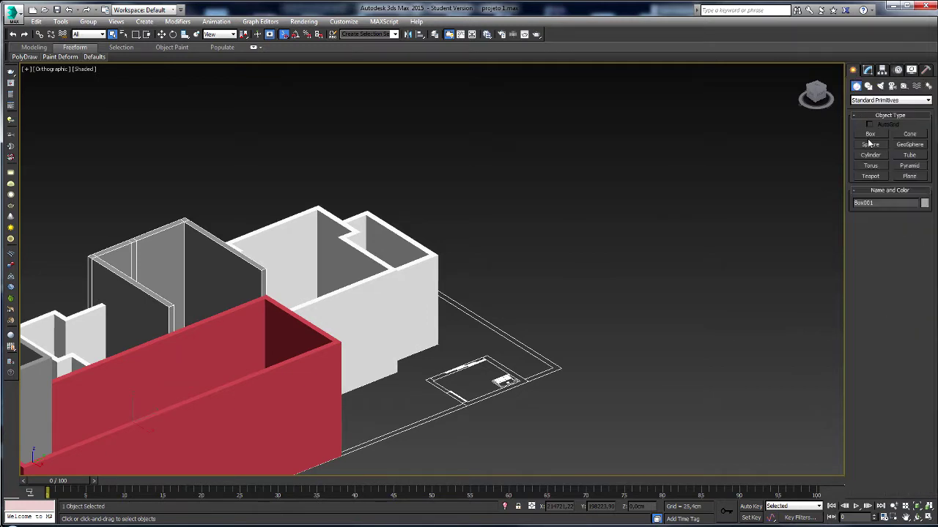
left_click(869, 139)
left_click_drag(666, 261, 655, 288)
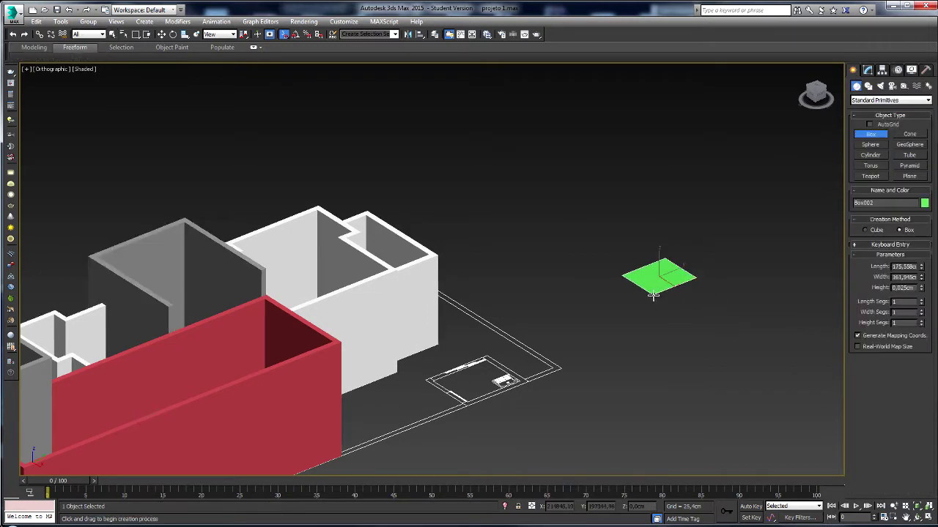
left_click(654, 214)
right_click(654, 213)
scroll(654, 214, "up", 4)
right_click(690, 248)
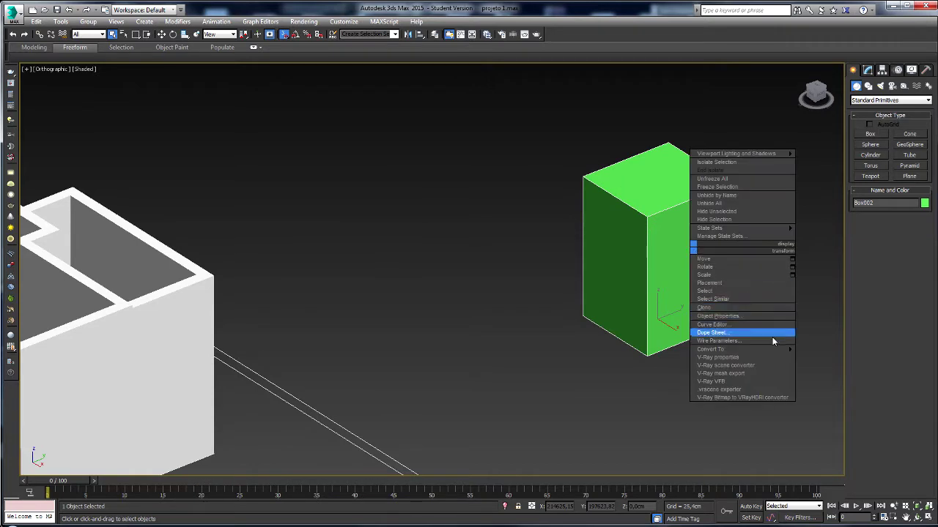
left_click(806, 358)
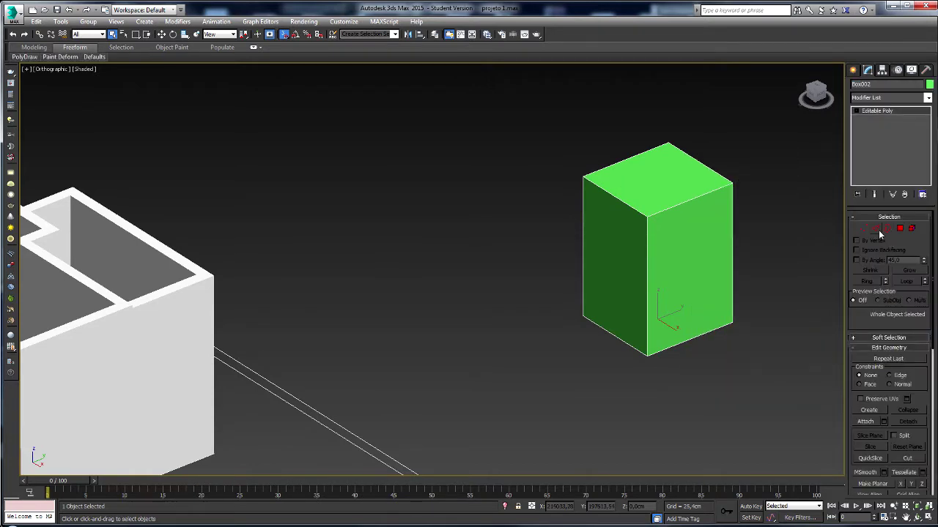
Select two vertical edges of one side face of the practice box and try Connect in shaded and wireframe display, undoing each attempt.
left_click(878, 229)
left_click(726, 222)
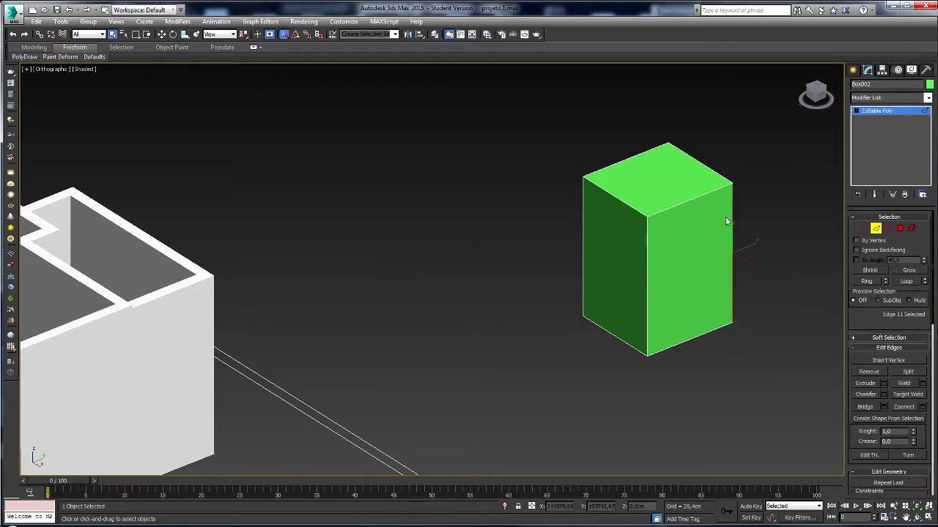
left_click(648, 242, "ctrl")
middle_click_drag(687, 248, 624, 288)
scroll(624, 288, "up", 2)
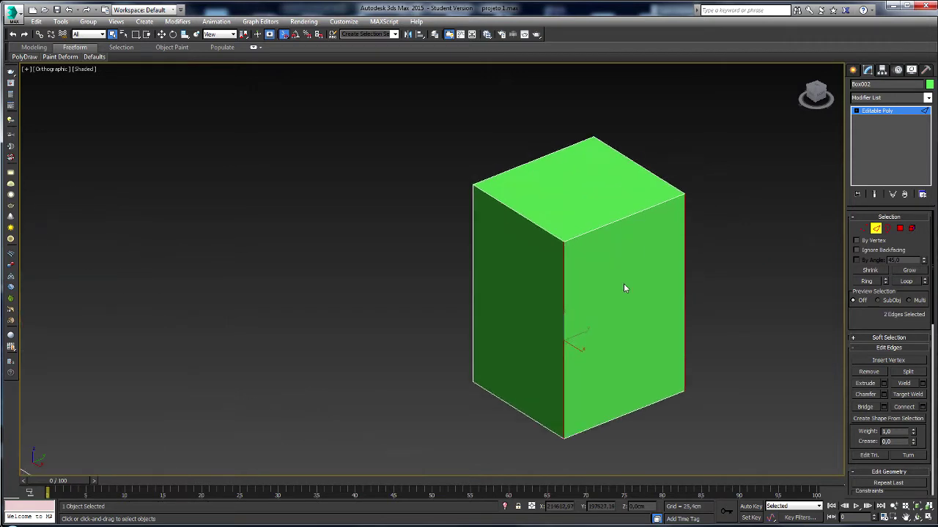
left_click(914, 411)
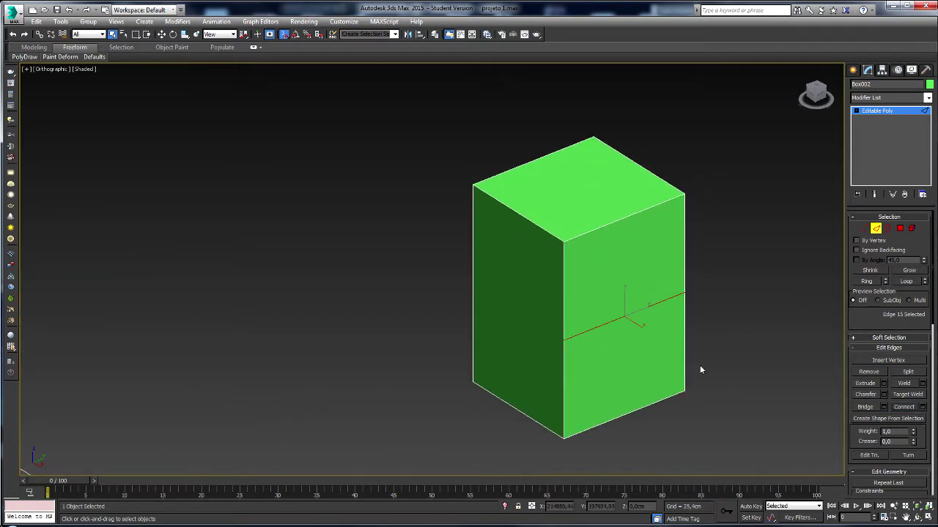
key("ctrl+z")
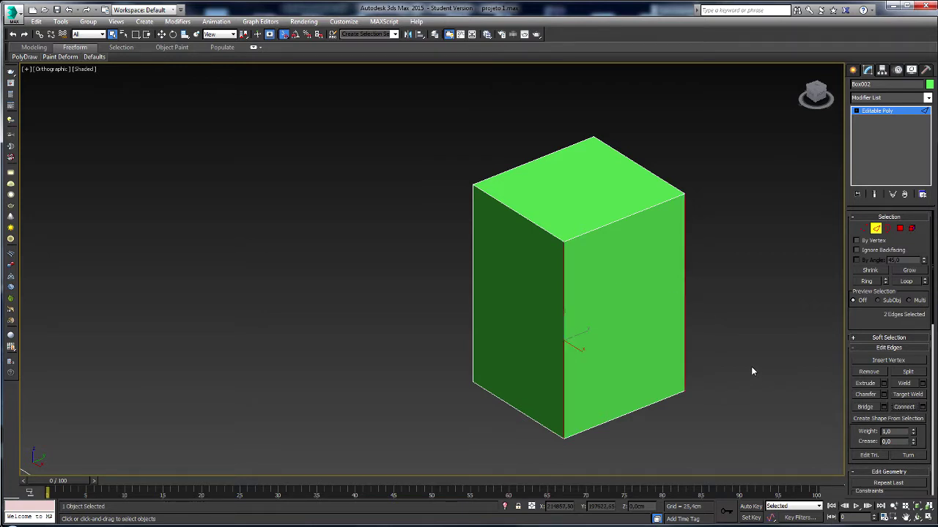
key("F3")
left_click(902, 408)
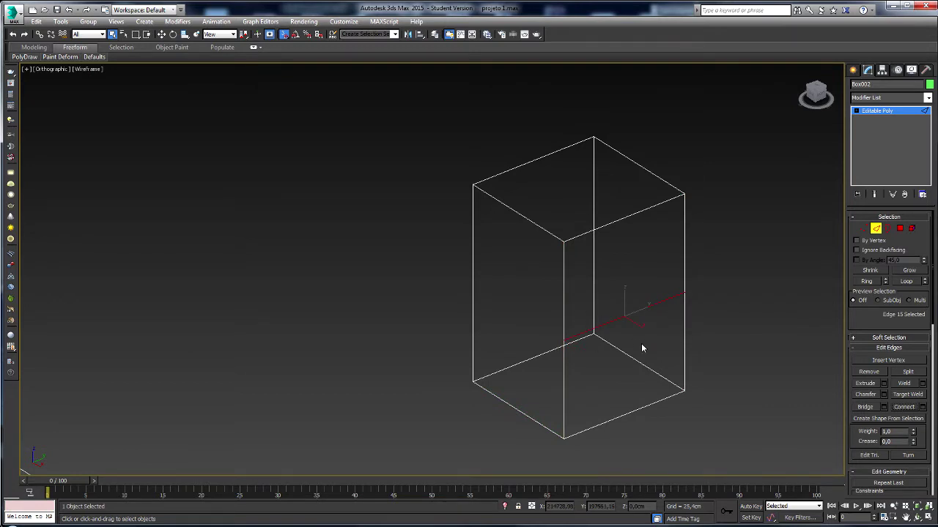
key("ctrl+z")
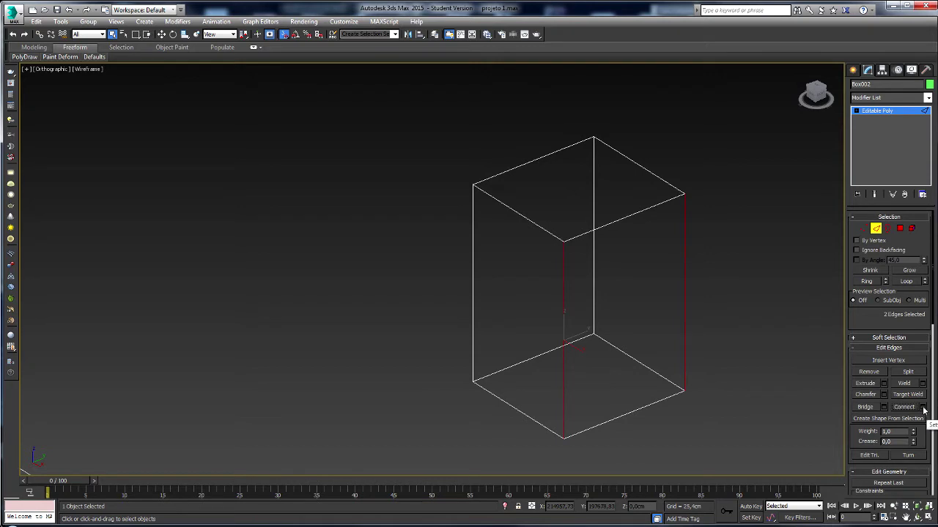
Preview the Connect settings on the box edges with 11 segments, a pinch of -12 and a raised slide, and cancel them.
left_click(923, 408)
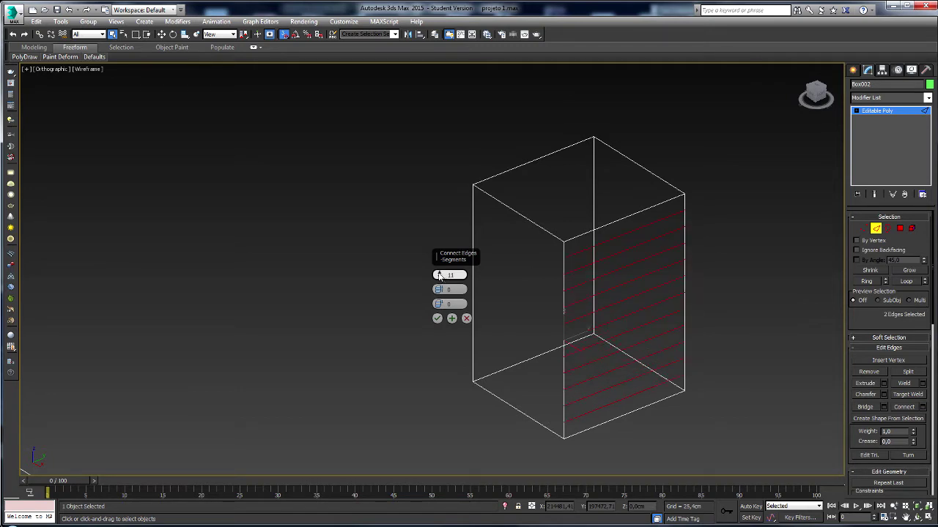
left_click_drag(447, 263, 427, 117)
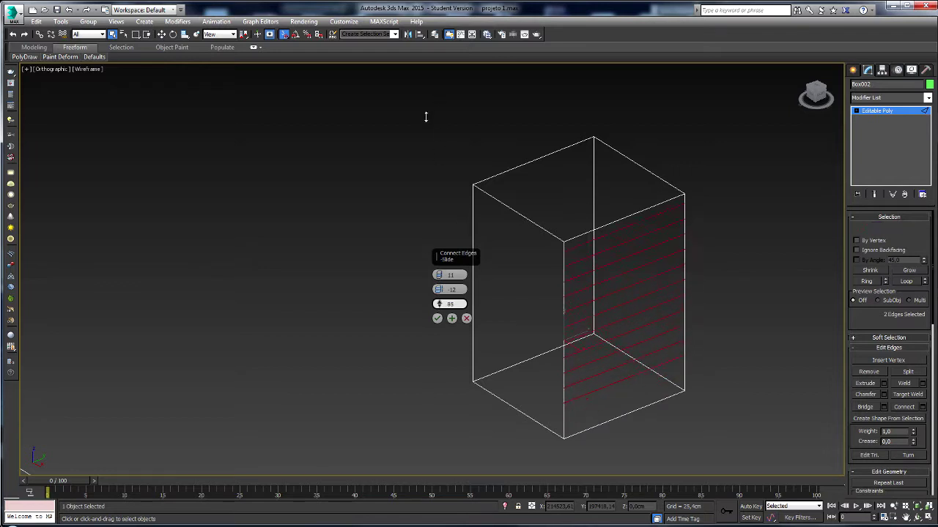
left_click(466, 319)
left_click(878, 228)
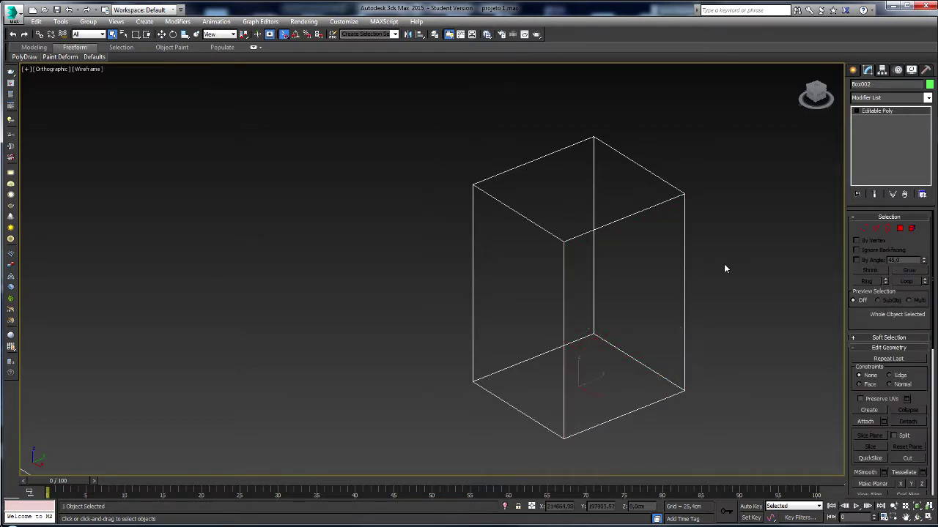
Delete the practice box and select the tall grey wall object in shaded display.
middle_click_drag(688, 272, 645, 281)
scroll(645, 281, "down", 3)
key("Delete")
key("F3")
scroll(433, 286, "up", 5)
left_click(336, 279)
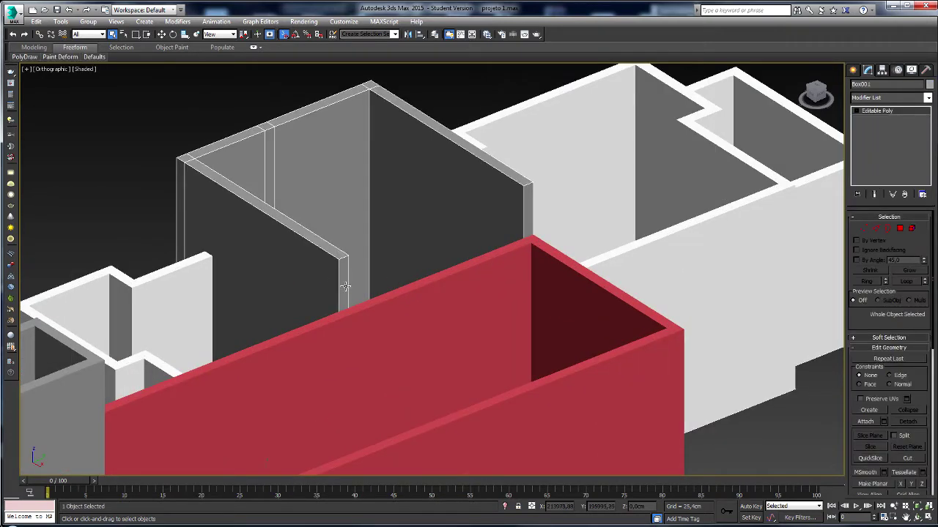
Deselect the walls and turn on edged faces in the shaded view around the red block.
scroll(362, 293, "down", 2)
left_click(535, 123)
key("F4")
middle_click_drag(489, 306, 542, 273, "alt")
scroll(526, 268, "up", 5)
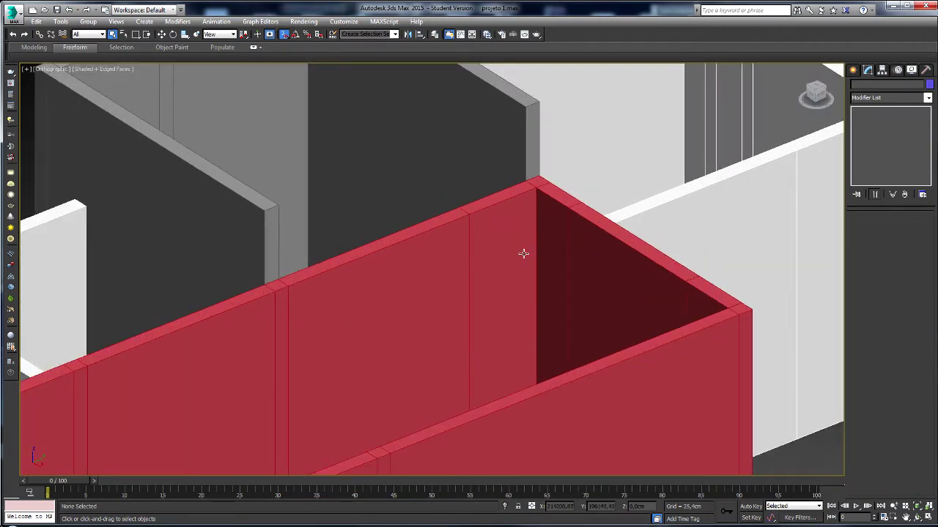
scroll(308, 311, "down", 5)
scroll(310, 316, "up", 2)
key("F4")
key("F4")
scroll(317, 315, "up", 3)
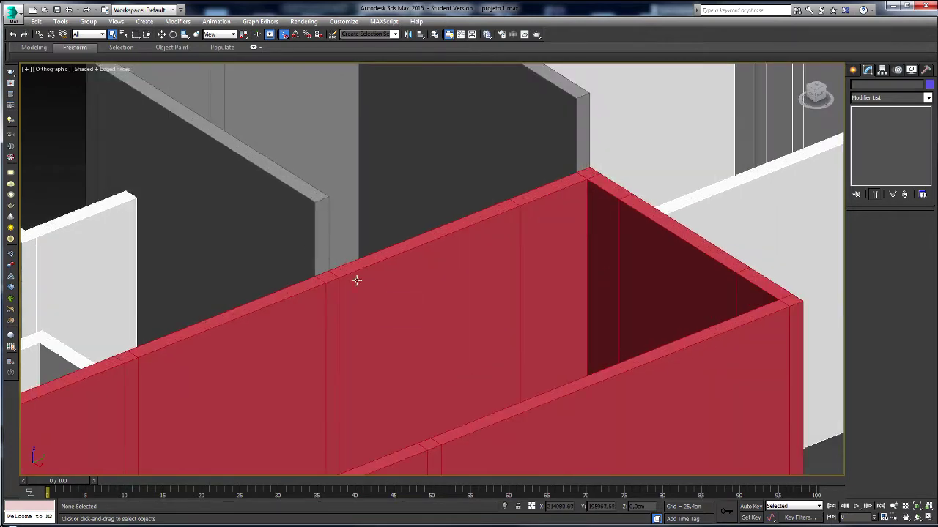
Raise the two horizontal end edges of the tall grey walls vertically, snapping them to the red wall's top.
left_click(307, 235)
middle_click_drag(306, 235, 342, 294)
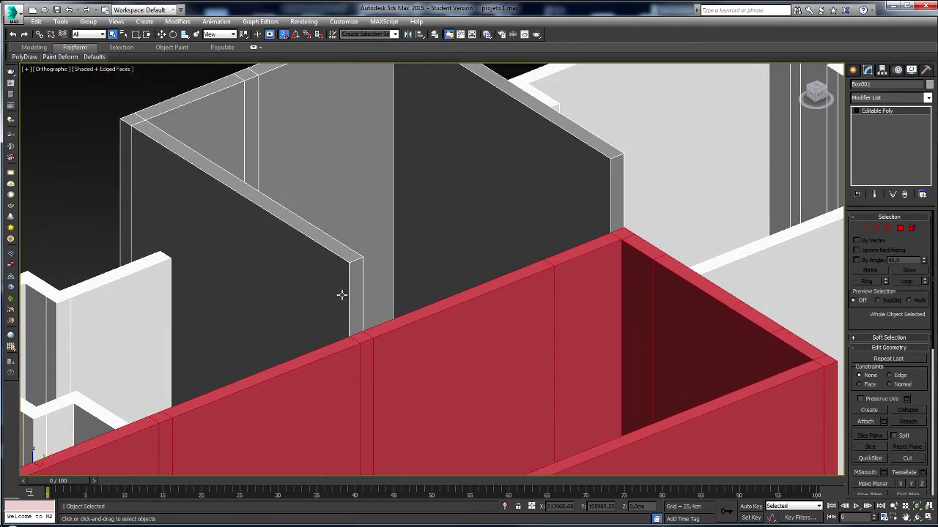
key("F3")
middle_click_drag(503, 405, 466, 340)
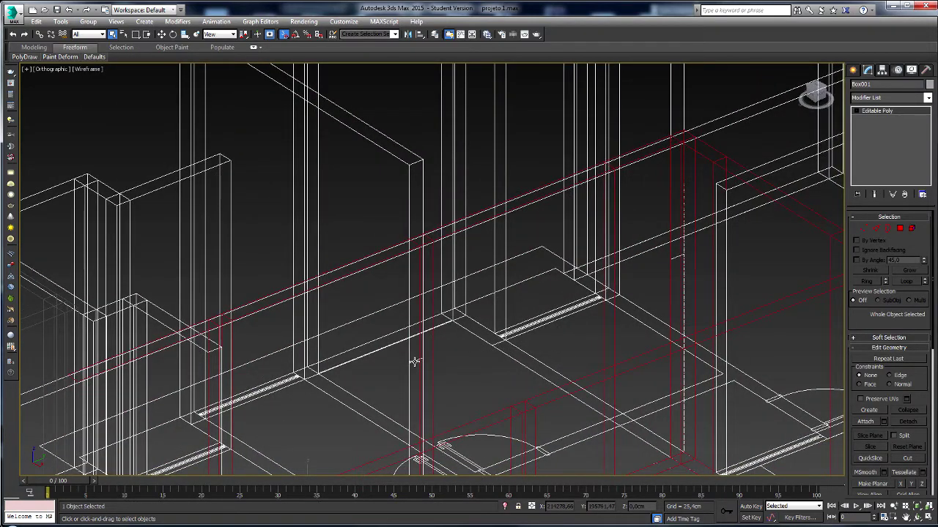
left_click(878, 228)
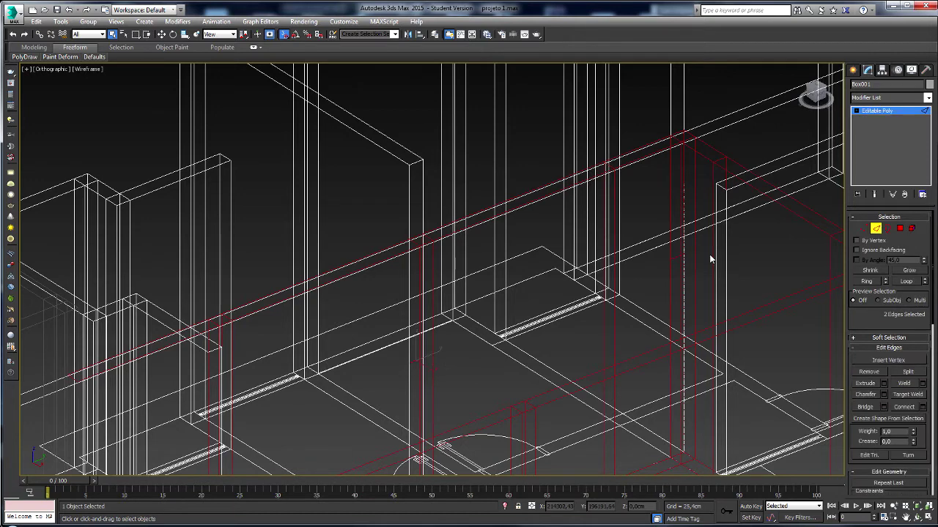
key("w")
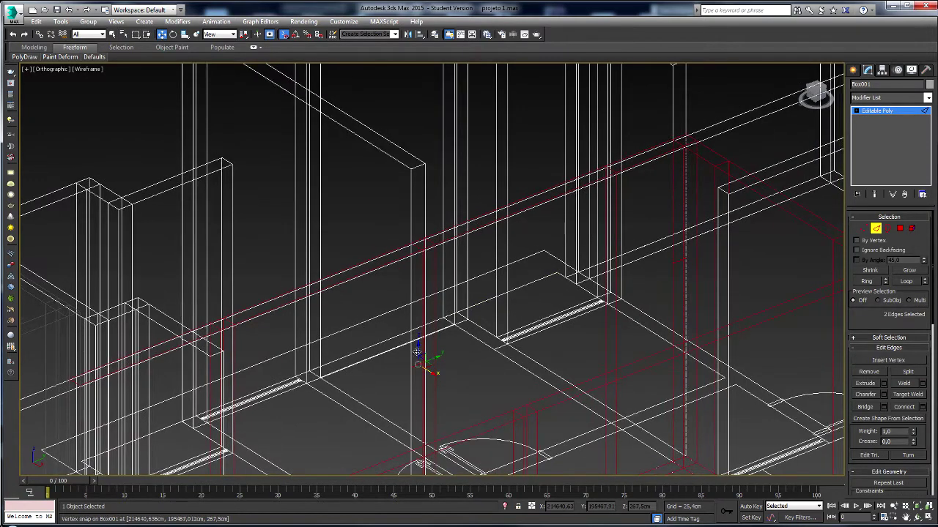
left_click_drag(420, 344, 425, 239)
scroll(532, 298, "up", 3)
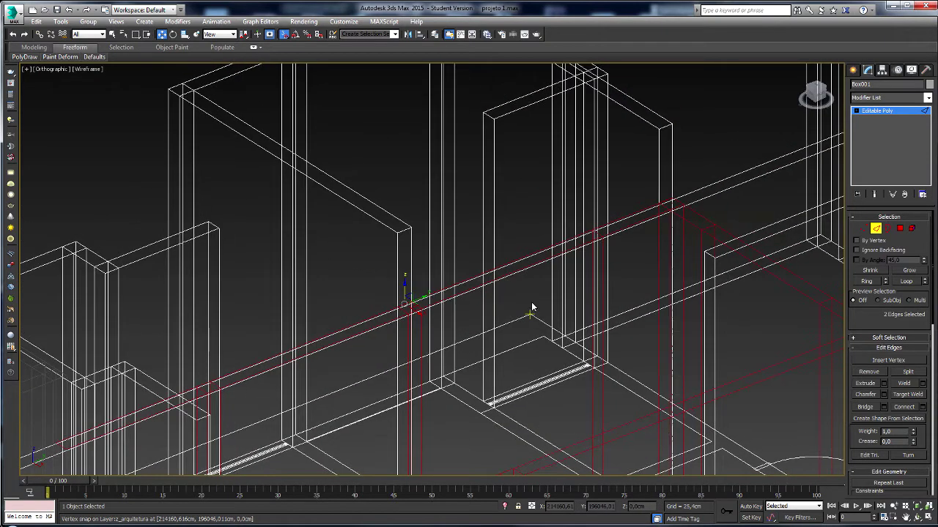
Extrude the nearer tall wall's upper end polygon over the red wall and snap it to one wall thickness.
key("F3")
left_click(899, 227)
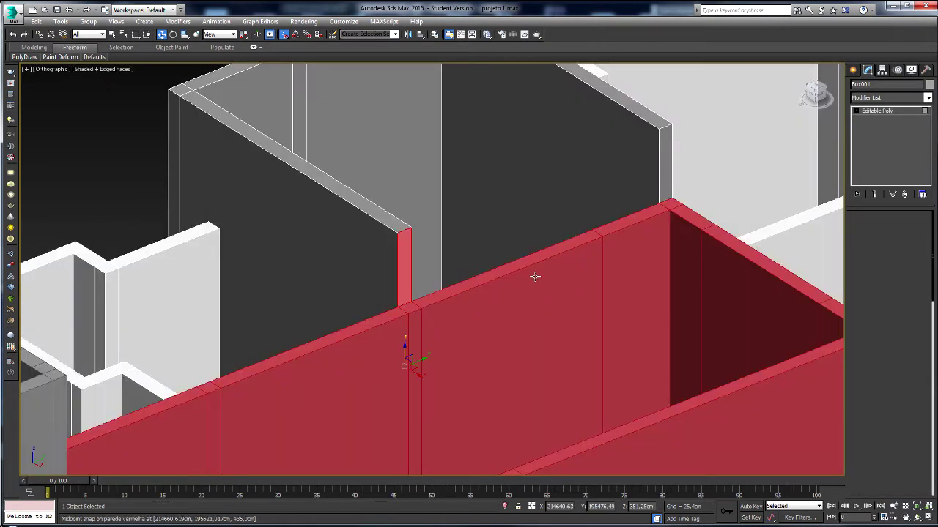
left_click(404, 262)
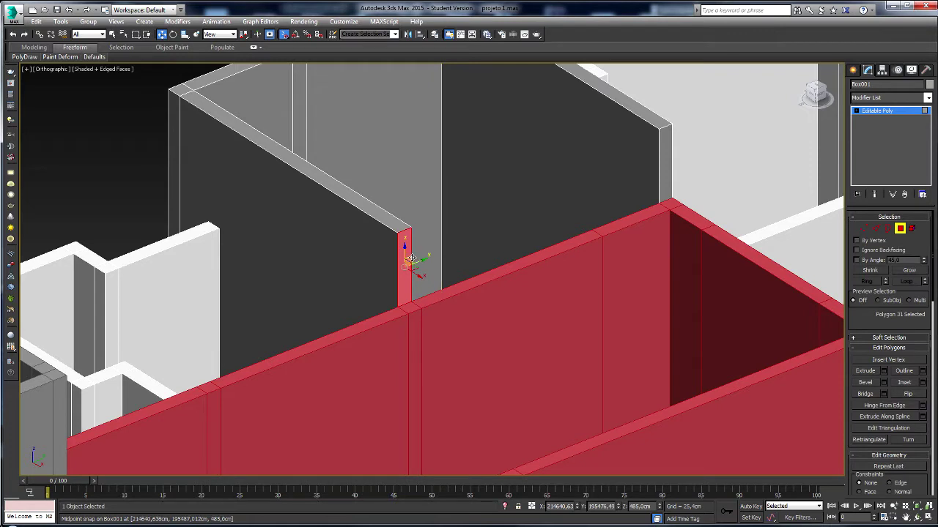
key("shift+e")
left_click_drag(409, 258, 392, 133)
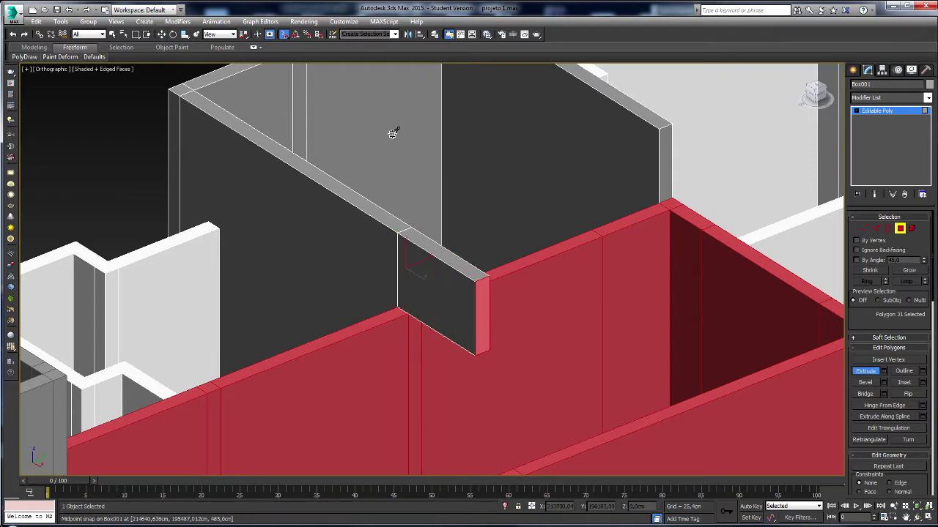
key("w")
left_click_drag(487, 279, 607, 241)
Extrude the new segment's side polygon along the top of the red wall and snap it to the other tall wall.
middle_click_drag(608, 242, 444, 269, "alt")
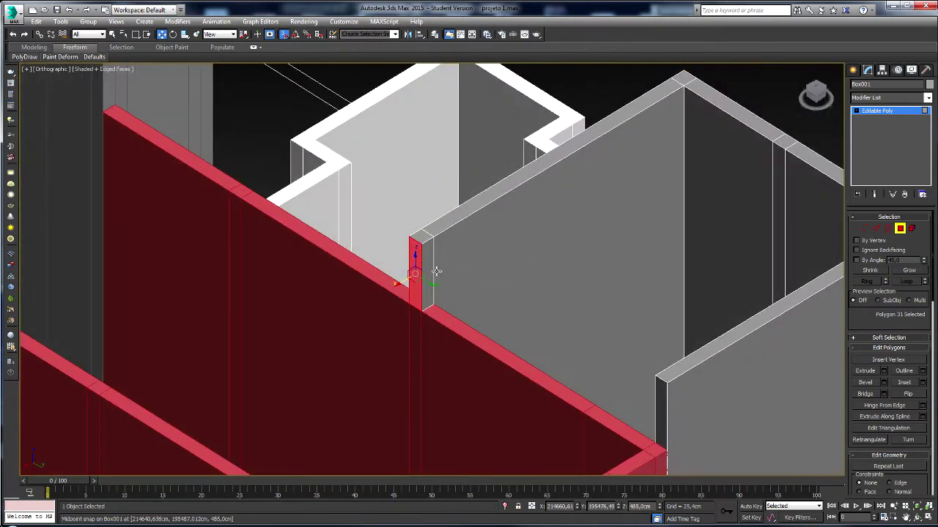
key("shift+e")
left_click_drag(431, 252, 422, 192)
key("w")
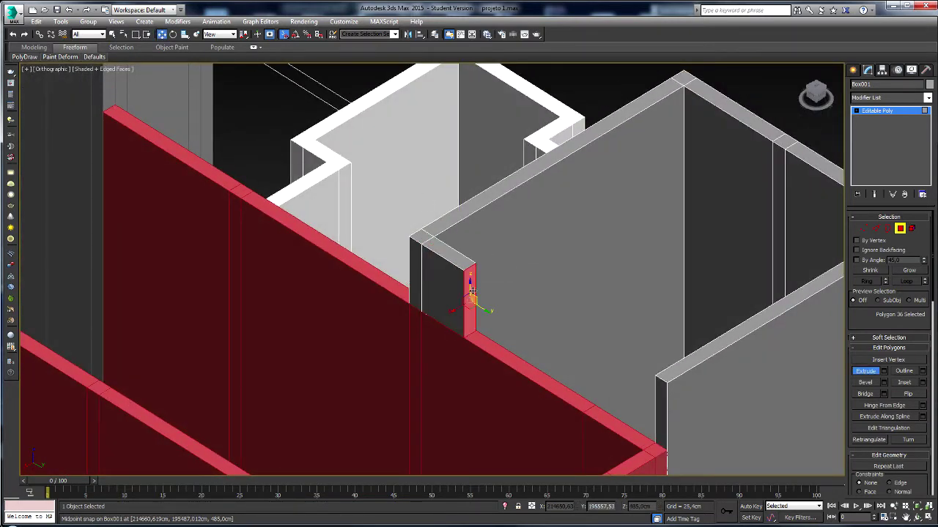
left_click_drag(484, 311, 656, 442)
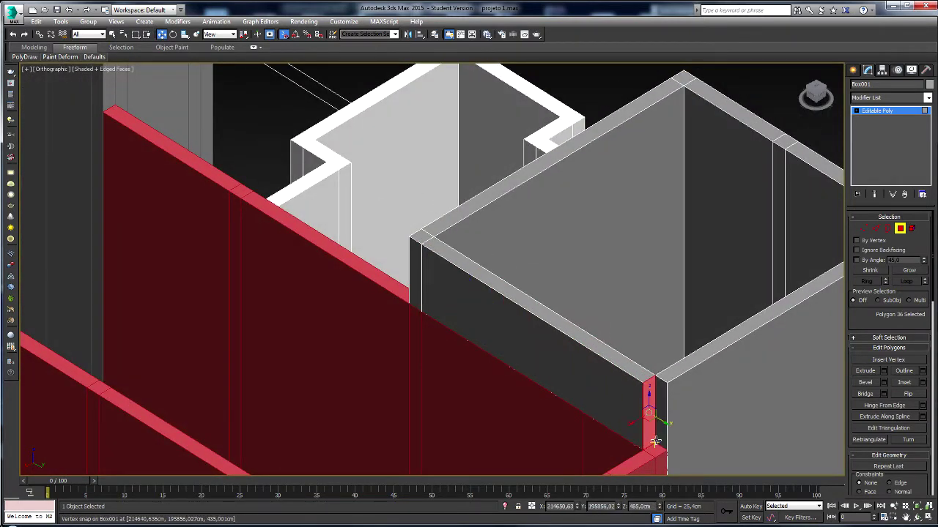
Undo the side polygon's extrusion along the top of the red wall.
key("ctrl+z")
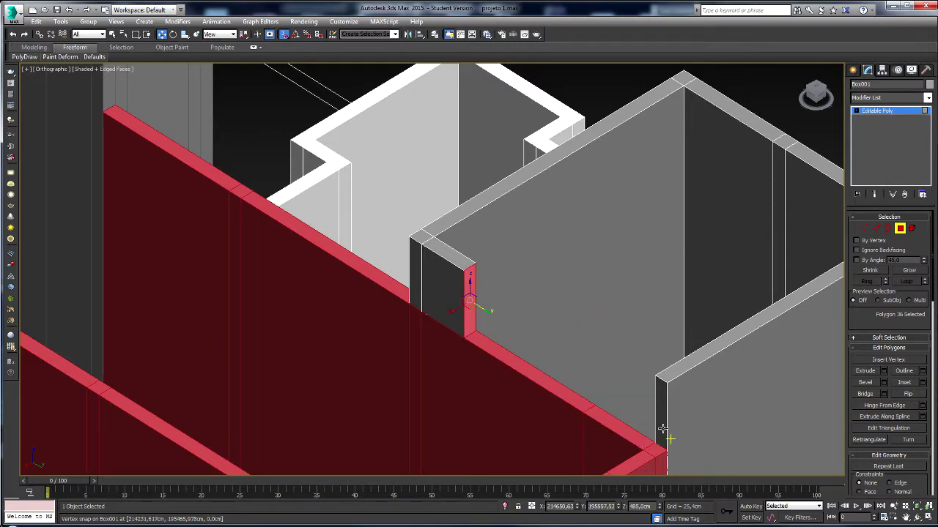
left_click(663, 418)
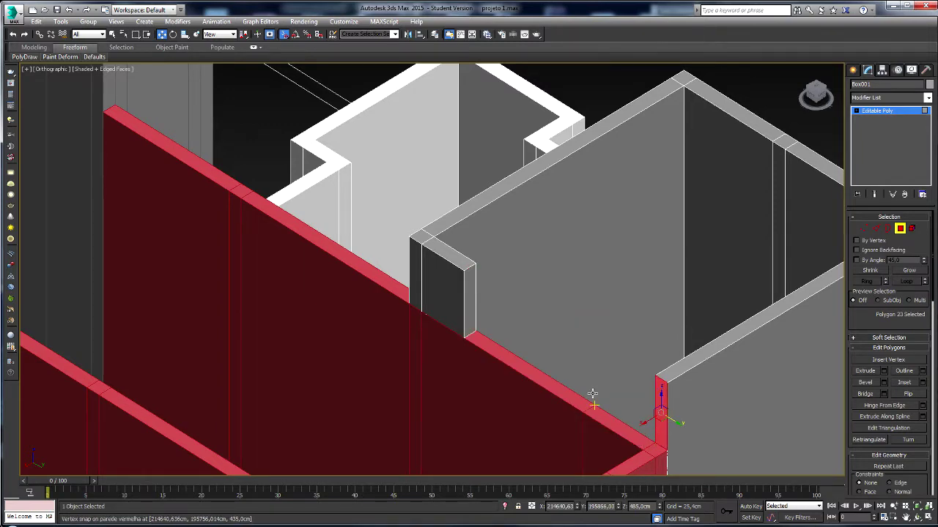
key("ctrl+z")
key("ctrl+z")
Extrude the other tall grey wall's upper end polygon over the red wall and snap it to one wall thickness.
middle_click_drag(594, 398, 574, 266, "alt")
left_click(585, 211)
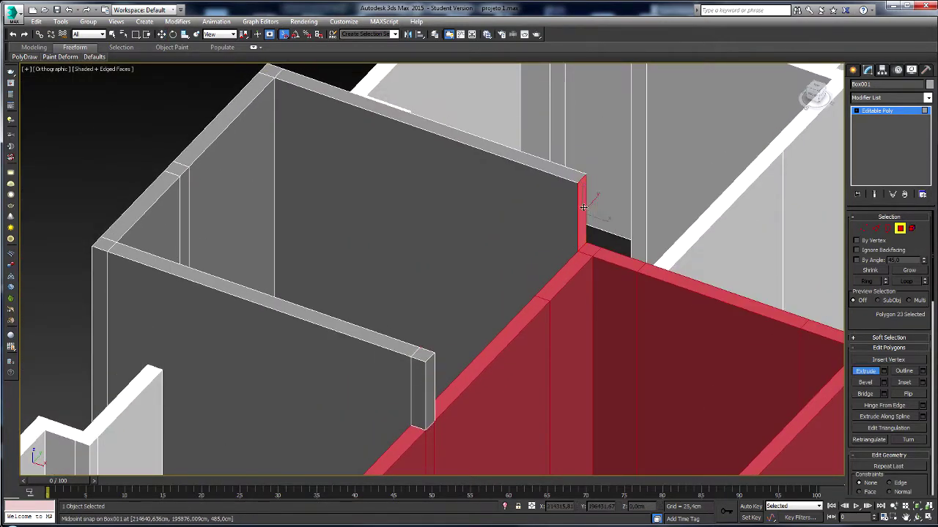
left_click_drag(603, 221, 592, 258)
left_click(586, 246)
Bridge the two facing side polygons of the tall walls' end segments above the red wall and leave polygon editing.
middle_click_drag(586, 245, 406, 237, "alt")
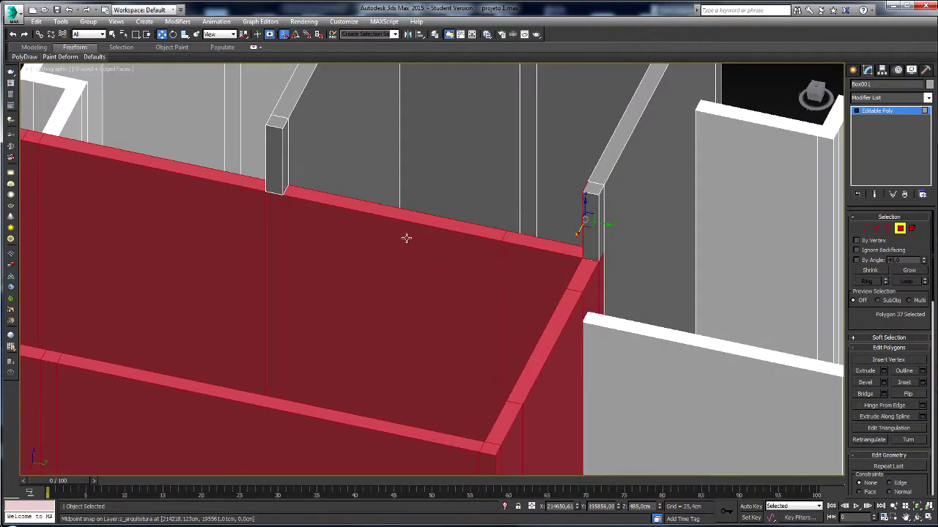
left_click(287, 163, "ctrl")
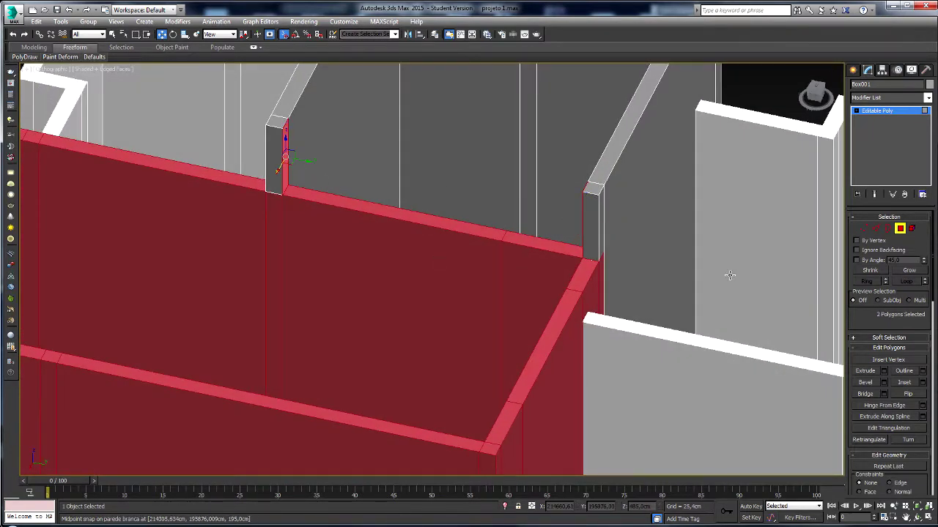
left_click(869, 396)
middle_click_drag(733, 278, 735, 301)
left_click(900, 228)
middle_click_drag(441, 318, 596, 376, "alt")
scroll(596, 376, "down", 3)
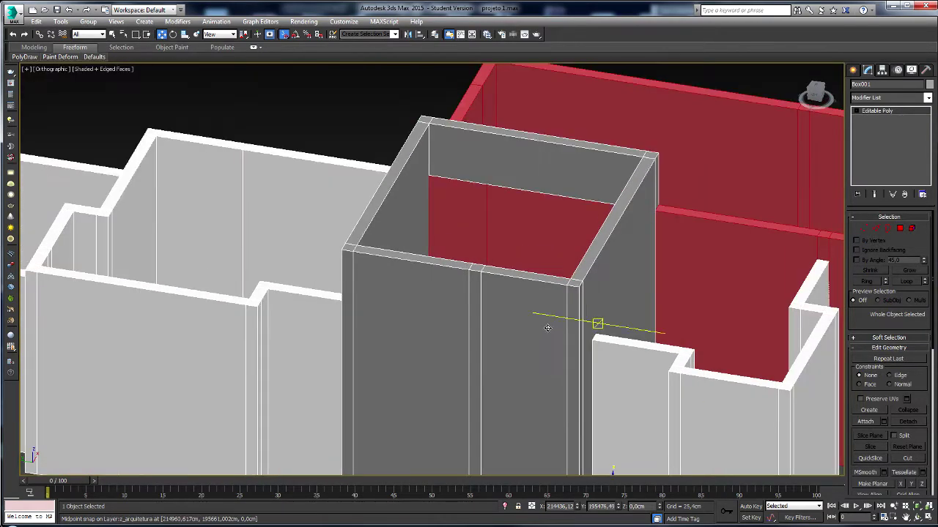
scroll(517, 166, "down", 4)
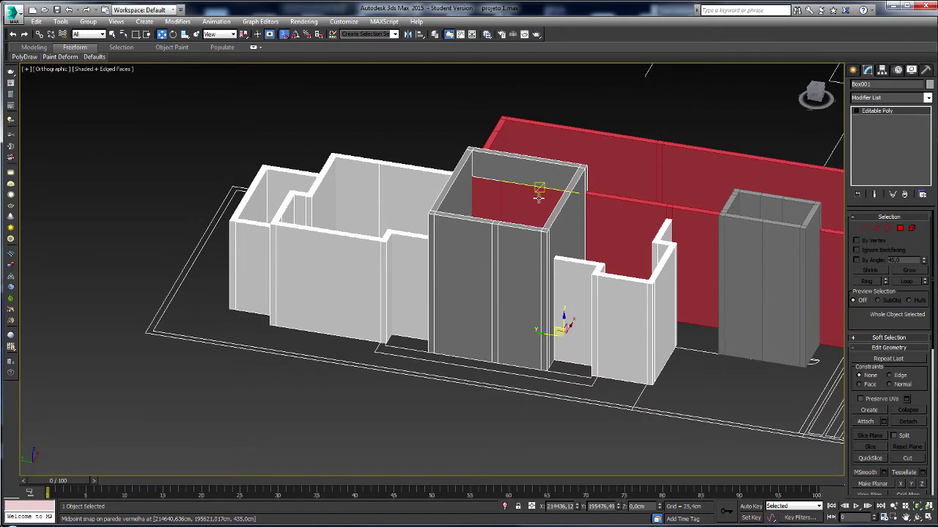
Create a 20.003 by 20.003 cm box, 340 cm high, at the plan corner of the small room with the sink, snapping its height to the white walls.
middle_click_drag(537, 194, 508, 215, "alt")
middle_click_drag(475, 274, 754, 262, "alt")
scroll(673, 242, "down", 2)
middle_click_drag(559, 276, 609, 278, "alt")
scroll(502, 344, "up", 3)
middle_click_drag(502, 343, 548, 285)
scroll(837, 218, "up", 2)
left_click(854, 71)
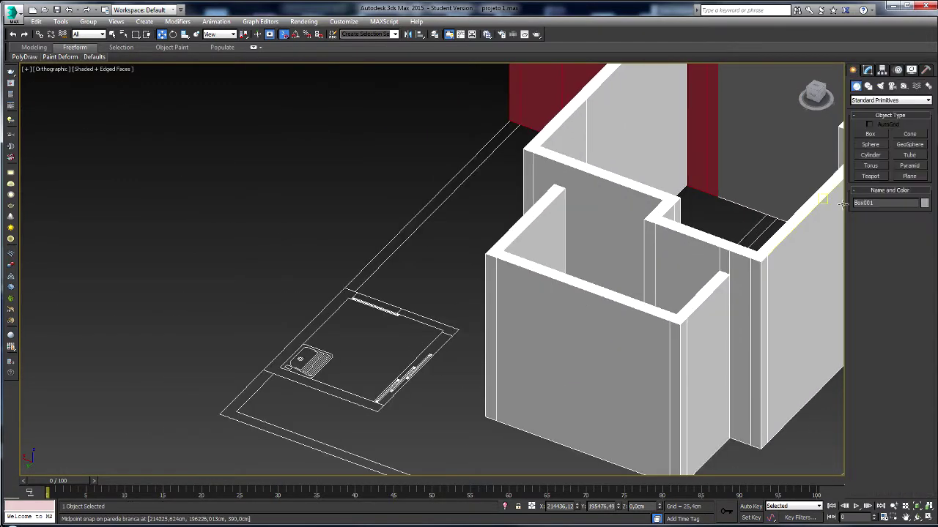
left_click(871, 134)
scroll(342, 293, "up", 5)
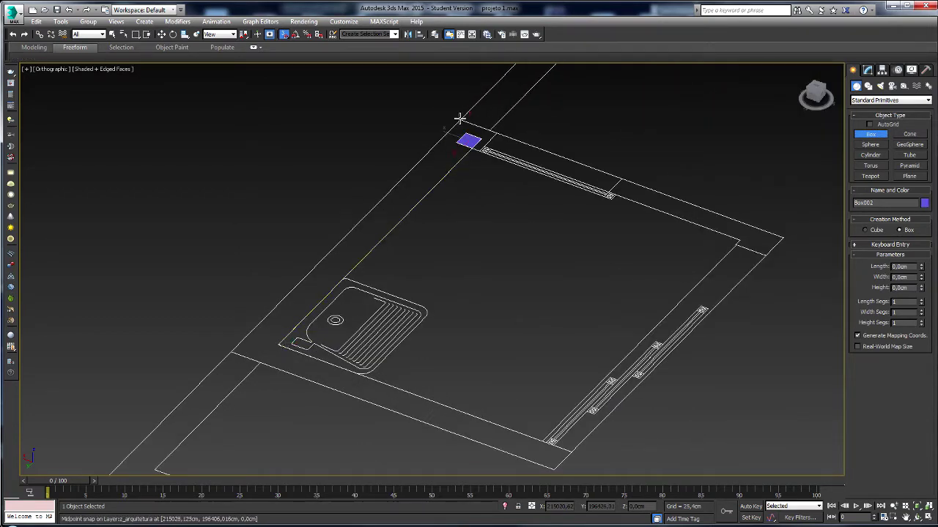
scroll(459, 116, "down", 5)
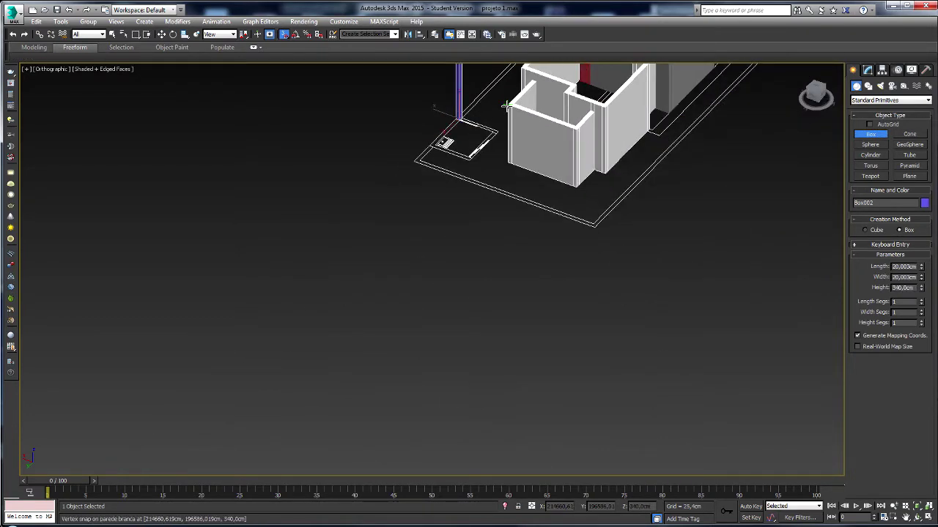
scroll(477, 227, "up", 8)
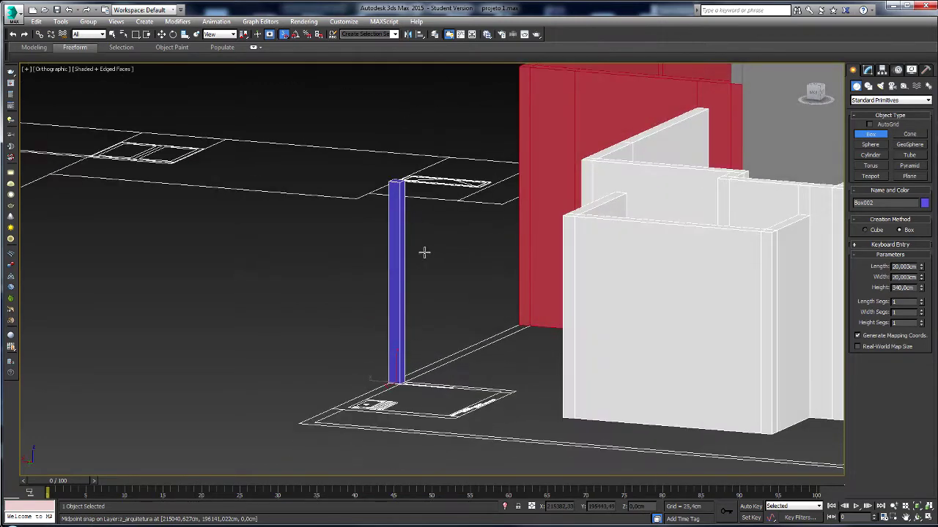
Convert the new box to an editable poly and enter polygon editing.
key("w")
right_click(397, 259)
mouse_move(483, 344)
left_click(521, 365)
middle_click_drag(521, 365, 514, 335, "alt")
left_click(902, 231)
Extrude the box's side polygon along the small room's wall toward the house, adding a corner segment snapped to the plan's corner.
left_click(433, 228)
key("shift+e")
left_click_drag(433, 227, 429, 209)
middle_click_drag(439, 279, 461, 295, "alt")
key("e")
key("w")
left_click_drag(440, 245, 518, 348)
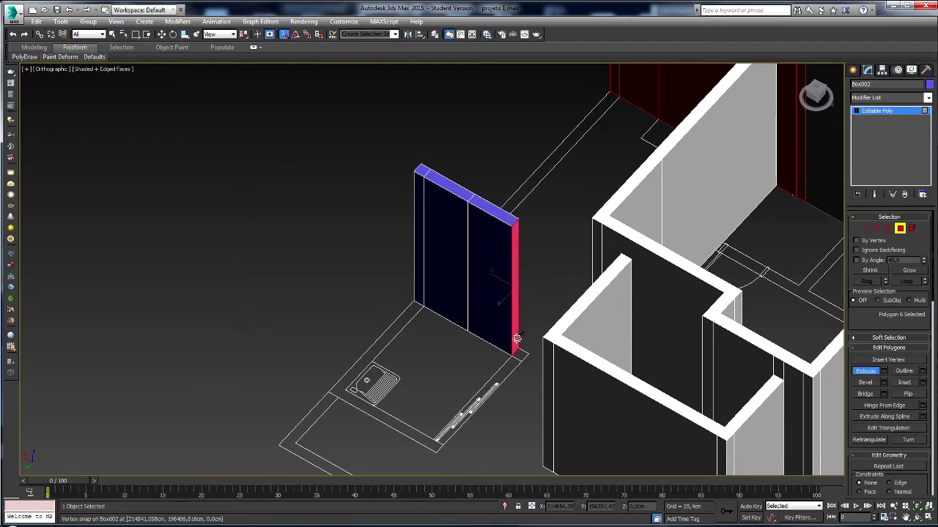
left_click(500, 276)
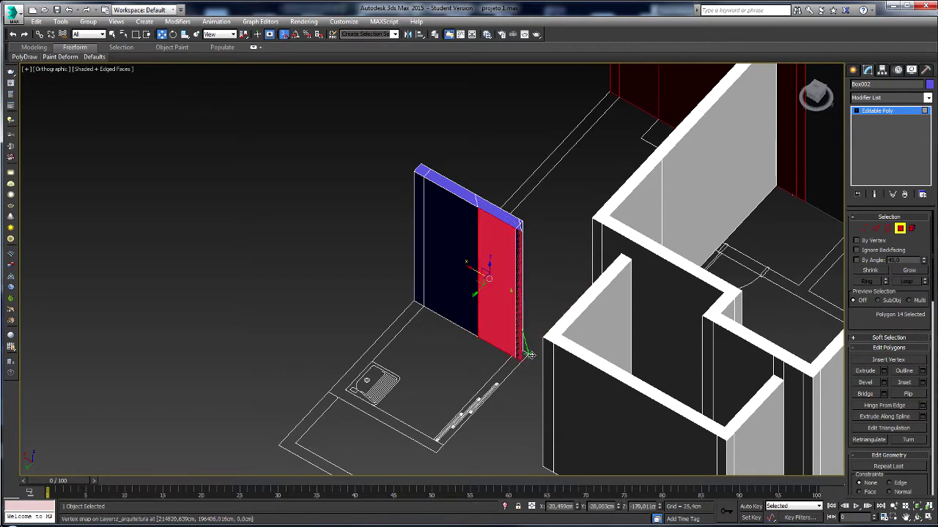
left_click_drag(529, 355, 534, 359)
left_click(518, 317)
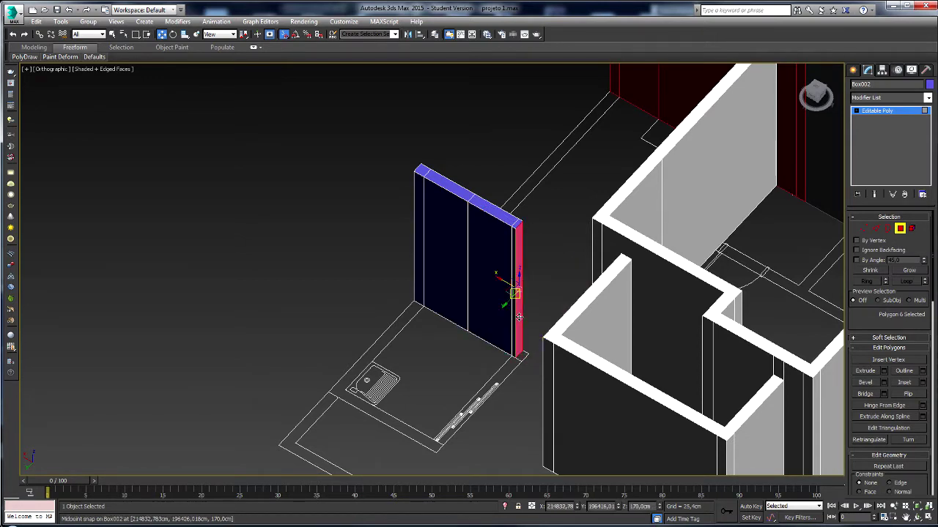
left_click_drag(514, 286, 527, 354)
Extrude the corner segment's side polygon along the small room's wall with the long window and snap it to the next plan corner.
left_click(516, 336)
key("shift+e")
key("w")
left_click_drag(481, 325, 430, 449)
key("w")
Extrude the third wall from the new corner past the sink and snap it to the plan's last room corner.
middle_click_drag(431, 448, 525, 448, "alt")
middle_click_drag(524, 448, 628, 338)
left_click(528, 325)
left_click_drag(526, 293, 524, 273)
key("w")
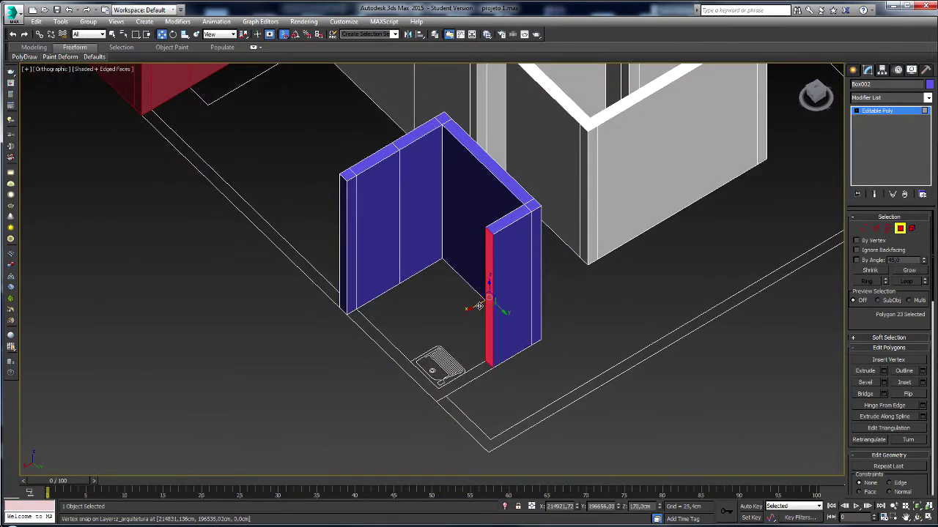
left_click_drag(472, 306, 435, 403)
Bridge the two facing polygons at the open wall ends to close the small room, and leave polygon editing.
middle_click_drag(437, 405, 524, 386, "alt")
left_click(425, 359)
middle_click_drag(424, 359, 328, 354, "alt")
scroll(301, 339, "up", 3)
left_click(289, 338, "ctrl")
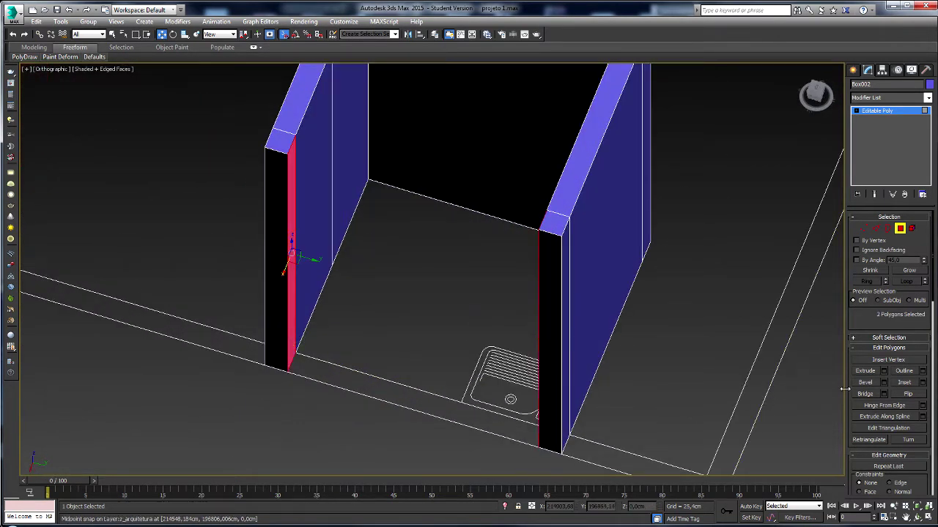
left_click(867, 395)
scroll(605, 385, "down", 5)
middle_click_drag(557, 380, 438, 342, "alt")
left_click(900, 229)
key("u")
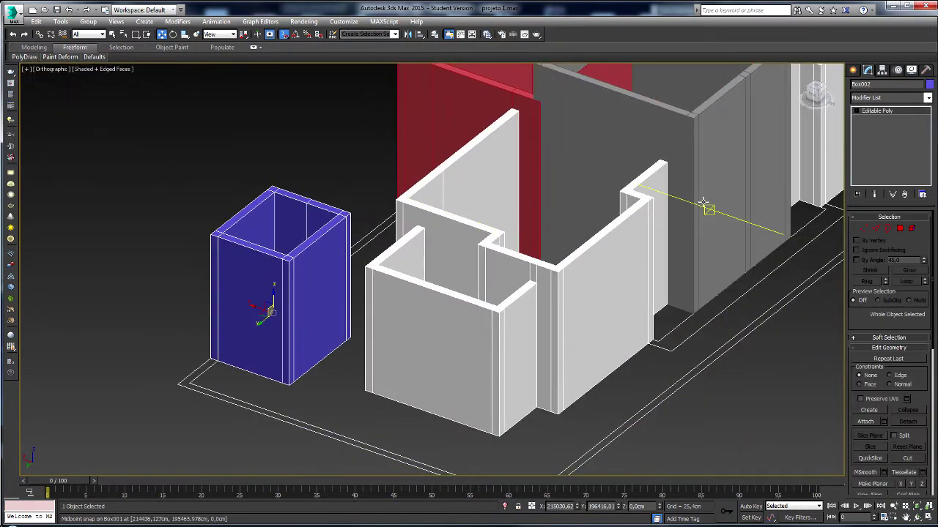
Attach the blue small-room walls to the white "parede branca" object.
left_click(854, 70)
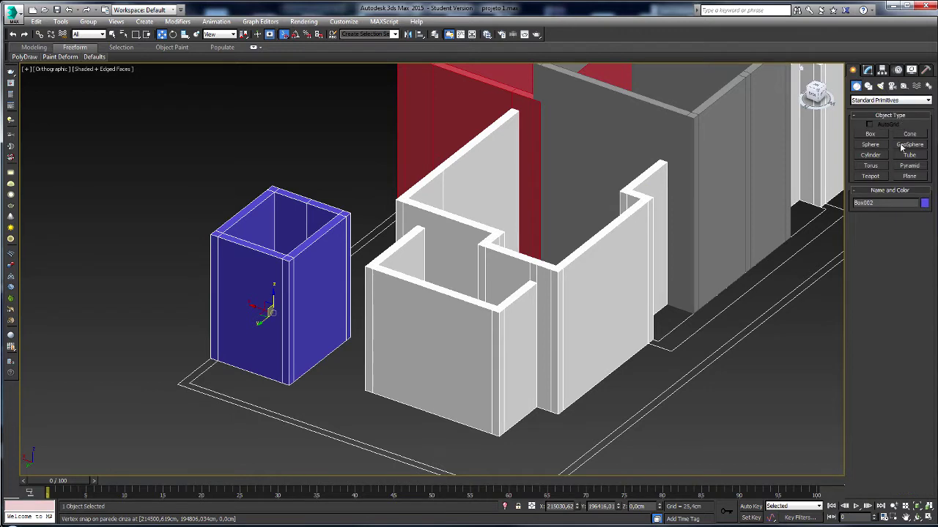
left_click(607, 246)
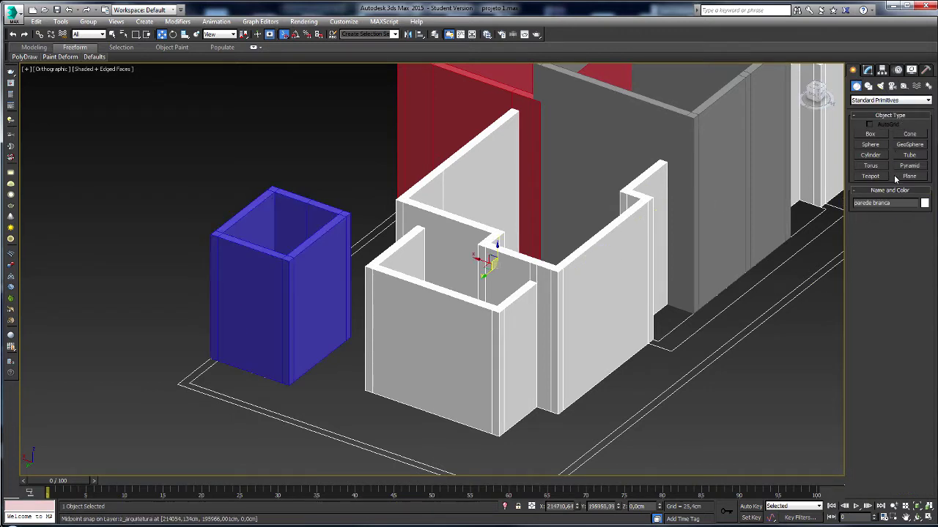
left_click(867, 70)
left_click(866, 422)
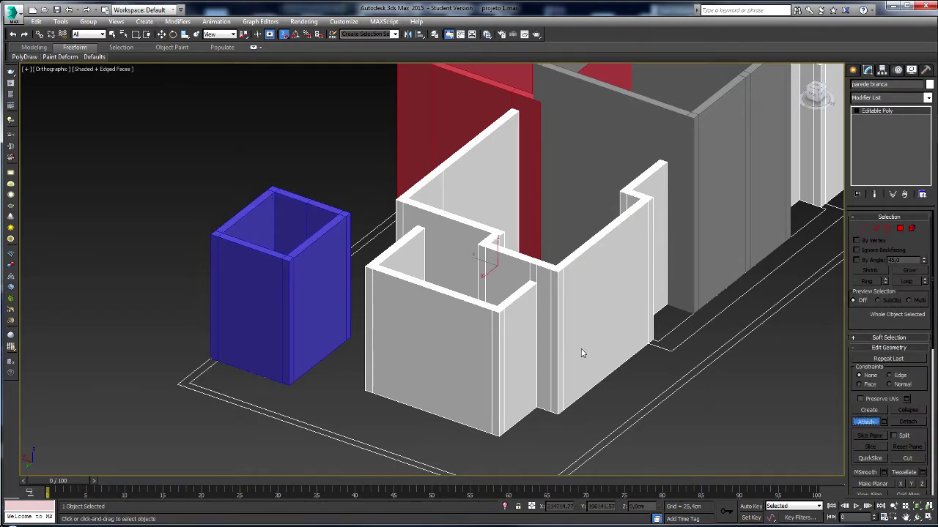
left_click(346, 262)
Examine the white, grey and red wall blocks and the floor plan lines from all sides of the house.
middle_click_drag(557, 285, 392, 303)
scroll(392, 303, "down", 3)
middle_click_drag(460, 303, 432, 309, "alt")
scroll(420, 316, "up", 2)
scroll(452, 274, "up", 4)
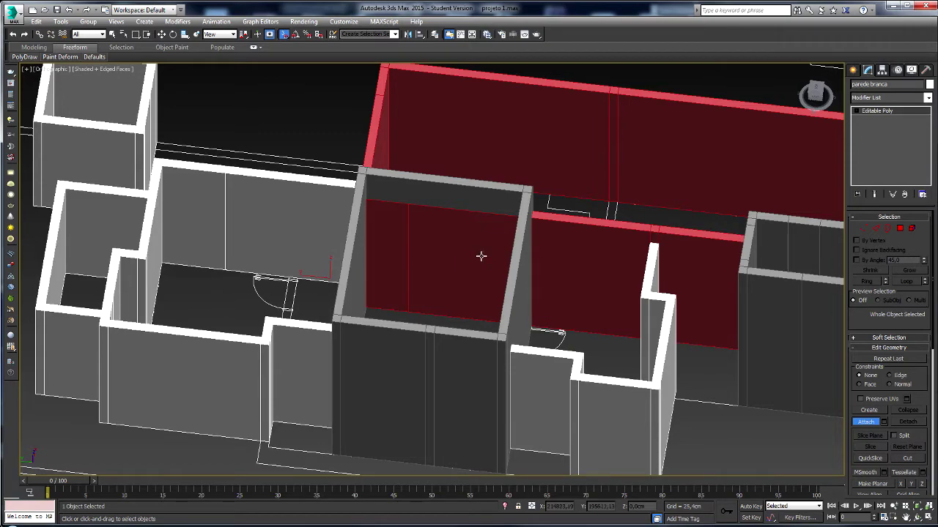
middle_click_drag(552, 254, 449, 246, "alt")
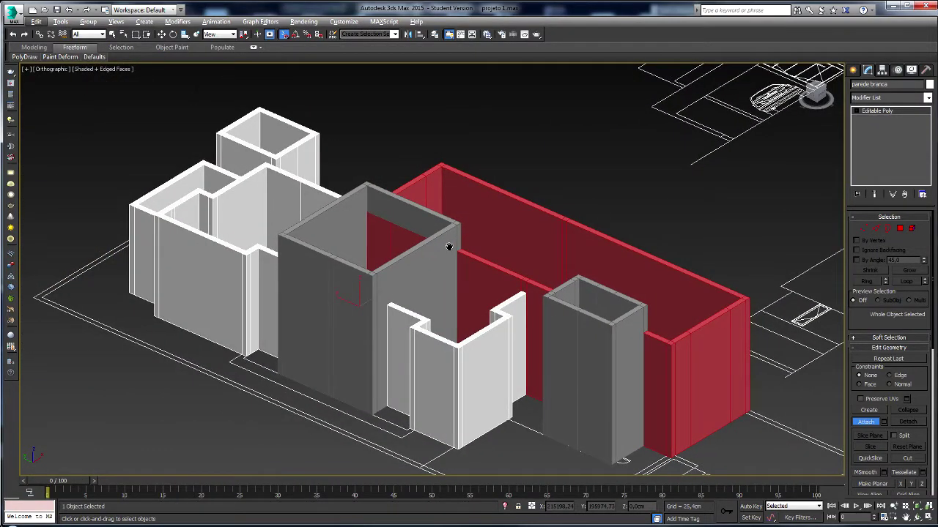
scroll(449, 247, "down", 5)
scroll(454, 247, "up", 5)
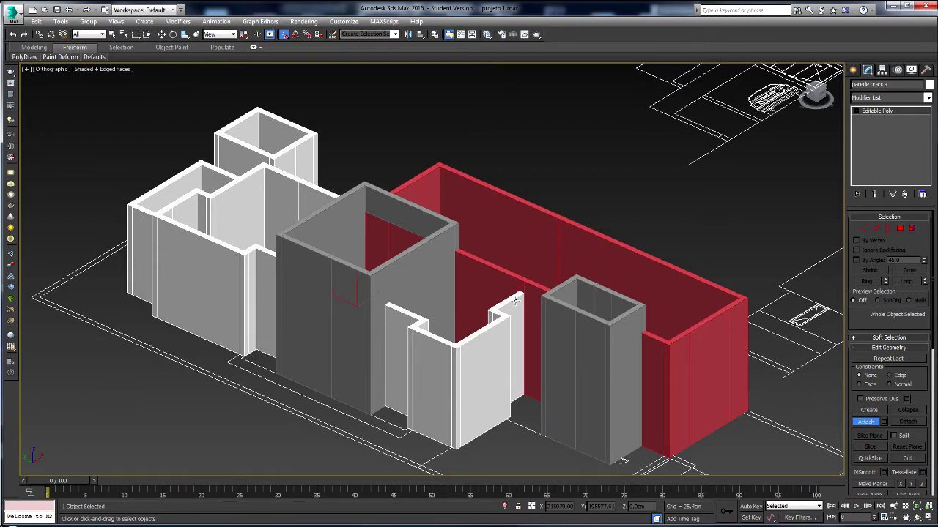
mouse_move(501, 257)
middle_mouse_down("alt")
mouse_move(481, 263)
mouse_move(496, 287)
mouse_move(681, 241)
mouse_move(498, 260)
middle_mouse_up("alt")
middle_click_drag(460, 307, 402, 221, "alt")
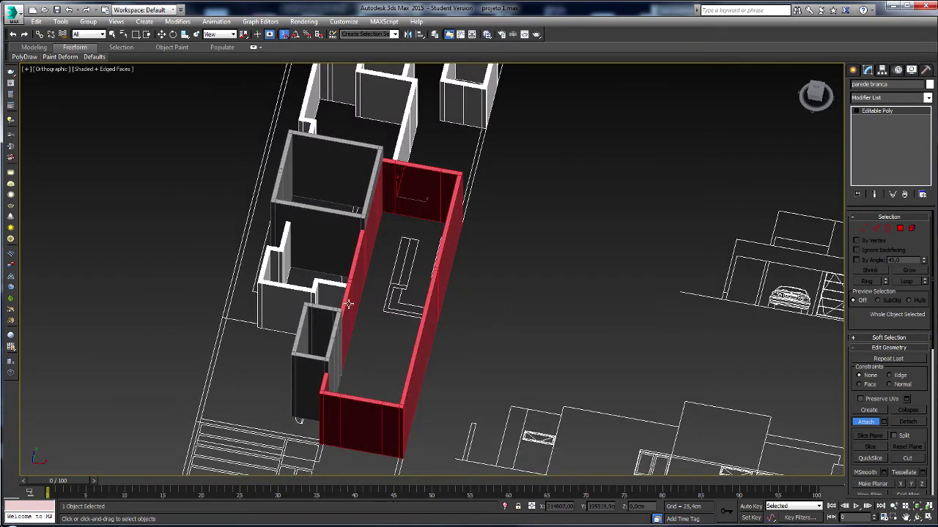
scroll(336, 389, "up", 2)
scroll(482, 252, "down", 3)
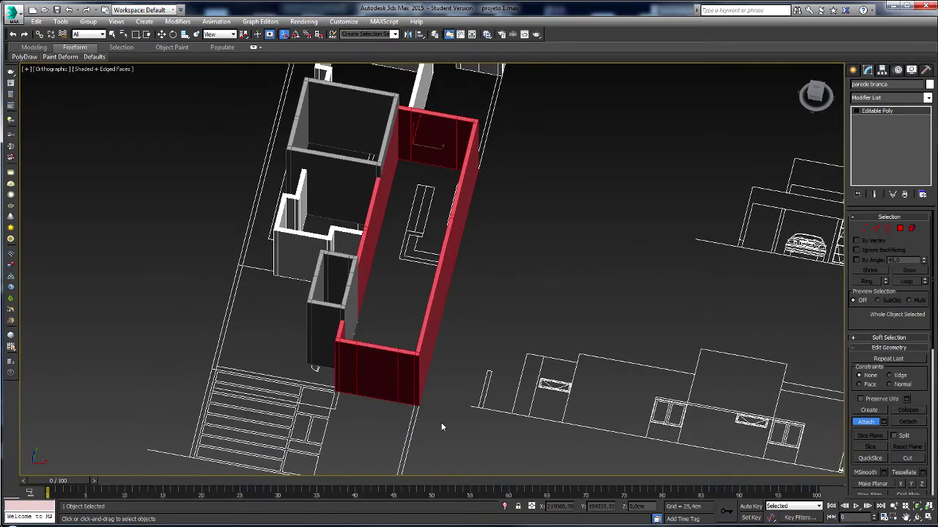
middle_click_drag(386, 290, 496, 473, "alt")
mouse_move(496, 315)
middle_mouse_down("alt")
mouse_move(455, 352)
mouse_move(491, 299)
mouse_move(485, 327)
middle_mouse_up("alt")
scroll(490, 334, "up", 2)
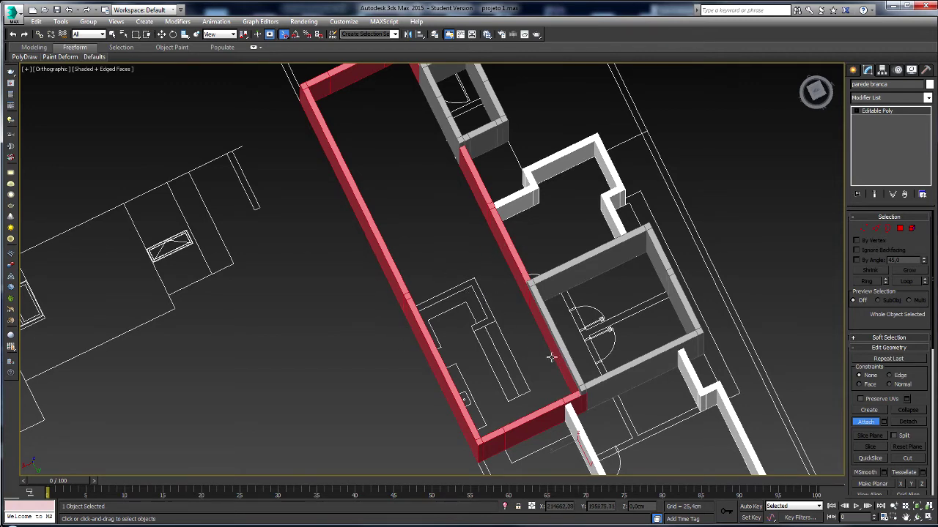
scroll(558, 364, "down", 2)
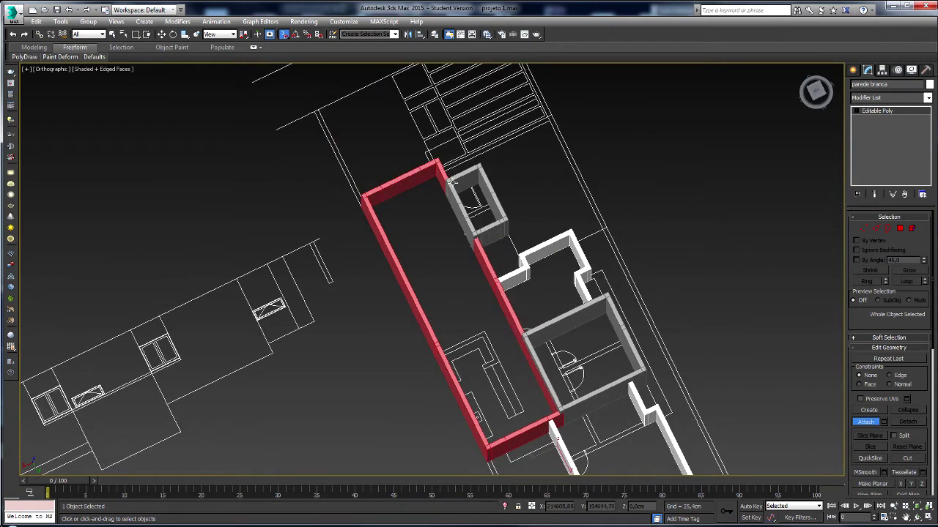
middle_click_drag(490, 423, 496, 410, "alt")
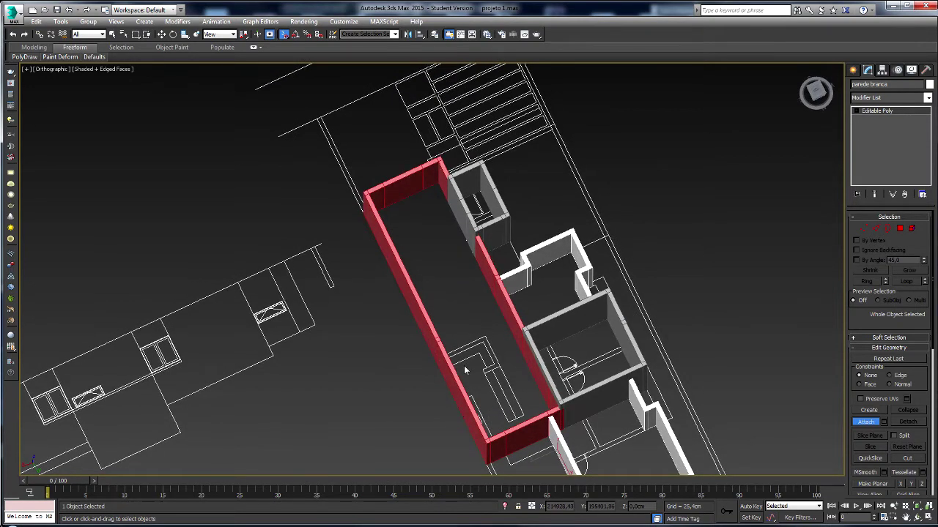
scroll(465, 364, "up", 5)
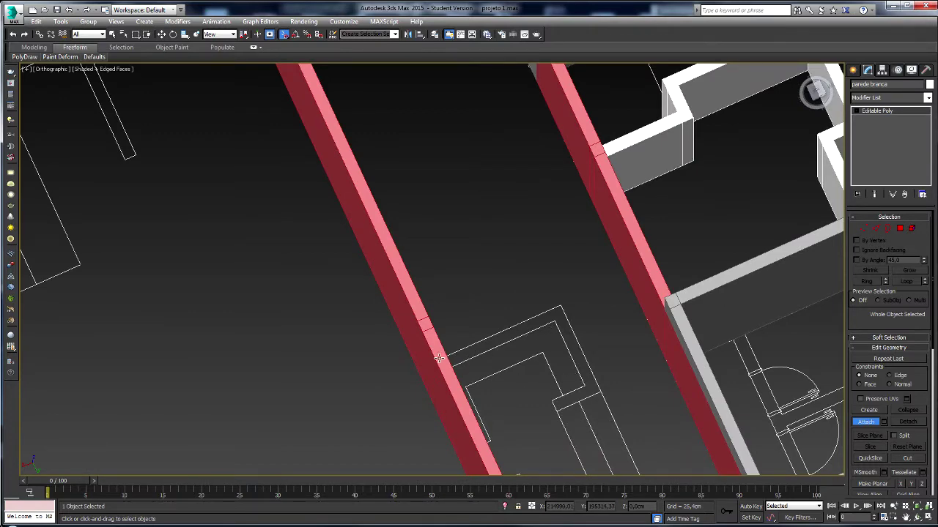
scroll(513, 333, "down", 4)
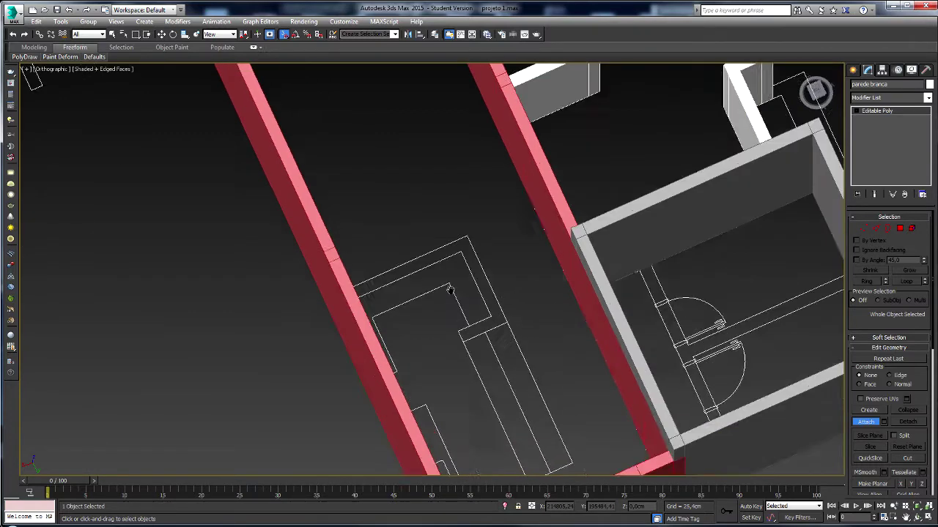
middle_click_drag(435, 278, 601, 262, "alt")
middle_click_drag(564, 365, 486, 278)
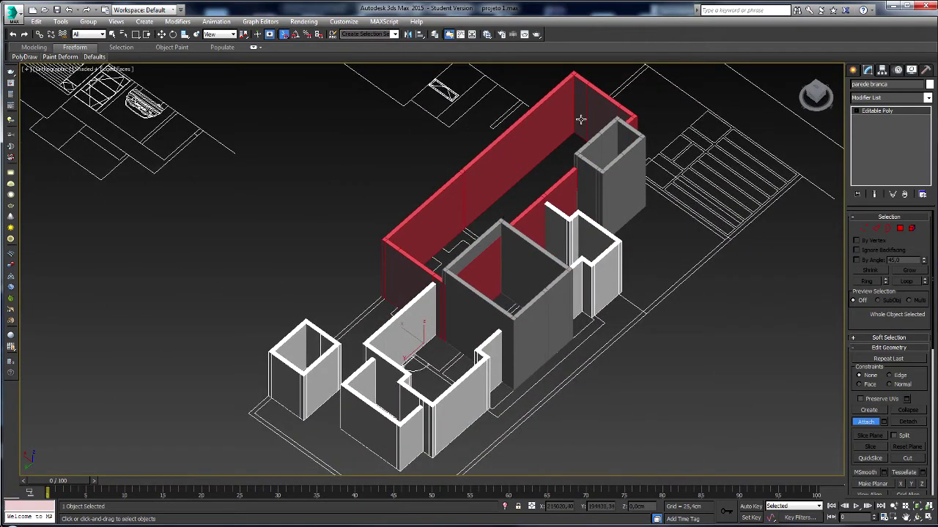
middle_click_drag(463, 313, 359, 295, "alt")
middle_click_drag(503, 467, 467, 361)
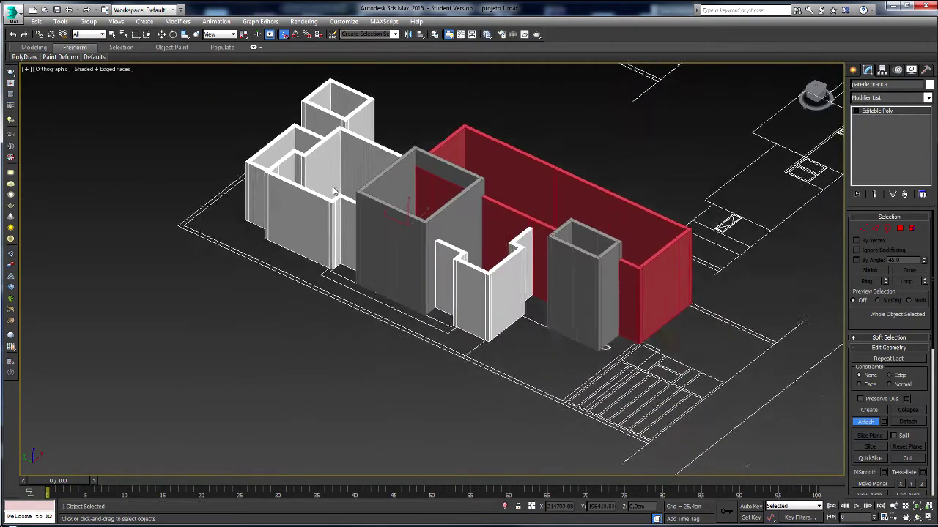
scroll(466, 361, "up", 2)
middle_click_drag(666, 315, 537, 328)
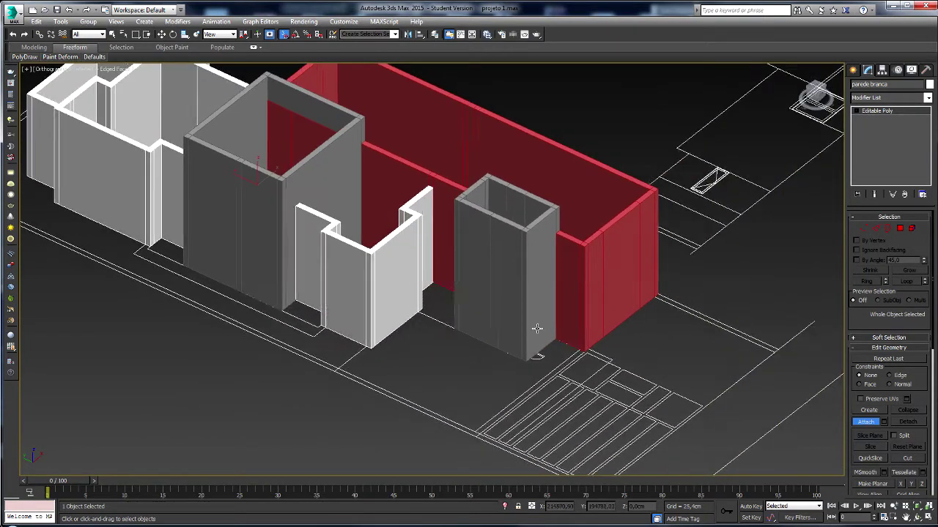
Leave the attach mode on the white walls and start the Box tool near the garage's outer wall lines.
left_click(908, 231)
key("w")
left_click(908, 232)
left_click(854, 70)
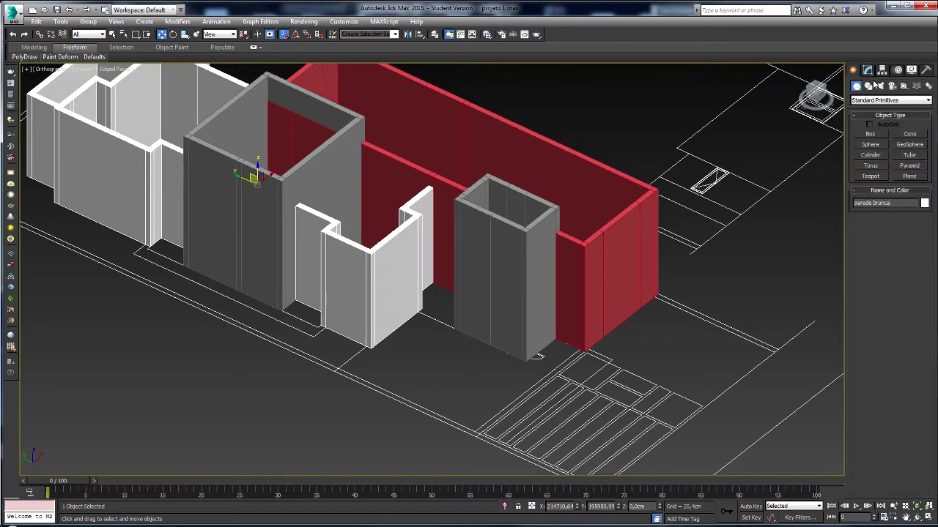
left_click(870, 134)
scroll(582, 303, "up", 5)
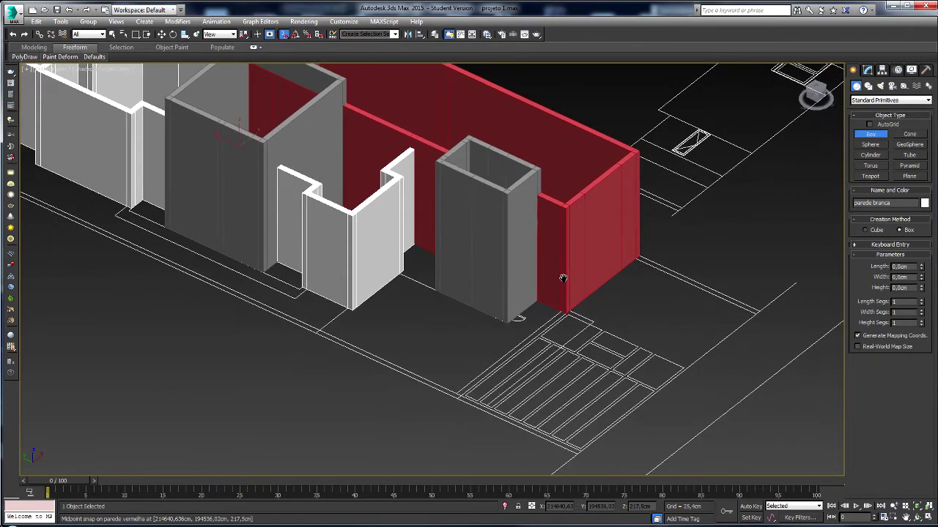
middle_click_drag(580, 344, 589, 421, "alt")
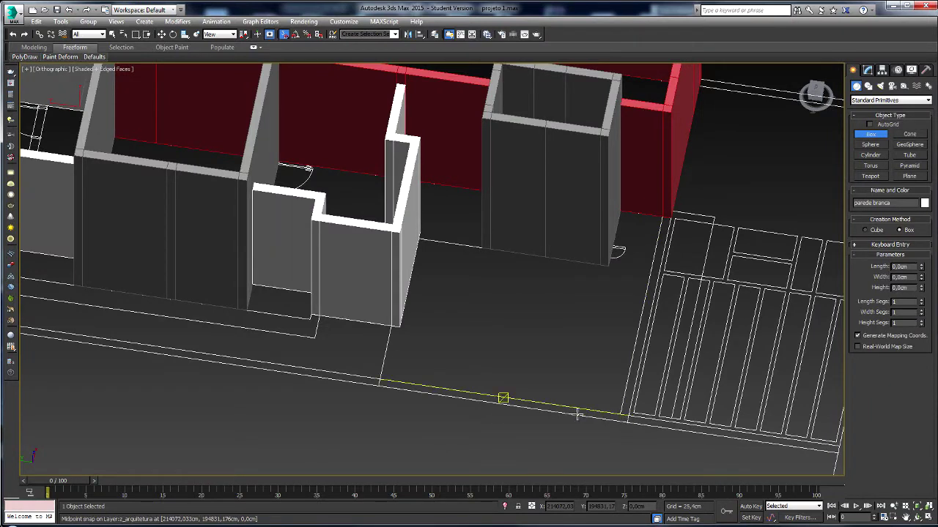
Switch to AutoCAD and look over the garage area in the floor plan and the side elevation.
key("alt+Tab")
scroll(471, 340, "down", 12)
scroll(439, 341, "up", 9)
scroll(410, 345, "up", 4)
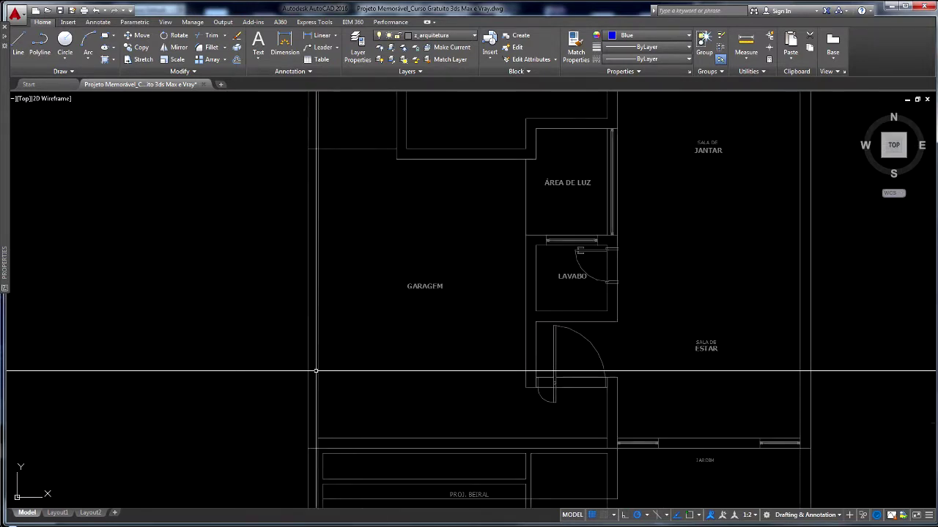
scroll(322, 382, "down", 4)
scroll(564, 337, "up", 6)
left_click(319, 47)
right_click(625, 286, "shift")
key("e")
left_click(622, 285)
right_click(655, 254, "shift")
key("e")
left_click(659, 239)
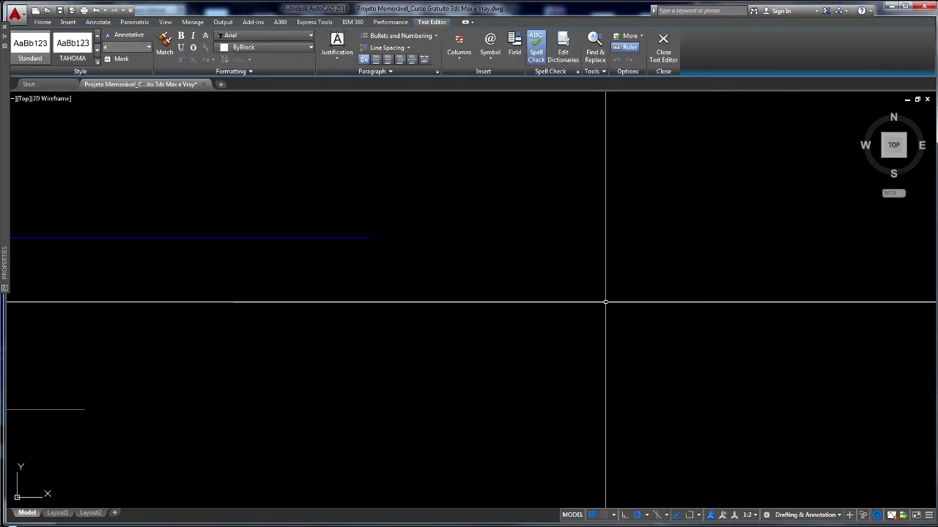
key("Escape")
scroll(605, 301, "down", 6)
scroll(505, 281, "up", 4)
left_click(611, 301)
key("Delete")
Add a linear dimension across the width of the garage pillar behind the car in the side elevation.
left_click(320, 35)
scroll(538, 379, "up", 6)
right_click(447, 206, "shift")
key("r")
left_click(389, 182)
right_click(441, 189, "shift")
key("r")
left_click(452, 189)
left_click(452, 201)
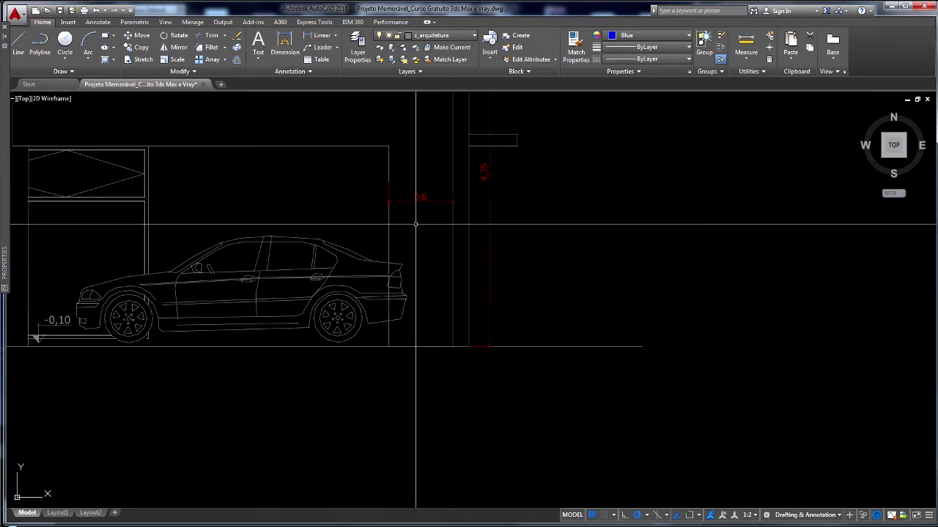
Compare the garage pillar in the side elevation with the garage's outer wall in the floor plan.
scroll(415, 224, "down", 6)
middle_click_drag(406, 226, 705, 241)
middle_click_drag(385, 274, 601, 303)
scroll(243, 304, "up", 2)
scroll(244, 304, "down", 3)
middle_click_drag(245, 312, 175, 339)
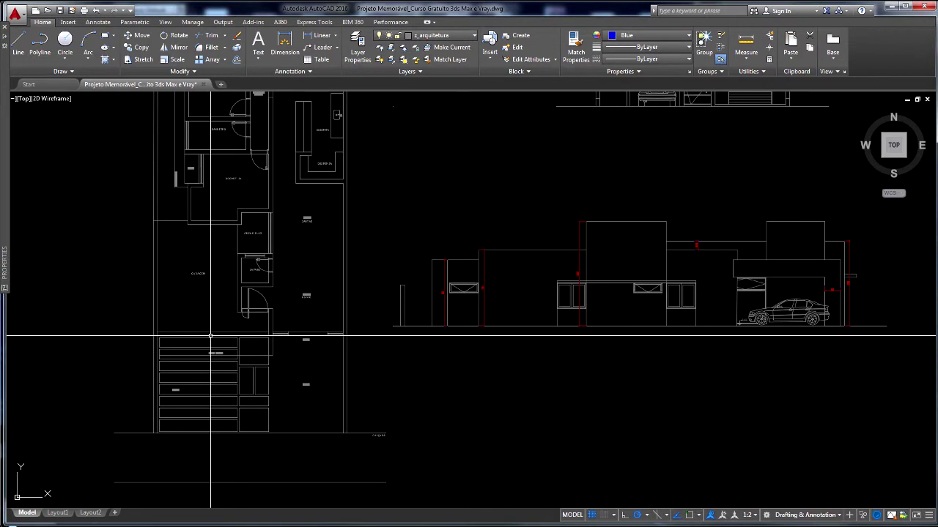
Try to dimension the thickness of the garage's outer side wall on the floor plan.
scroll(835, 305, "up", 6)
middle_click_drag(835, 294, 587, 337)
scroll(587, 337, "down", 10)
scroll(337, 335, "up", 10)
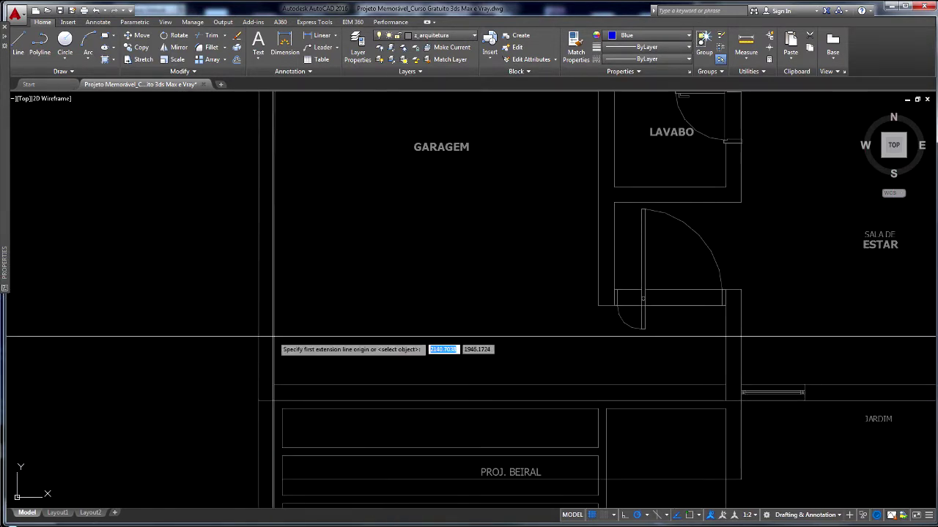
left_click(274, 348)
left_click(259, 348)
left_click(262, 341)
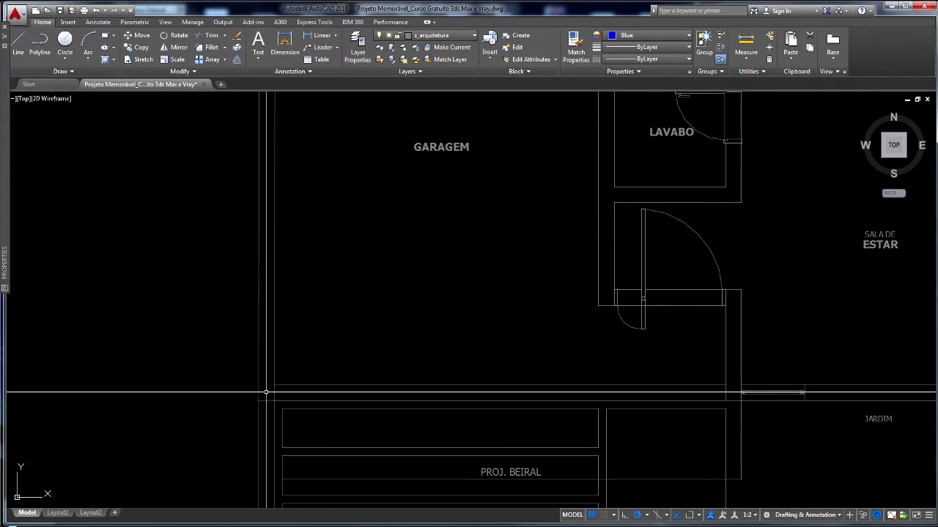
Add a linear dimension between the two lines of the garage's outer side wall on the floor plan.
scroll(378, 396, "down", 5)
middle_click_drag(677, 398, 516, 413)
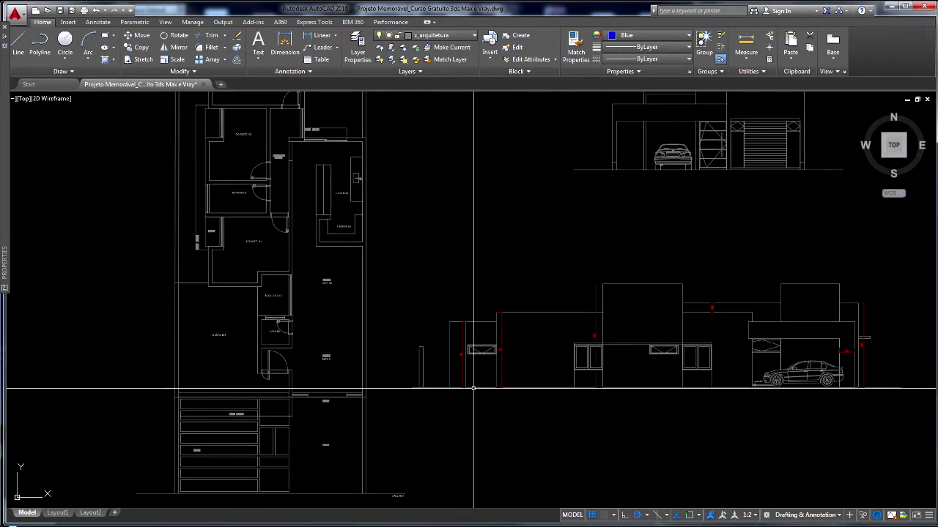
scroll(869, 372, "up", 3)
scroll(849, 378, "down", 5)
scroll(378, 383, "up", 6)
left_click(321, 35)
right_click(551, 357, "shift")
key("r")
left_click(557, 356)
right_click(565, 358, "shift")
key("r")
left_click(567, 359)
left_click(570, 345)
Repeat the linear dimension at another spot on the garage's side wall, and return to 3ds Max.
key("space")
right_click(567, 383, "shift")
key("r")
left_click(567, 383)
right_click(559, 388, "shift")
key("r")
left_click(558, 388)
scroll(564, 359, "up", 3)
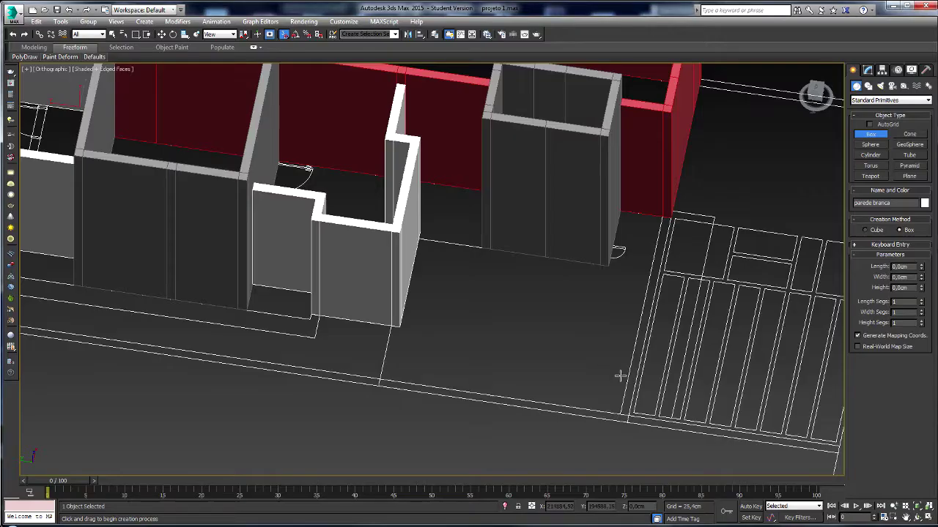
Draw a box over the garage's side wall outline, about 570 cm long, 19 cm wide and 357 cm high.
scroll(648, 437, "up", 5)
left_click_drag(614, 408, 125, 349)
scroll(238, 254, "down", 5)
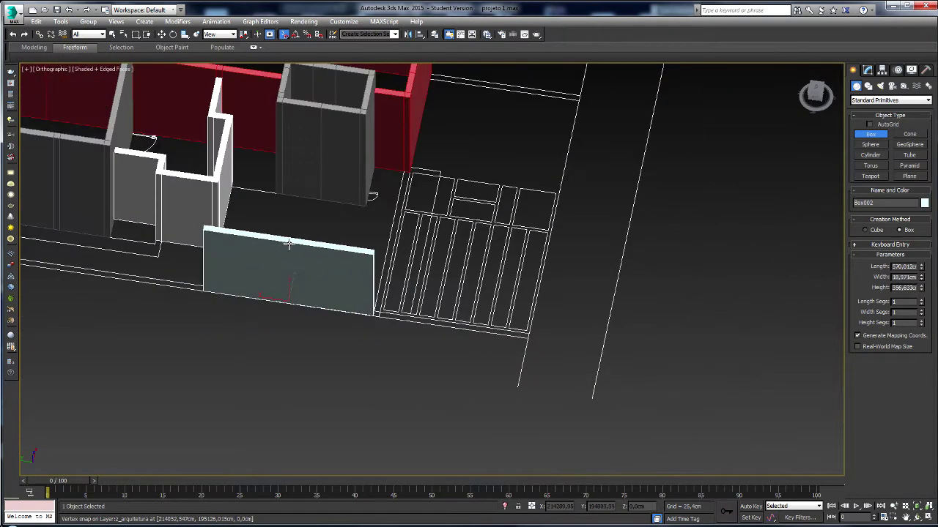
left_click(221, 182)
Measure the garage pillar's height in the AutoCAD side elevation, and return to 3ds Max.
middle_click_drag(366, 271, 397, 301)
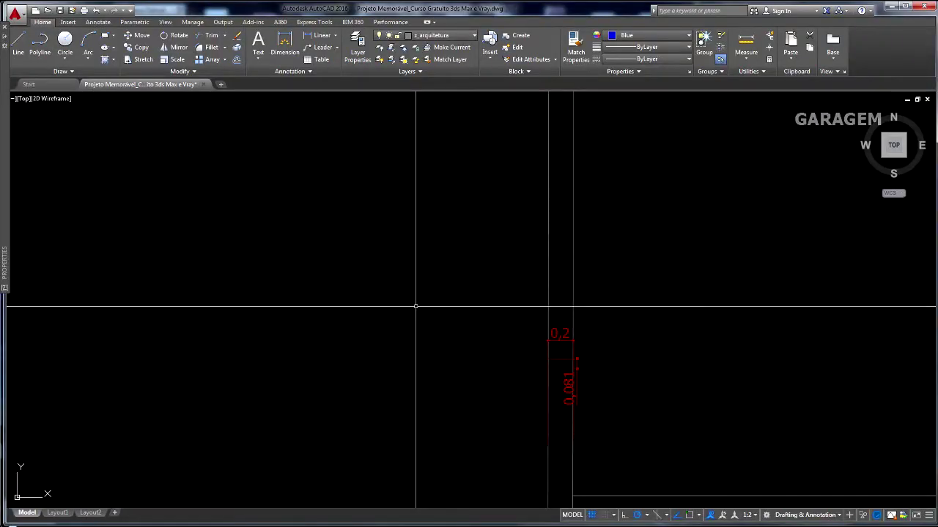
scroll(465, 331, "down", 5)
scroll(817, 323, "up", 2)
scroll(562, 203, "down", 3)
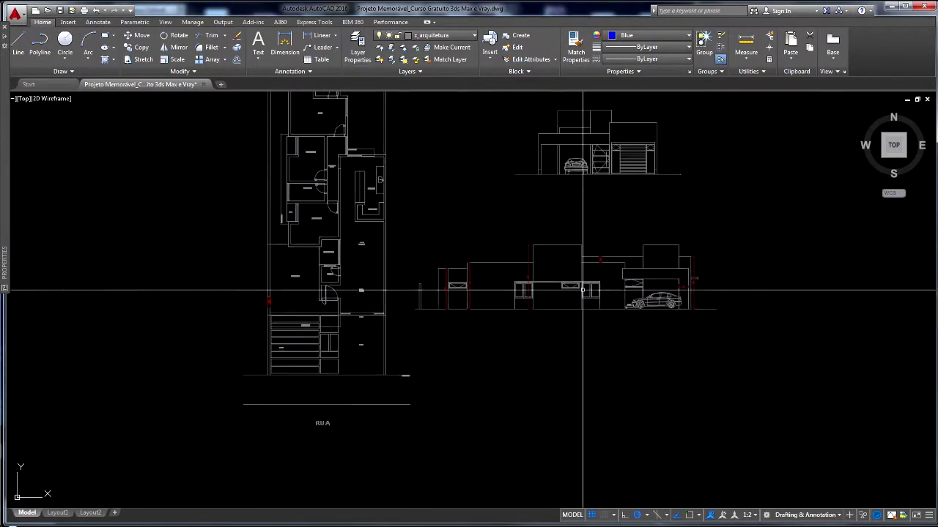
scroll(565, 203, "up", 5)
left_click(322, 35)
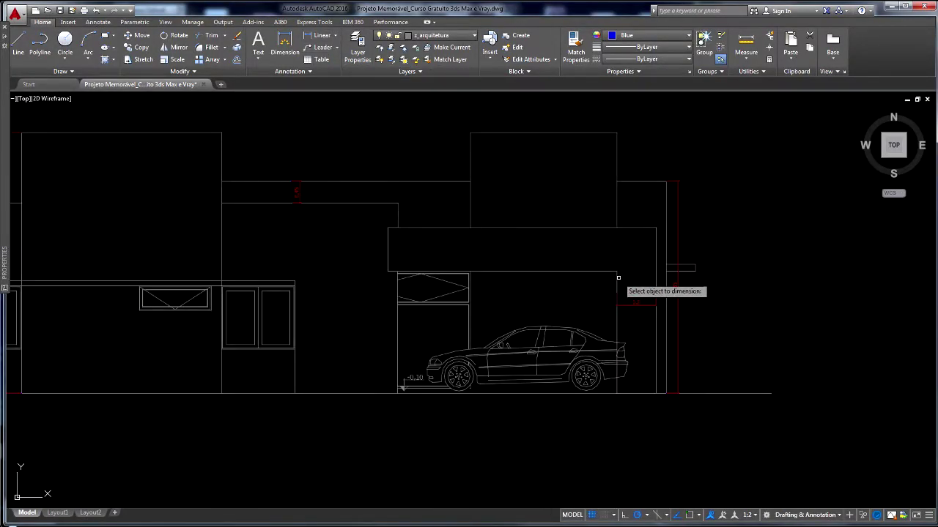
scroll(630, 318, "up", 4)
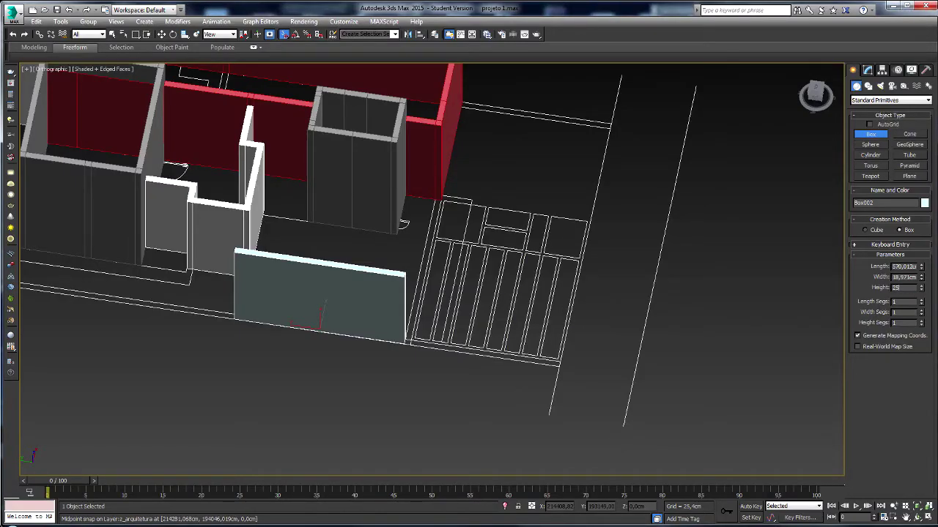
Set the new box's height to 250 cm, its length to 80 cm and its width to 20 cm.
type("50")
key("Return")
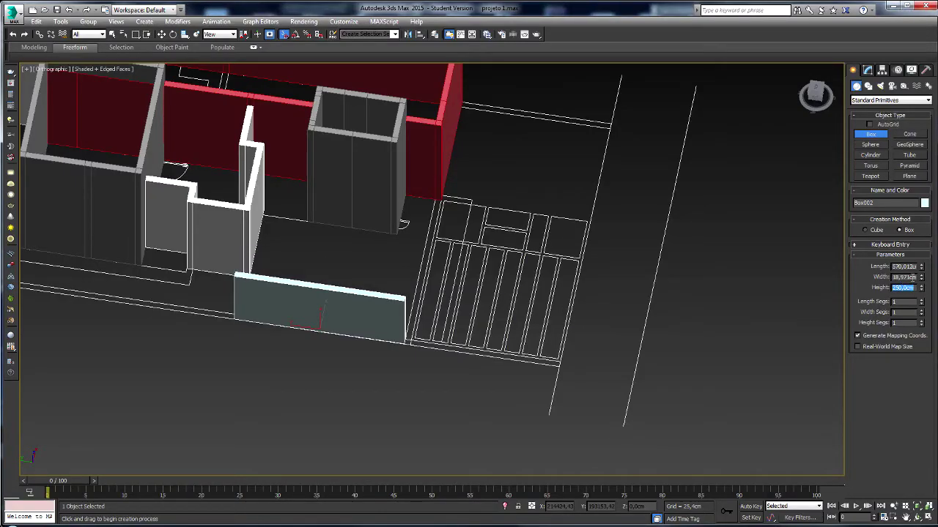
scroll(402, 272, "up", 4)
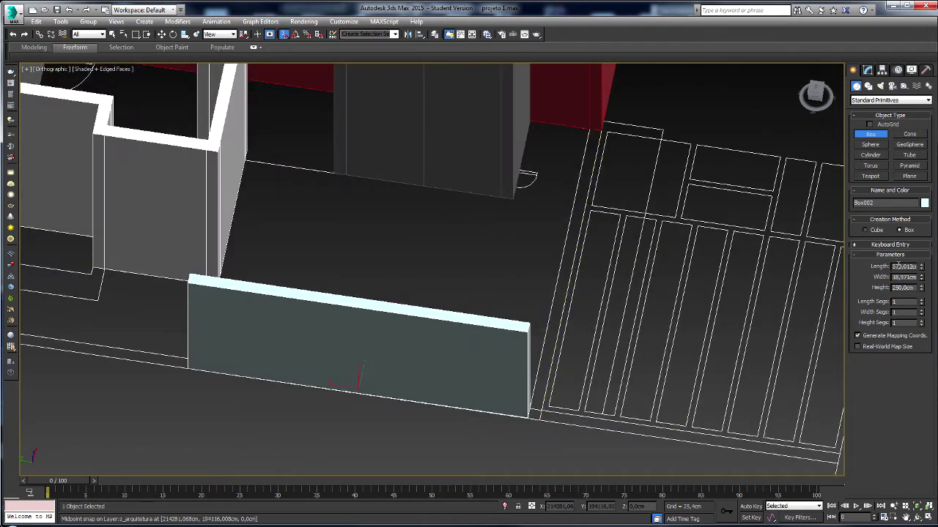
type("80")
key("Return")
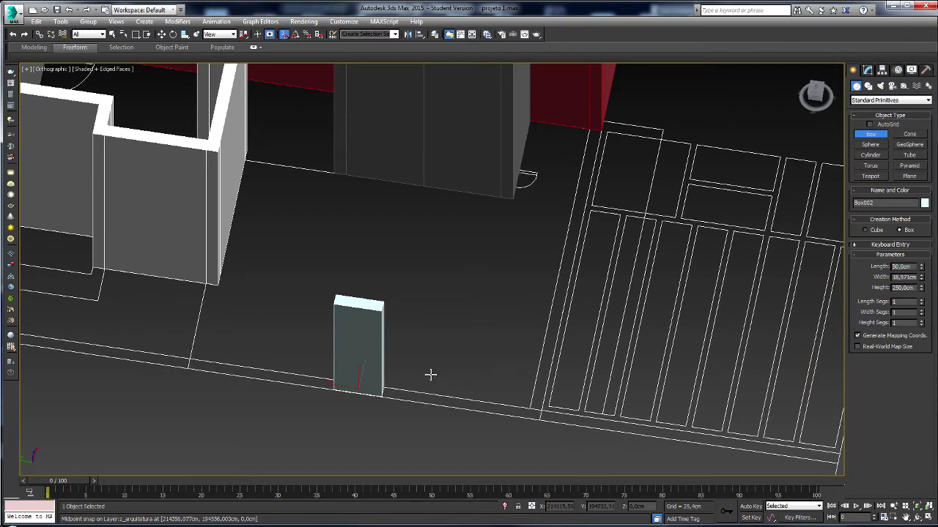
middle_click_drag(438, 373, 375, 405, "alt")
scroll(378, 415, "up", 8)
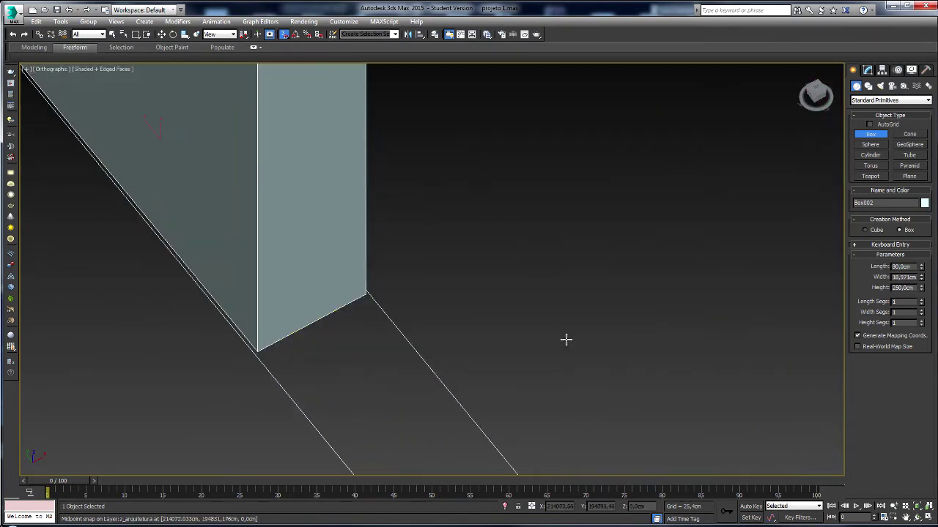
type("20")
key("Return")
scroll(345, 265, "down", 8)
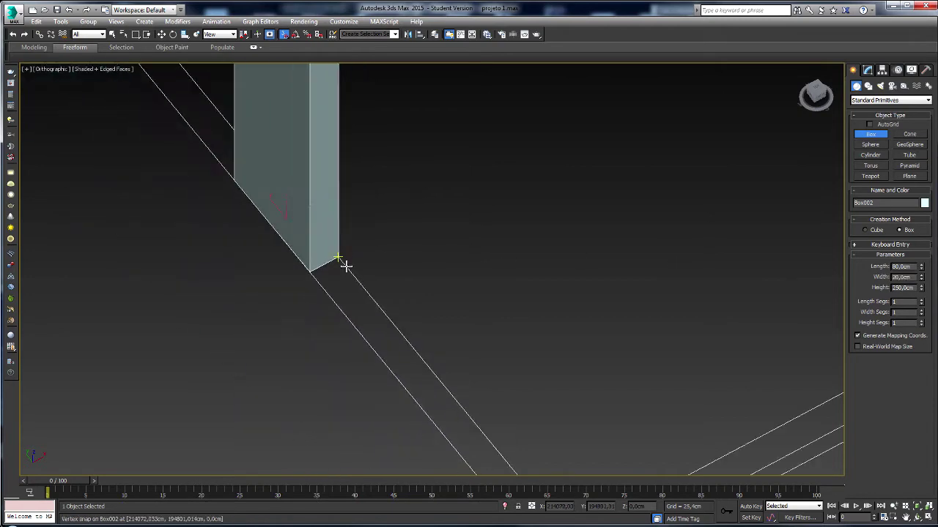
Convert the pillar box to an Editable Poly.
right_click(341, 218)
right_click(335, 195)
mouse_move(381, 293)
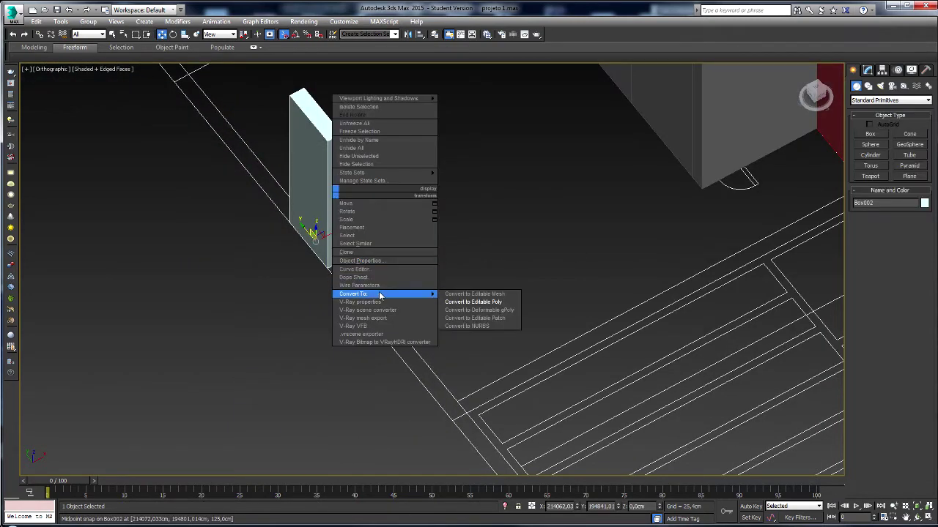
left_click(474, 303)
Move the pillar along the garage's side wall lines and snap its base to the front corner of the garage.
middle_click_drag(396, 274, 330, 248, "alt")
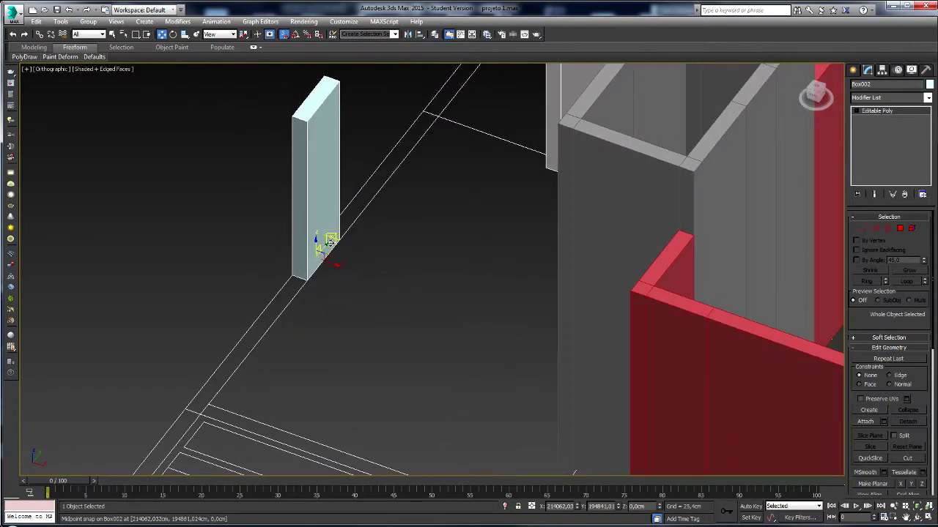
left_click_drag(323, 250, 209, 396)
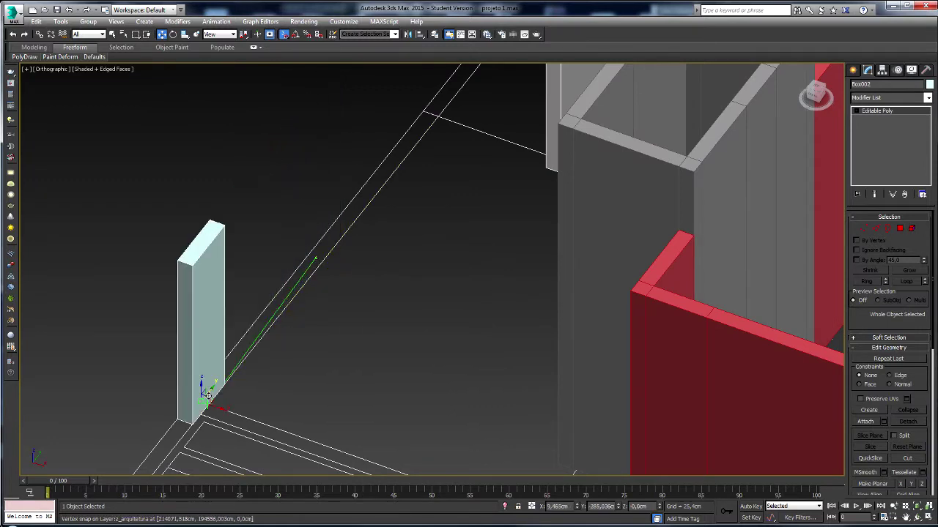
mouse_move(203, 388)
middle_mouse_down()
mouse_move(345, 293)
mouse_move(410, 308)
mouse_move(324, 289)
middle_mouse_up()
scroll(345, 293, "up", 4)
mouse_move(320, 296)
left_mouse_down()
mouse_move(206, 286)
mouse_move(322, 295)
left_mouse_up()
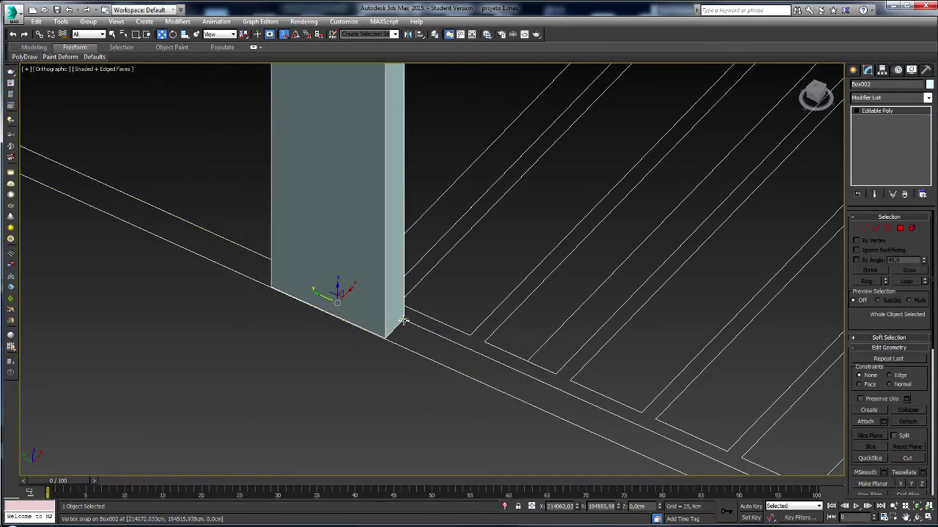
middle_click_drag(403, 321, 291, 318, "alt")
left_click_drag(301, 353, 350, 326)
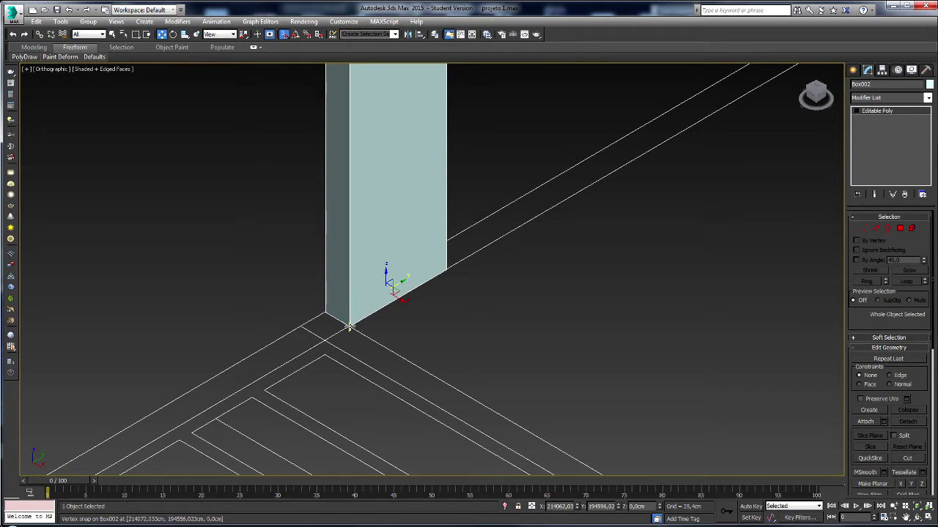
mouse_move(350, 326)
left_mouse_down()
mouse_move(326, 342)
mouse_move(350, 327)
left_mouse_up()
scroll(361, 326, "up", 2)
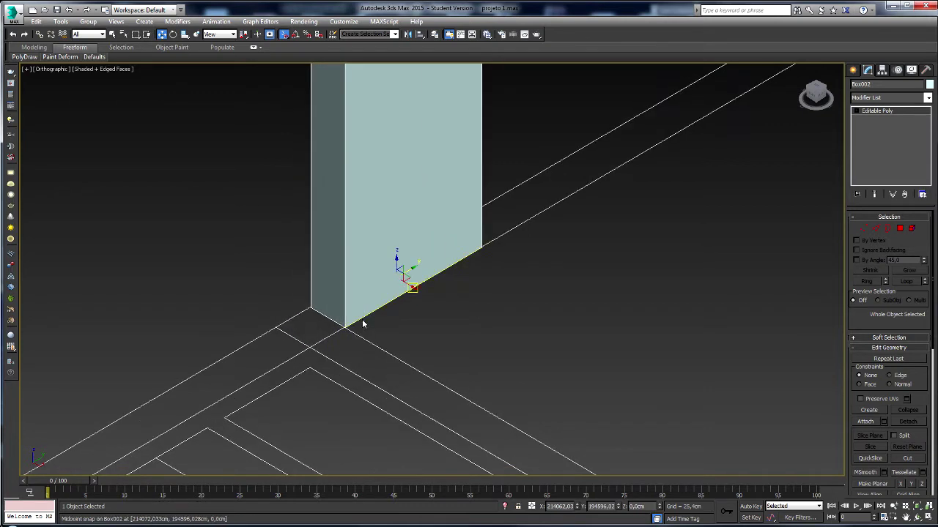
Try to move the pillar with the selection locked, and undo the move.
key("space")
mouse_move(349, 331)
middle_mouse_down("alt")
mouse_move(300, 403)
mouse_move(347, 325)
mouse_move(357, 331)
middle_mouse_up("alt")
scroll(349, 330, "down", 4)
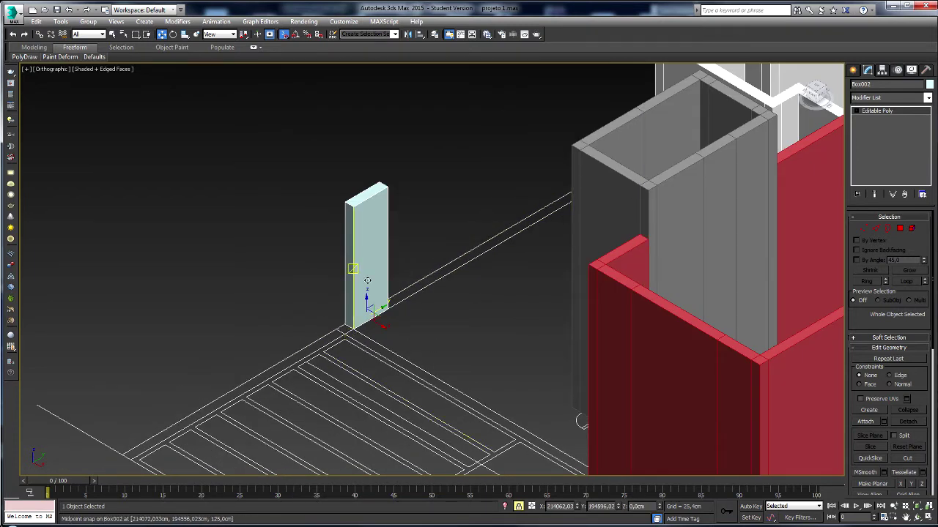
left_click_drag(383, 308, 411, 301)
key("ctrl+z")
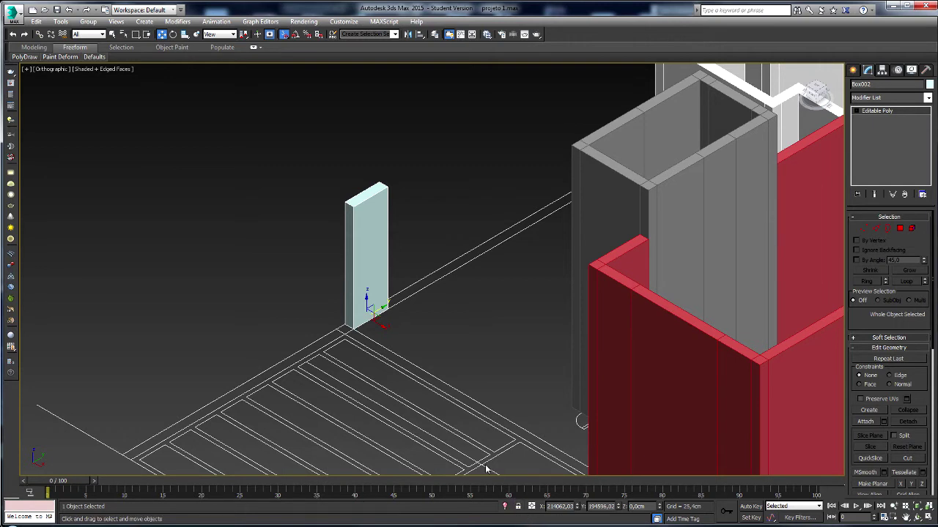
Snap only the pillar's pivot to its bottom corner, and align the pillar to the plan corner by that pivot.
scroll(371, 304, "up", 3)
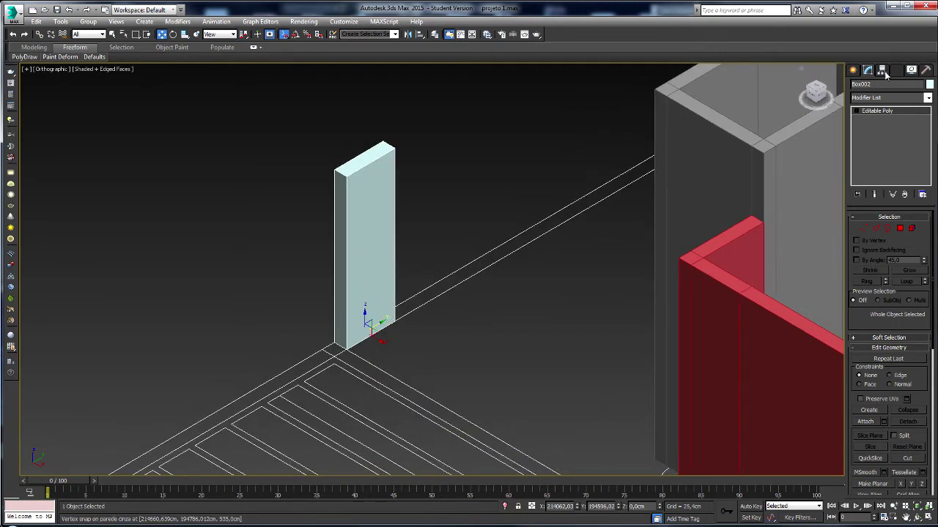
left_click(882, 70)
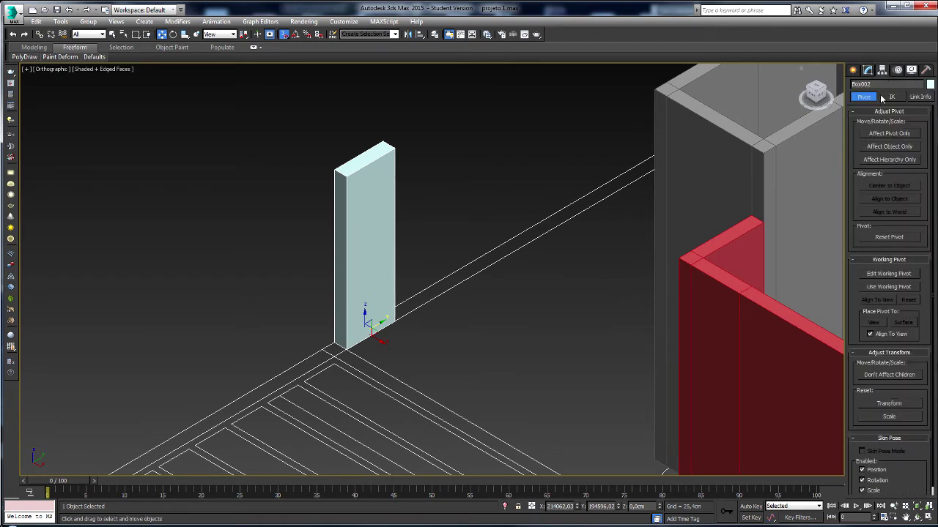
left_click(886, 134)
scroll(416, 357, "up", 3)
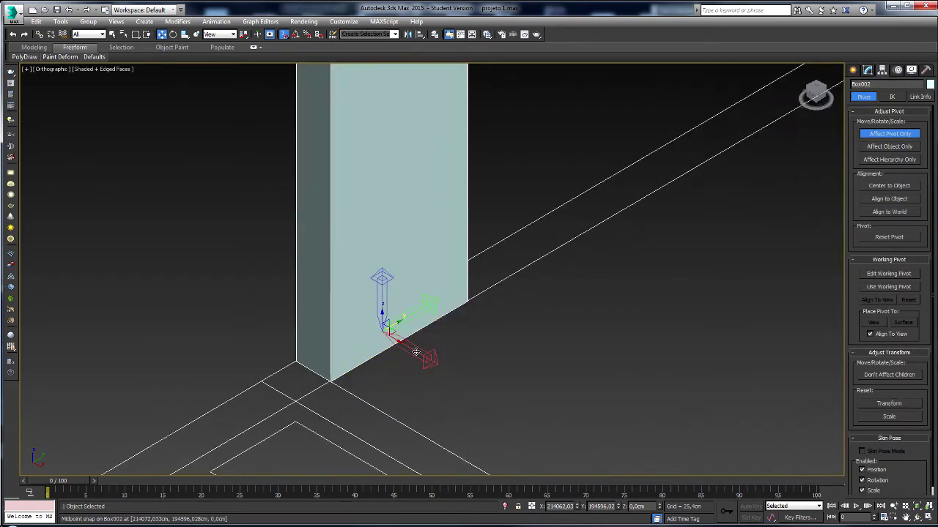
left_click_drag(382, 332, 330, 379)
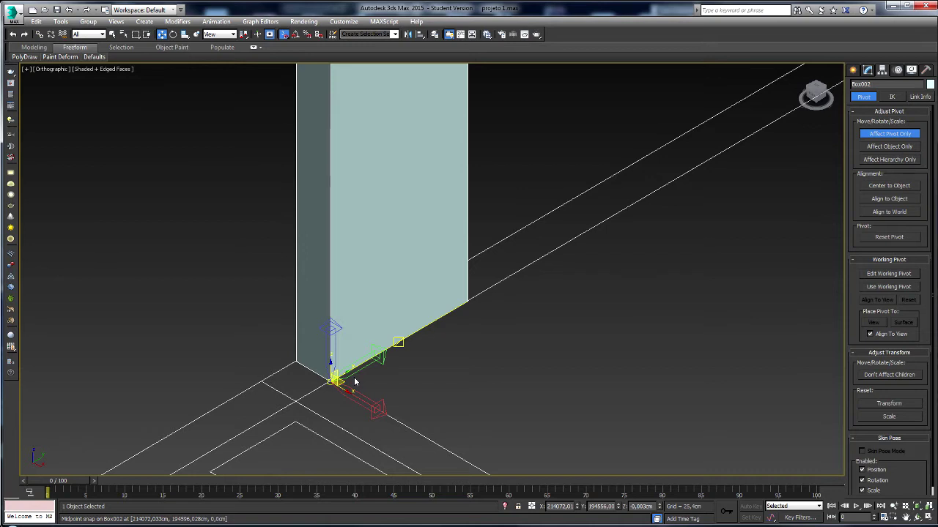
left_click(906, 135)
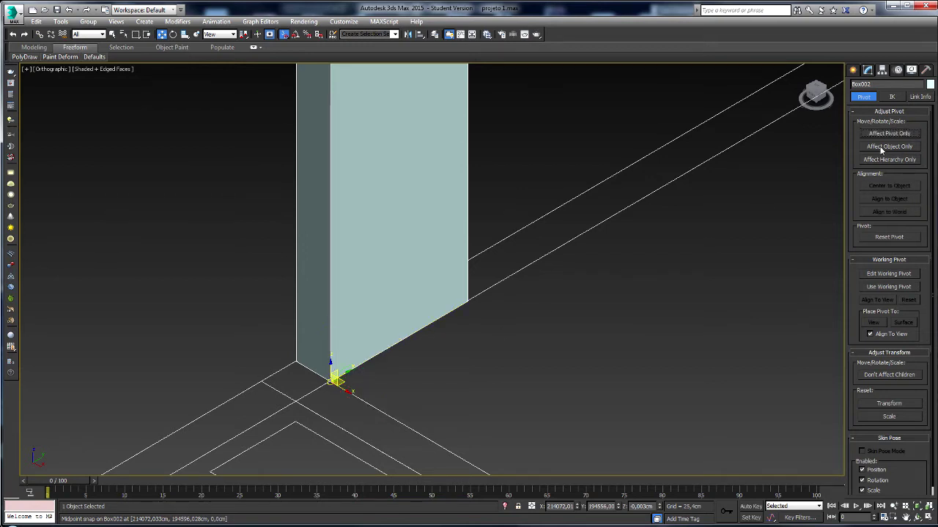
mouse_move(337, 381)
left_mouse_down()
mouse_move(437, 310)
mouse_move(337, 381)
left_mouse_up()
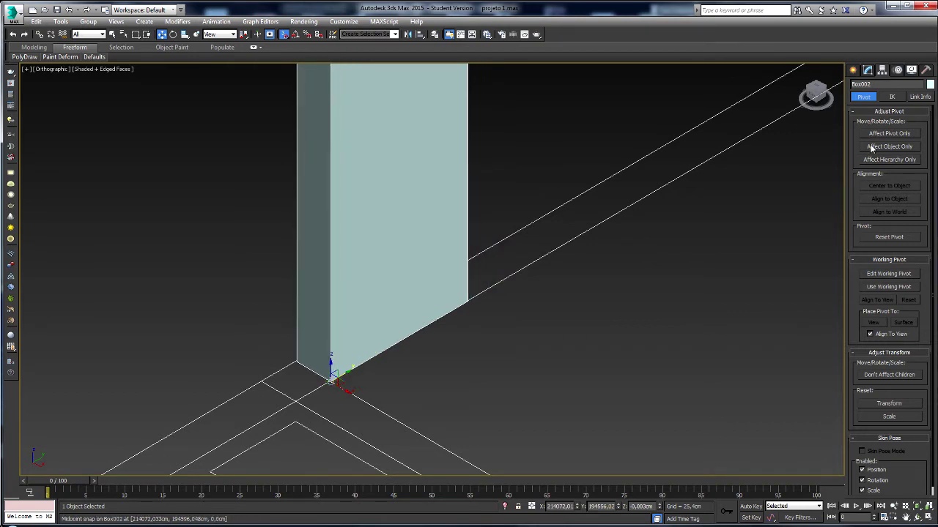
Center the pillar's pivot to the object using the pivot-only adjustment.
scroll(337, 382, "down", 5)
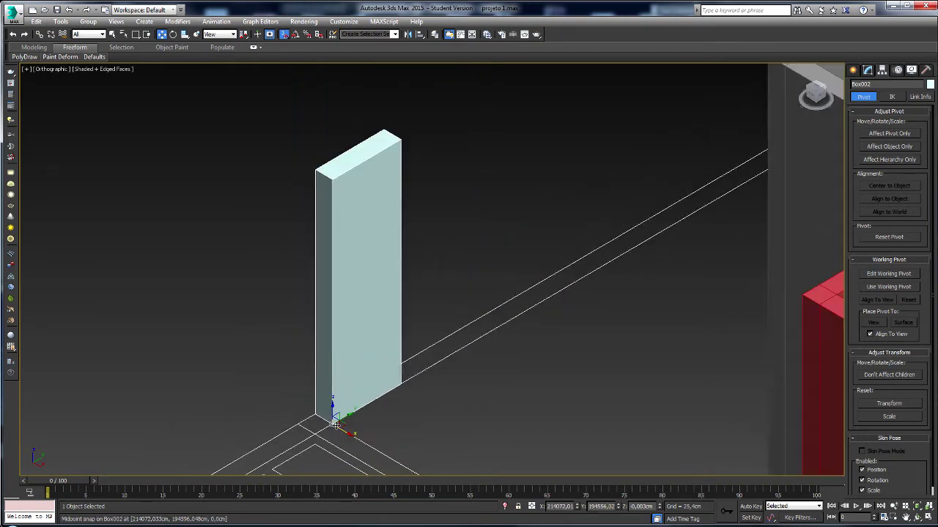
scroll(335, 423, "up", 4)
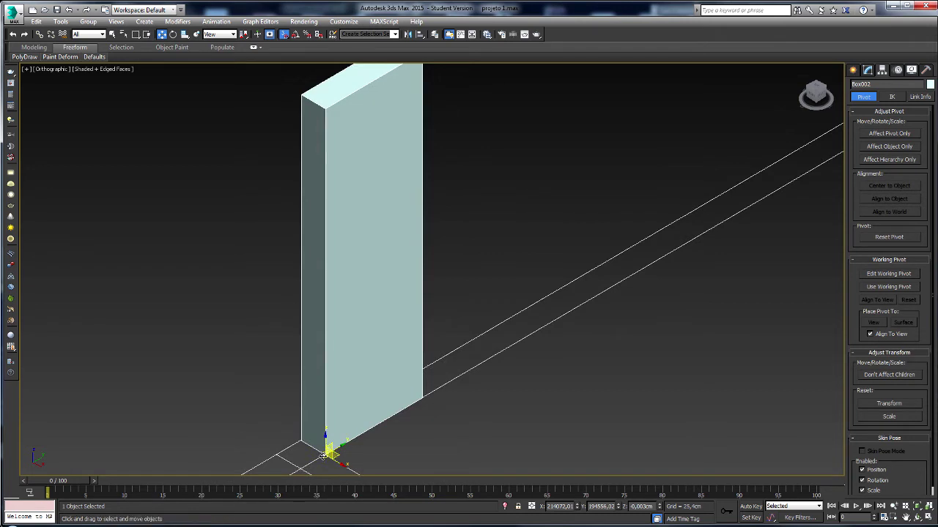
scroll(337, 425, "up", 3)
scroll(342, 433, "up", 1)
scroll(408, 426, "down", 6)
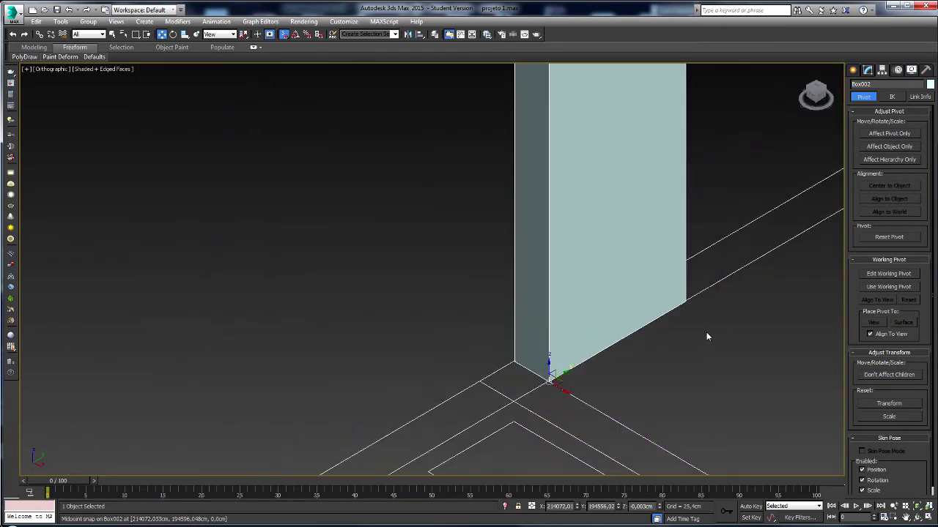
left_click(870, 136)
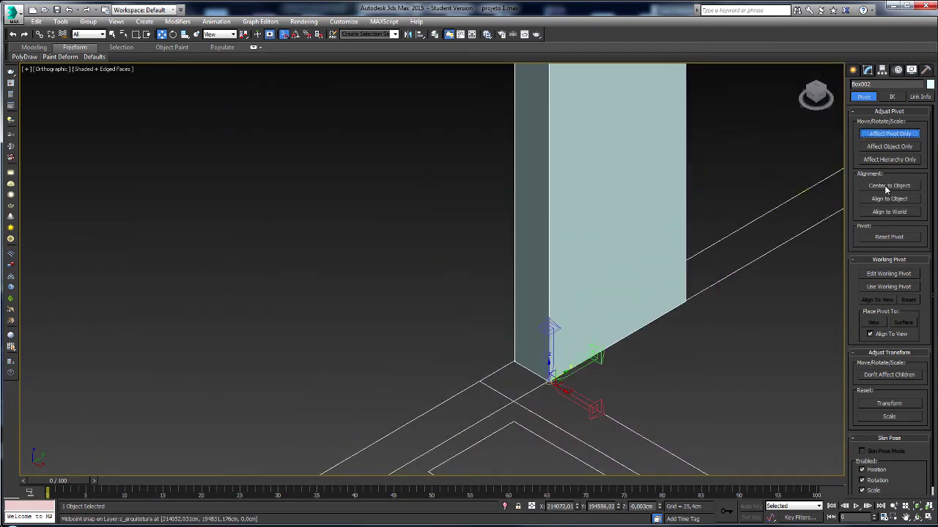
left_click(889, 186)
scroll(664, 366, "down", 3)
left_click(876, 135)
Convert the pillar to an Editable Poly and select its top polygon.
middle_click_drag(623, 388, 753, 396, "alt")
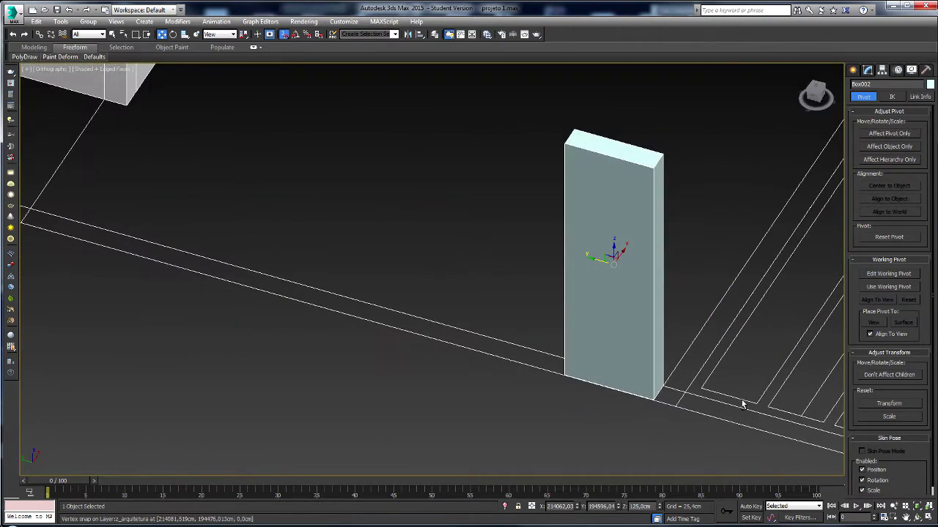
scroll(680, 393, "up", 4)
scroll(682, 387, "down", 6)
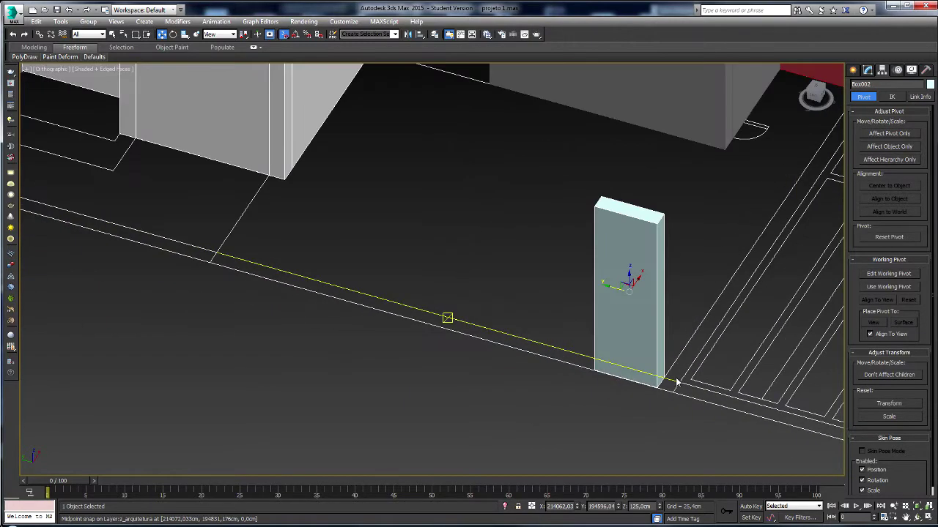
scroll(677, 382, "down", 3)
scroll(629, 368, "up", 3)
right_click(610, 357)
mouse_move(700, 459)
left_click(752, 473)
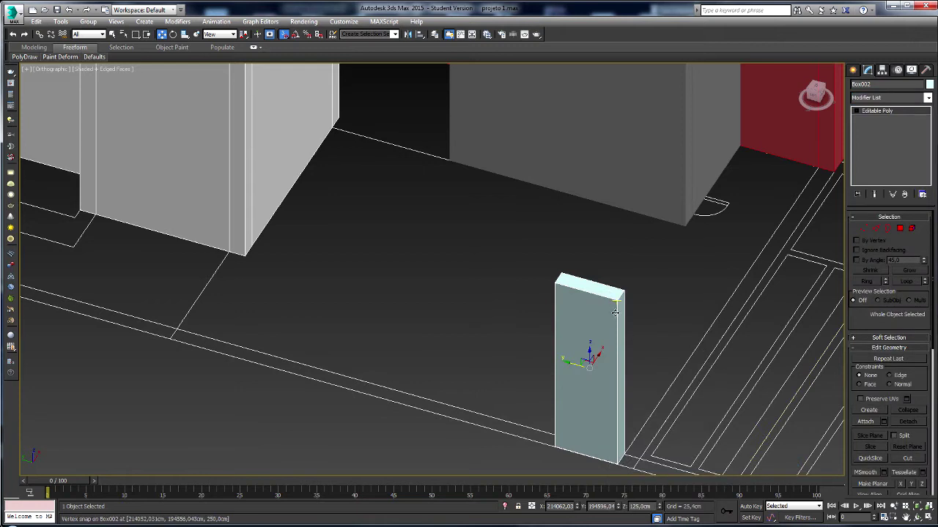
middle_click_drag(615, 303, 612, 353)
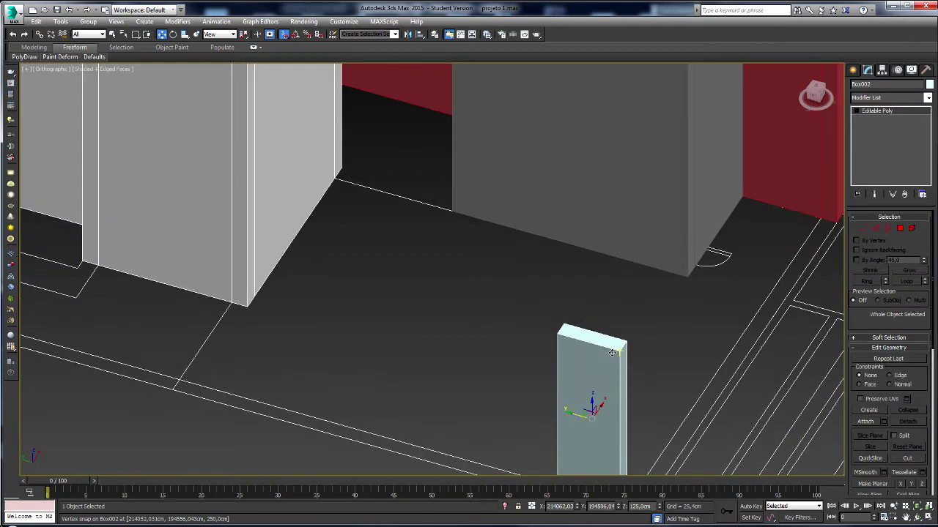
left_click(900, 228)
left_click(600, 337)
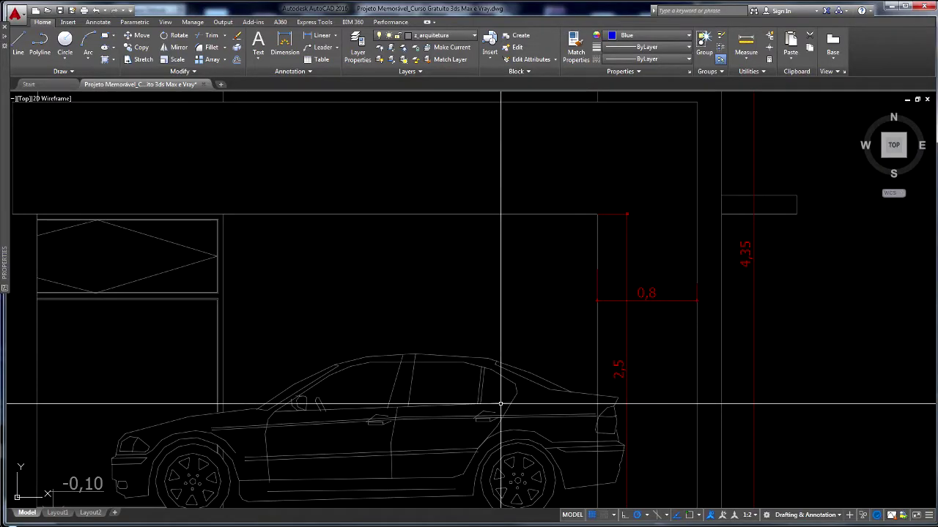
Switch to AutoCAD and dimension the height of the garage beam in the side elevation.
scroll(513, 398, "down", 3)
scroll(578, 322, "up", 3)
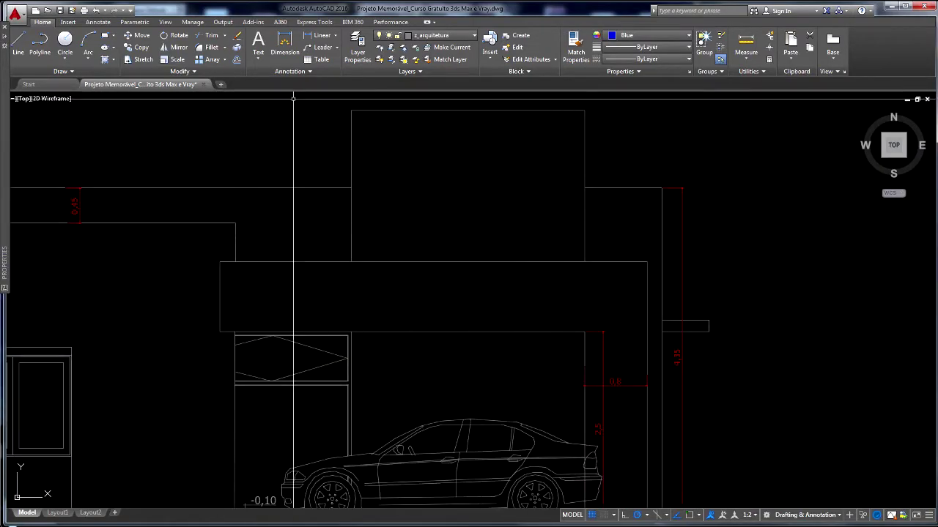
left_click(284, 43)
right_click(577, 332, "shift")
key("r")
left_click(573, 332)
right_click(571, 280, "shift")
key("p")
left_click(568, 261)
left_click(562, 270)
scroll(568, 326, "up", 3)
scroll(567, 326, "down", 3)
middle_click_drag(362, 290, 362, 290)
scroll(362, 290, "down", 2)
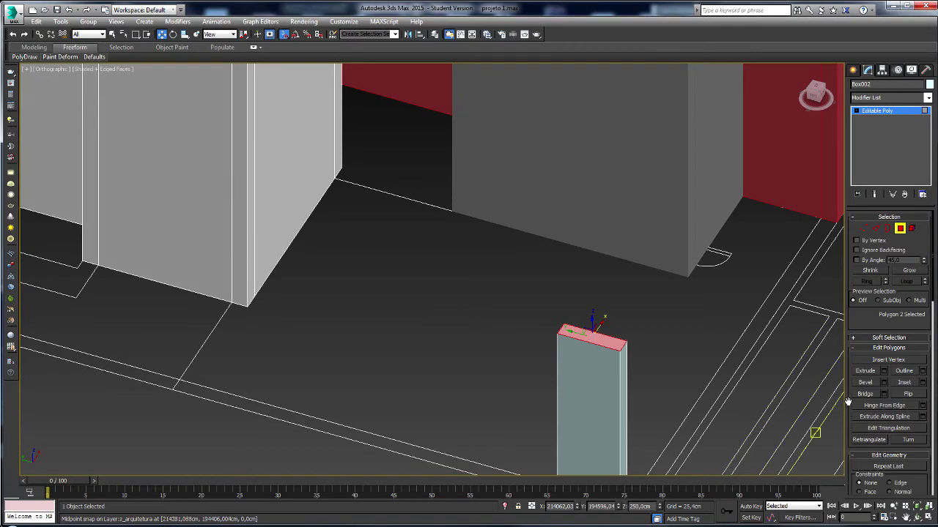
Switch back to 3ds Max and extrude the pillar's top polygon by 90 cm.
middle_click_drag(707, 372, 638, 366)
scroll(642, 385, "down", 2)
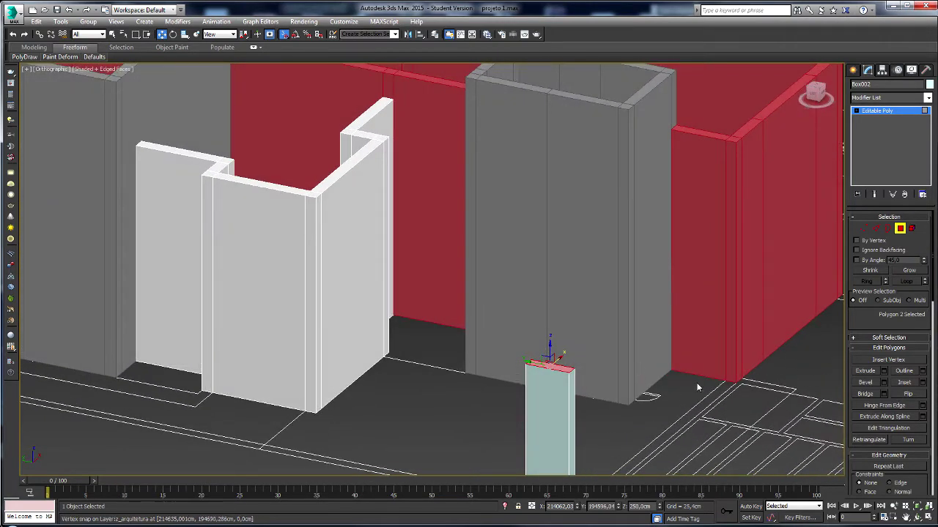
left_click(884, 371)
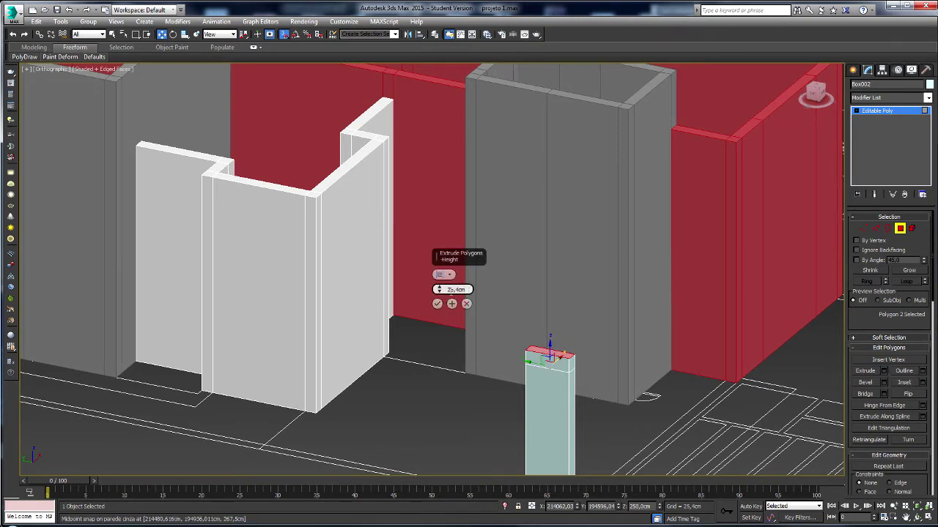
type("90")
key("Return")
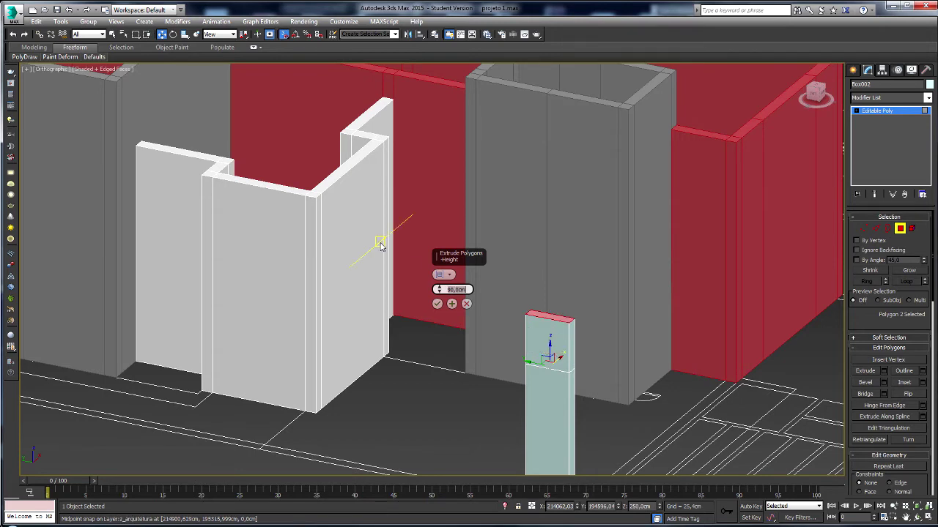
left_click(439, 305)
Extrude the inner side polygon of the pillar's upper section freehand toward the house to start the garage beam.
scroll(498, 209, "up", 3)
middle_click_drag(506, 222, 579, 215, "alt")
left_click(498, 211)
key("shift+e")
left_click_drag(500, 212, 481, 93)
key("w")
middle_click_drag(458, 291, 411, 291, "alt")
Move the beam's end polygon along Y until it aligns with the plan line at the white wall block's outer corner.
left_click(414, 293)
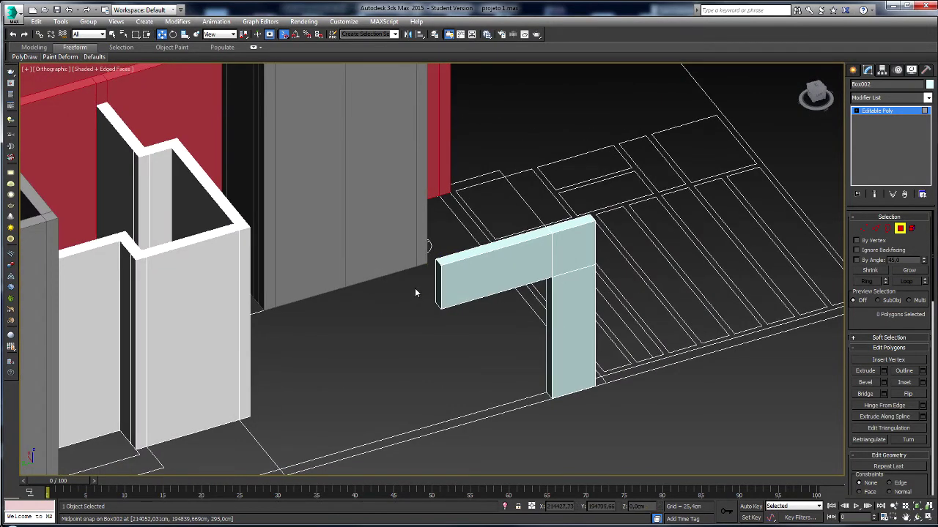
left_click(438, 287)
left_click_drag(432, 279, 273, 291)
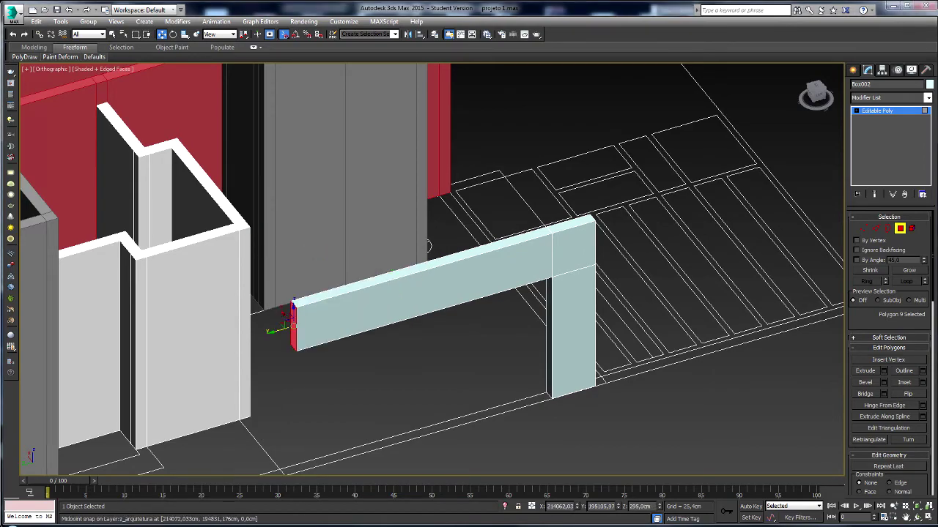
Check the beam's overhang in the AutoCAD elevation, return to 3ds Max, and try to extrude the beam's end polygon by 20 cm.
key("alt+Tab")
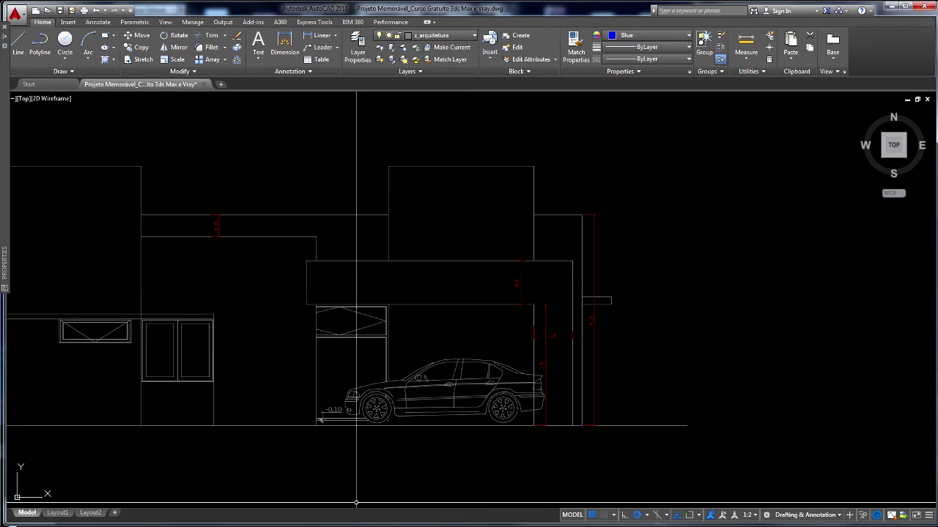
left_click(347, 525)
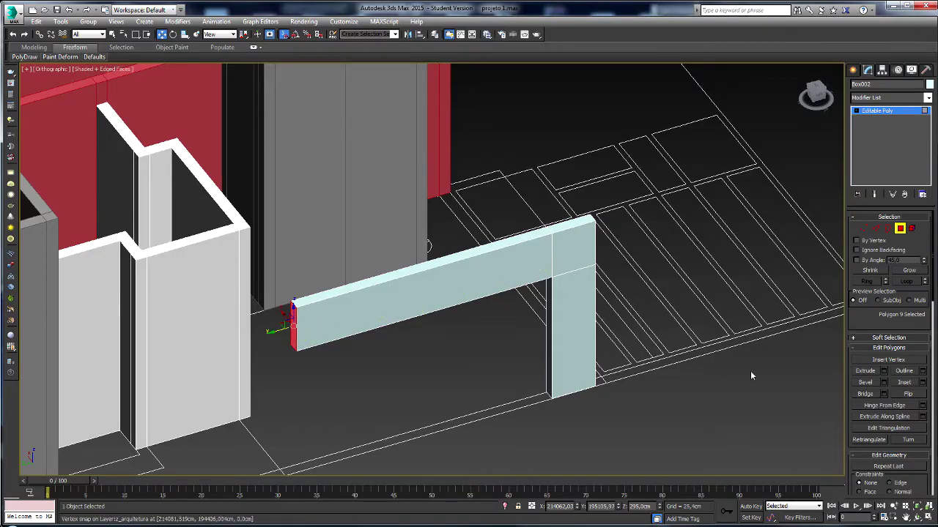
left_click(883, 371)
double_click(460, 289)
type("20")
key("Return")
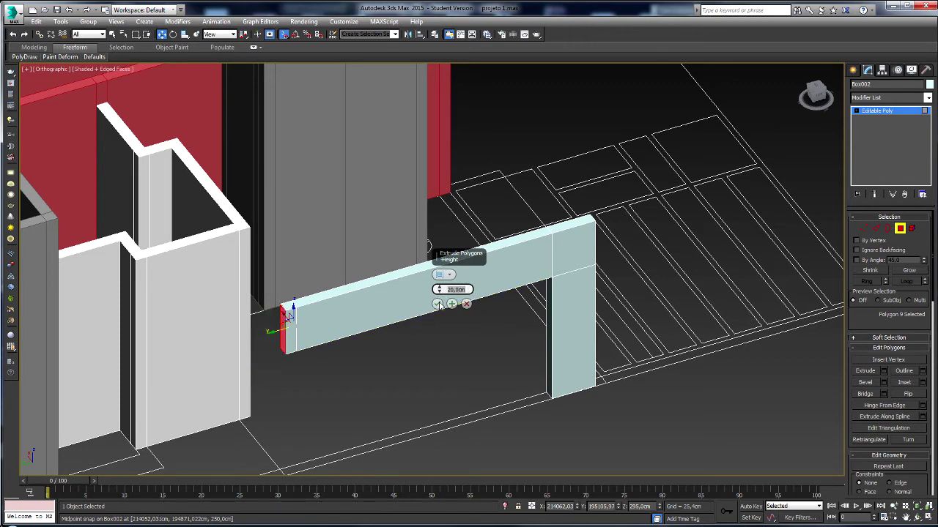
middle_click_drag(252, 331, 385, 349, "alt")
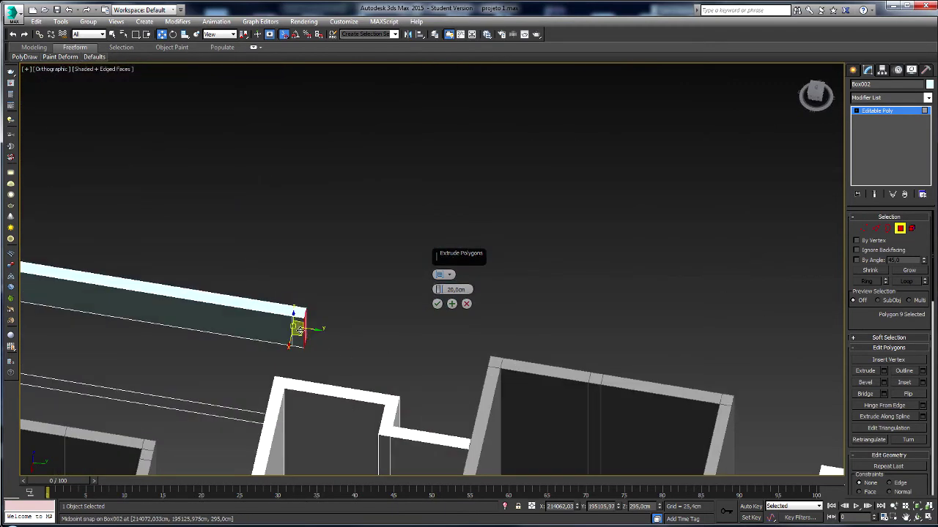
Select the beam's end polygon again for extrusion.
key("shift+e")
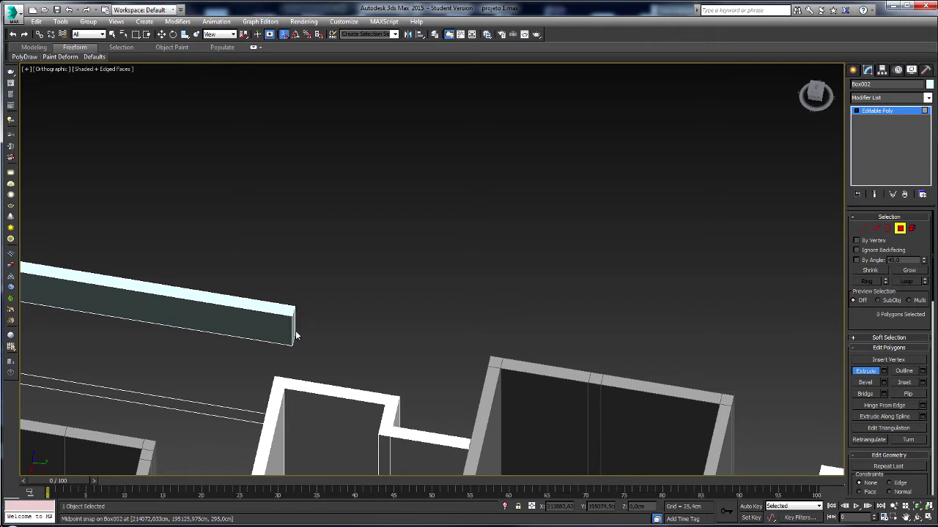
left_click(304, 335)
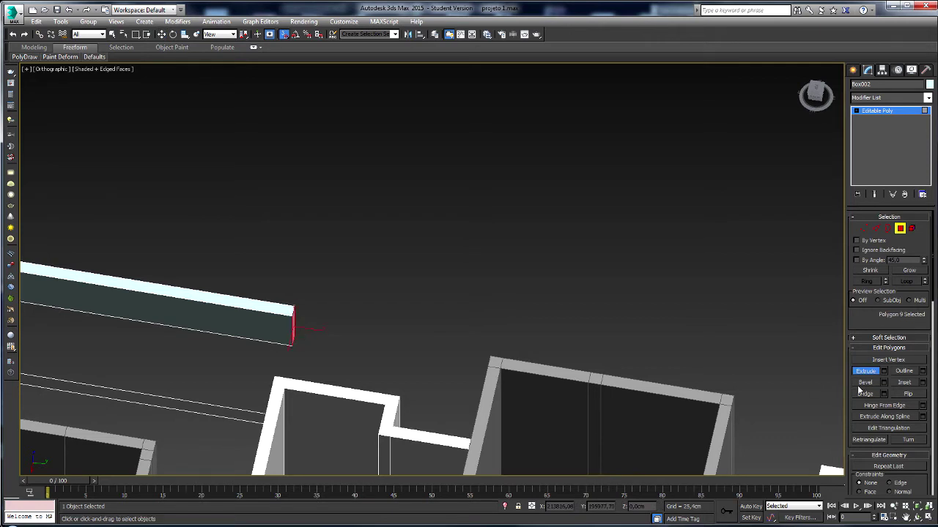